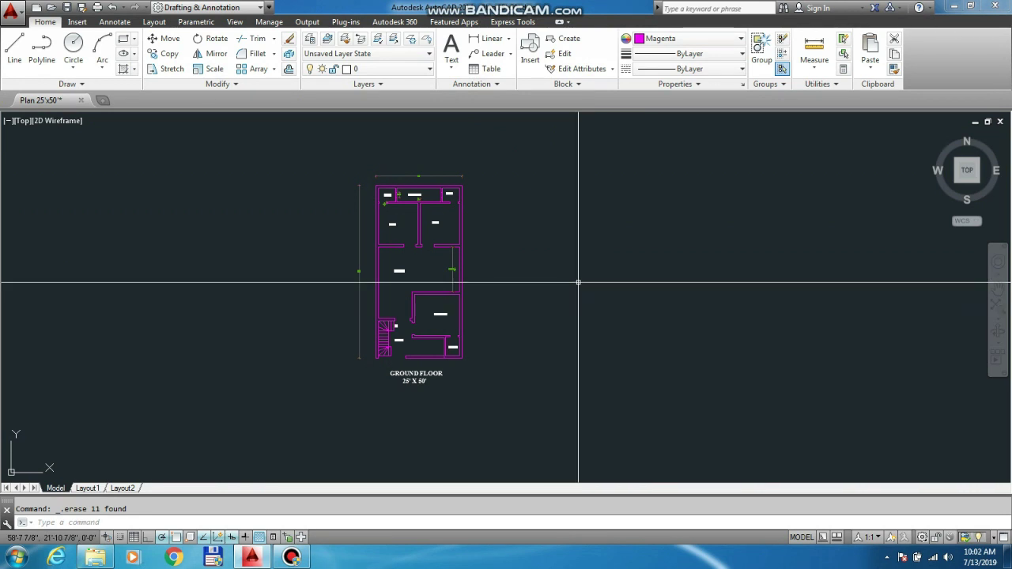
Step: Open the Layer Properties Manager with LA and move it below the ribbon, showing layers 0 and Defpoints
{"action": "type", "text": "LA"}
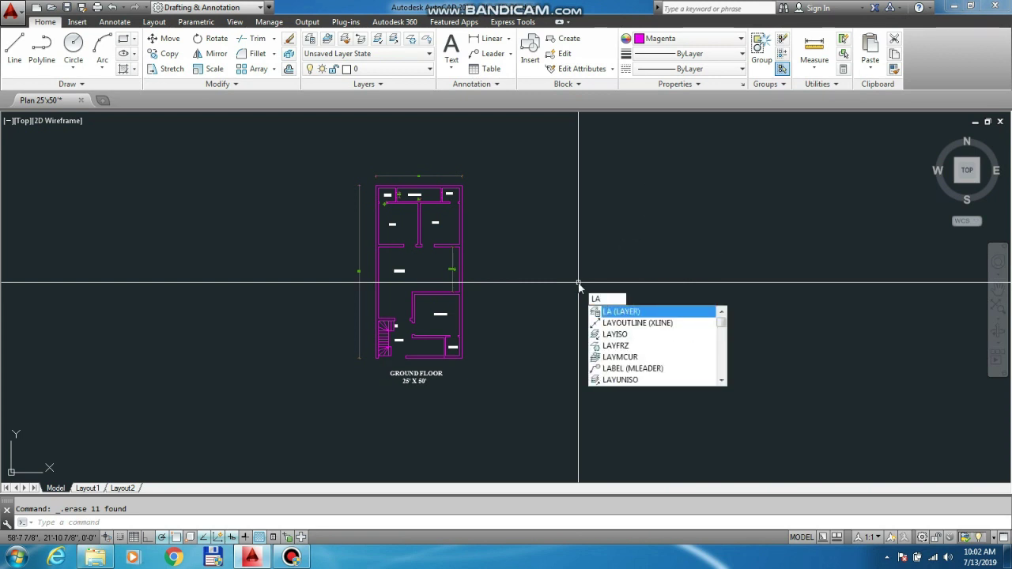
{"action": "key", "text": "Return"}
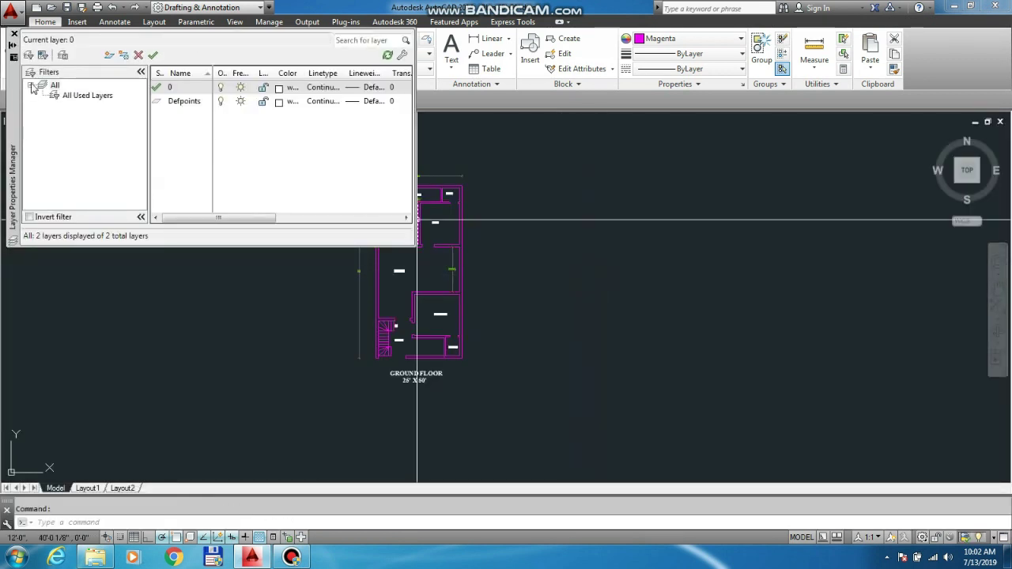
{"action": "left_click_drag", "start_coordinate": [14, 182], "coordinate": [106, 269]}
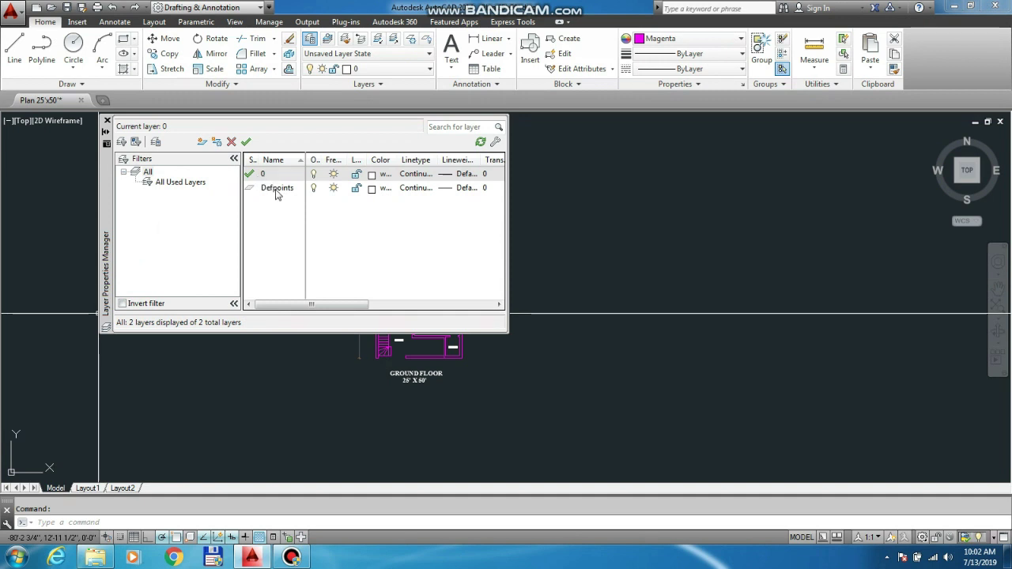
Step: Add a new layer named Walls alongside 0 and Defpoints in the layer list
{"action": "left_click", "coordinate": [277, 190]}
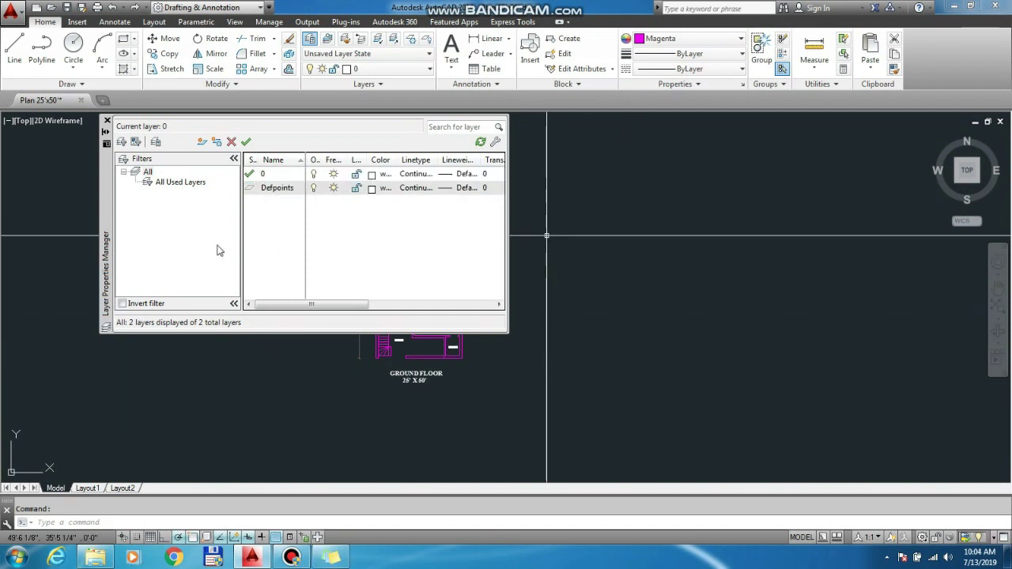
{"action": "left_click", "coordinate": [190, 212]}
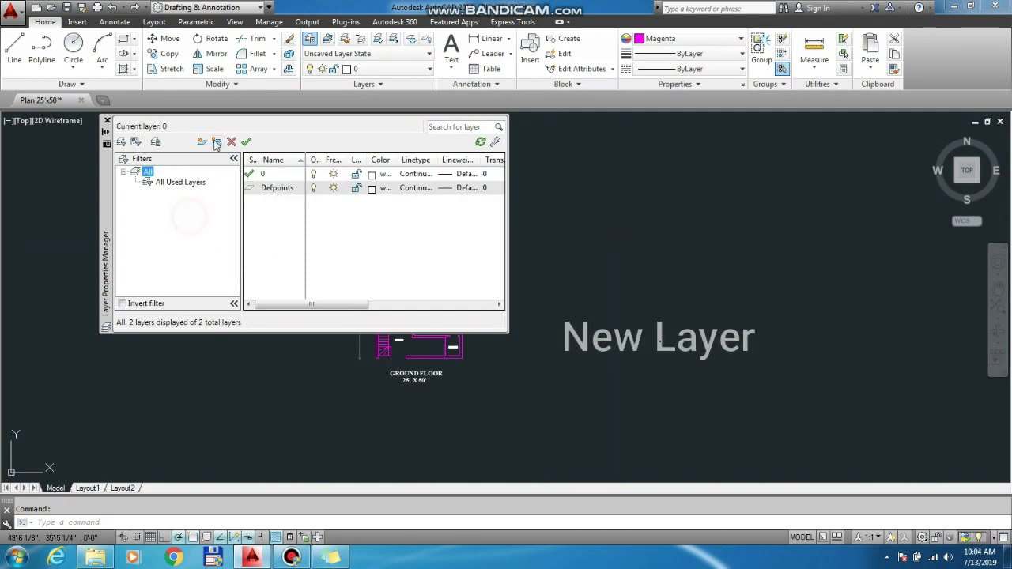
{"action": "left_click", "coordinate": [203, 143]}
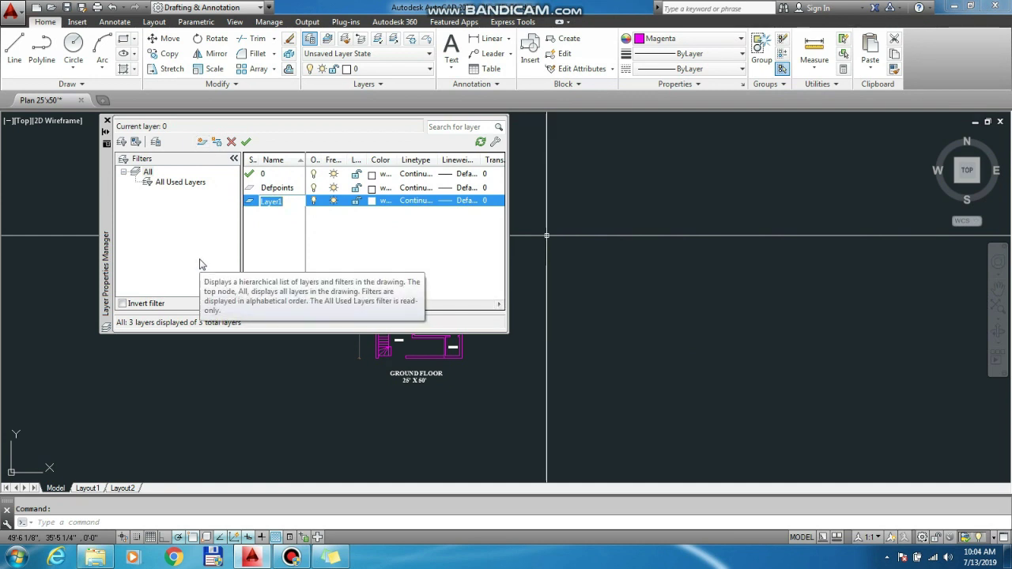
{"action": "type", "text": "Walls"}
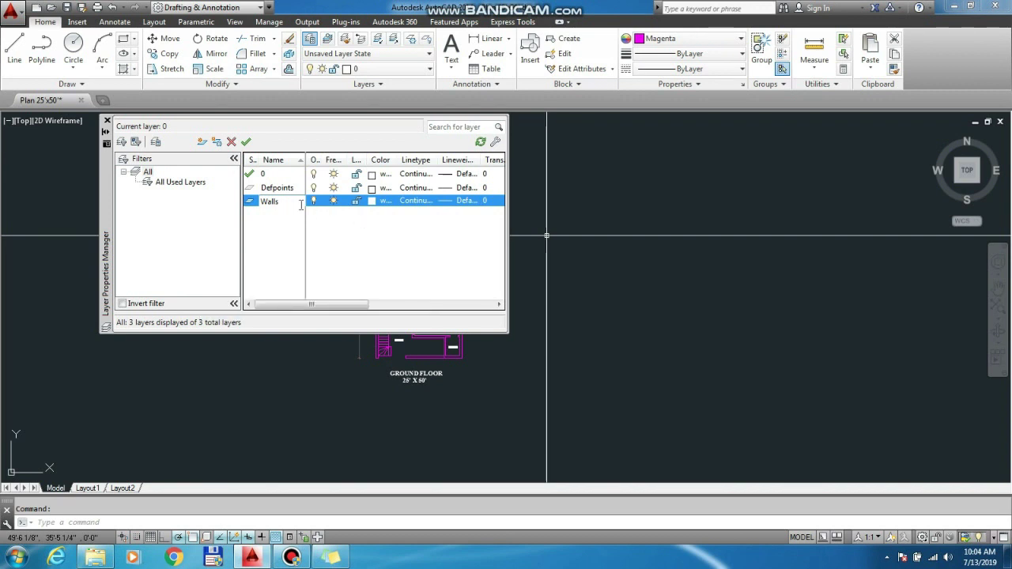
{"action": "key", "text": "Return"}
Step: Widen the palette and the On, Freeze and Lock columns, leaving Walls on, thawed and unlocked
{"action": "left_click_drag", "start_coordinate": [508, 263], "coordinate": [836, 262]}
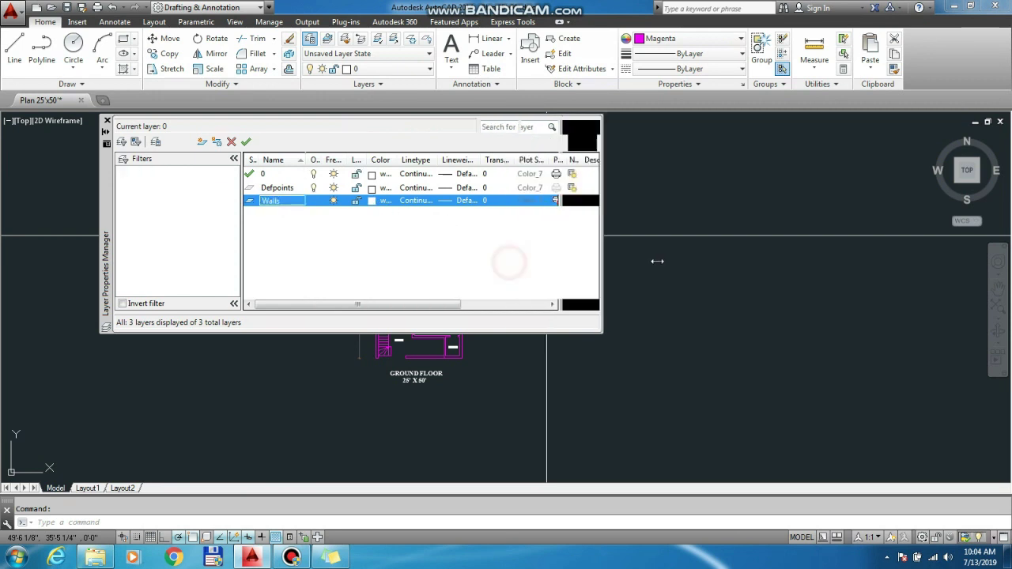
{"action": "mouse_move", "coordinate": [324, 160]}
{"action": "left_mouse_down"}
{"action": "mouse_move", "coordinate": [355, 160]}
{"action": "mouse_move", "coordinate": [338, 161]}
{"action": "left_mouse_up"}
{"action": "left_click", "coordinate": [321, 201]}
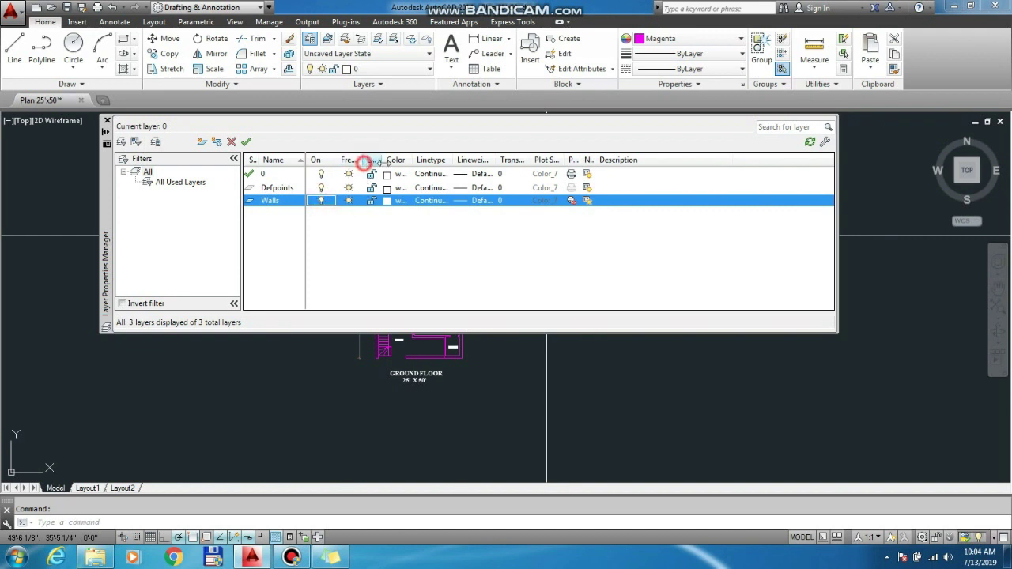
{"action": "left_click_drag", "start_coordinate": [363, 160], "coordinate": [390, 159]}
{"action": "left_click", "coordinate": [362, 201]}
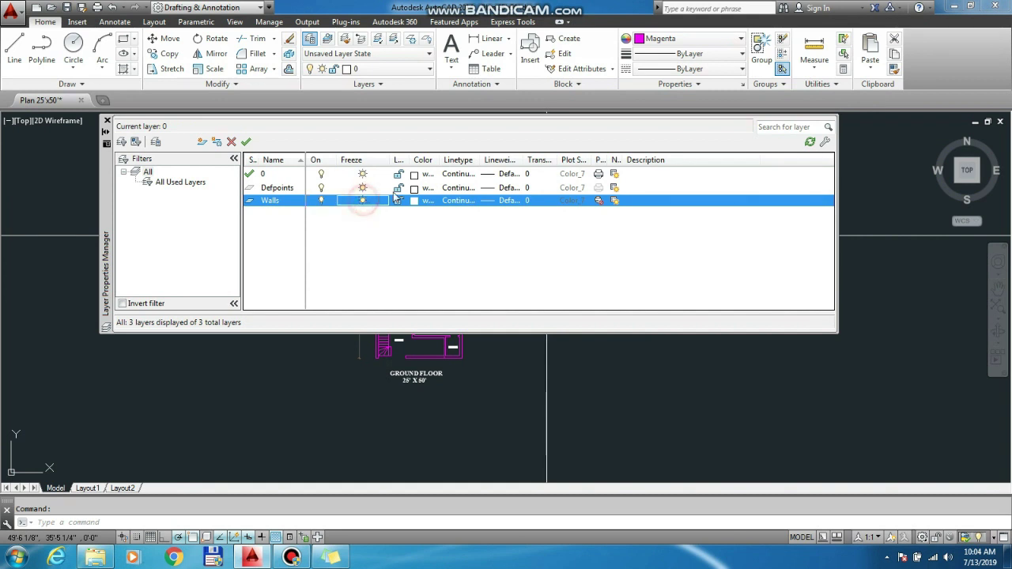
{"action": "left_click_drag", "start_coordinate": [390, 159], "coordinate": [374, 159]}
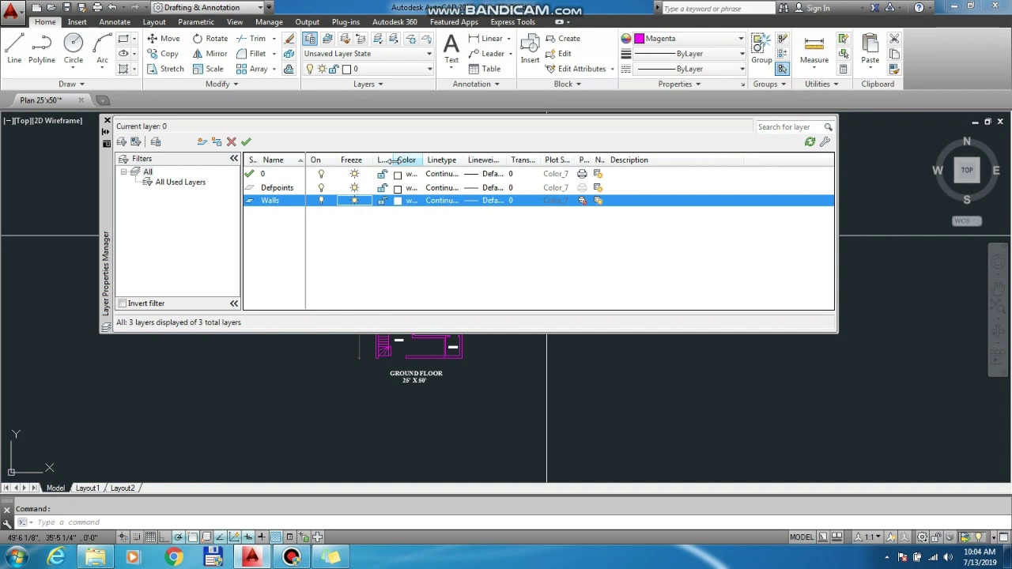
{"action": "left_click_drag", "start_coordinate": [444, 156], "coordinate": [442, 157]}
{"action": "left_click", "coordinate": [406, 201]}
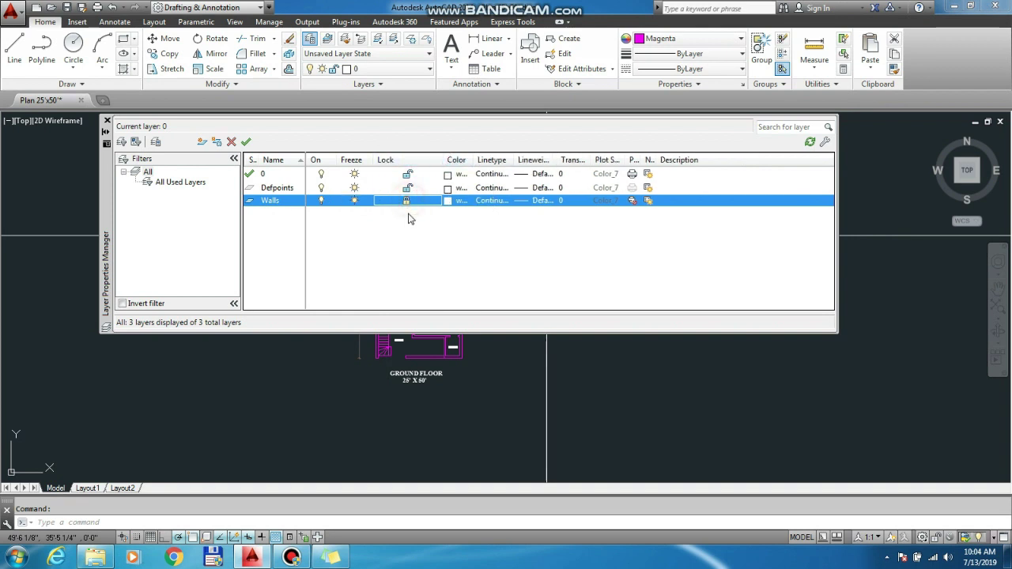
{"action": "left_click", "coordinate": [407, 203]}
{"action": "mouse_move", "coordinate": [444, 160]}
{"action": "left_mouse_down"}
{"action": "mouse_move", "coordinate": [425, 164]}
{"action": "mouse_move", "coordinate": [482, 160]}
{"action": "left_mouse_up"}
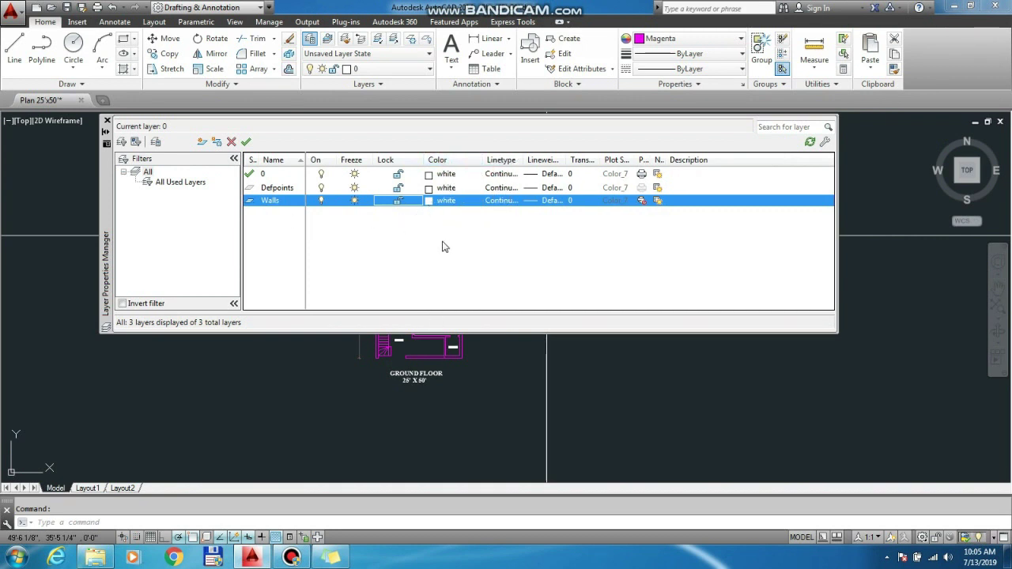
Step: Set the Walls layer colour to index 130 (cyan)
{"action": "left_click", "coordinate": [431, 201]}
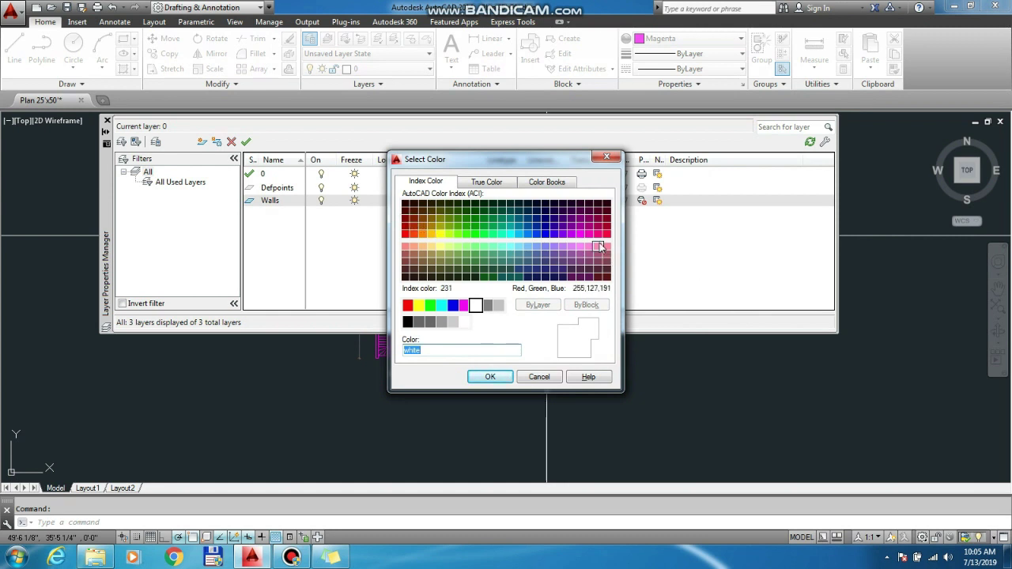
{"action": "left_click", "coordinate": [510, 233]}
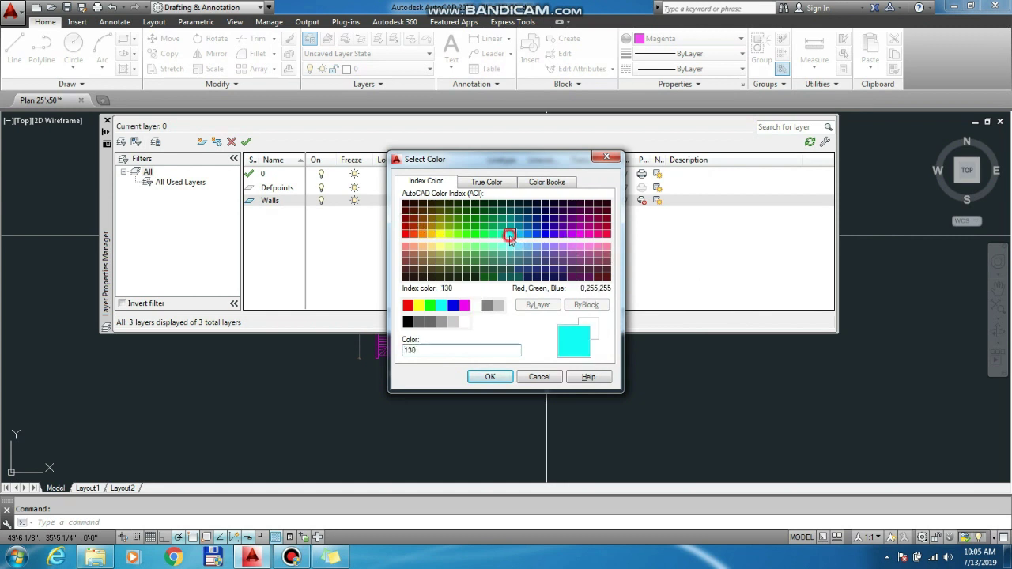
{"action": "left_click", "coordinate": [490, 377]}
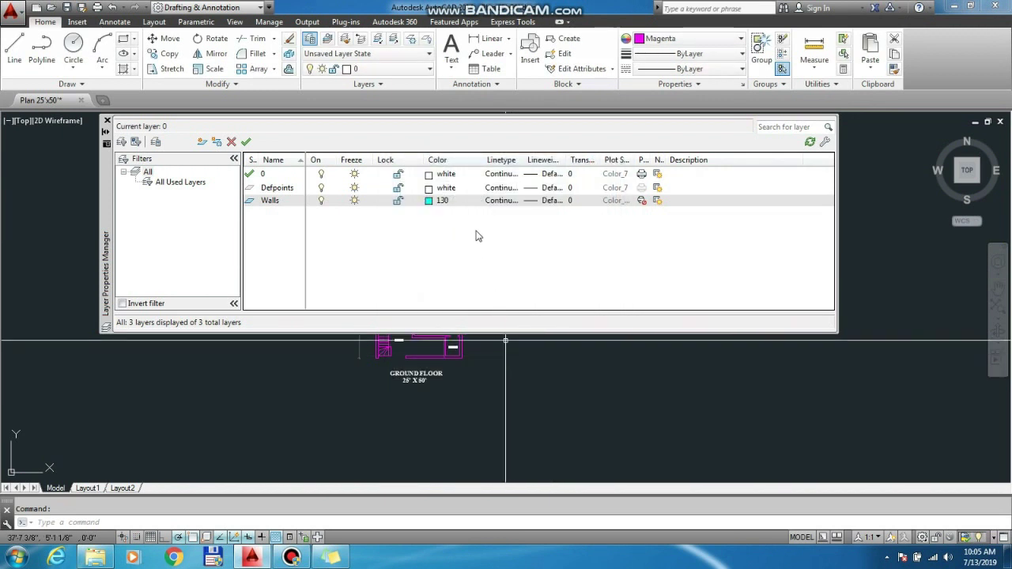
Step: Keep the Walls layer's Continuous linetype and Default lineweight
{"action": "left_click_drag", "start_coordinate": [522, 160], "coordinate": [540, 159]}
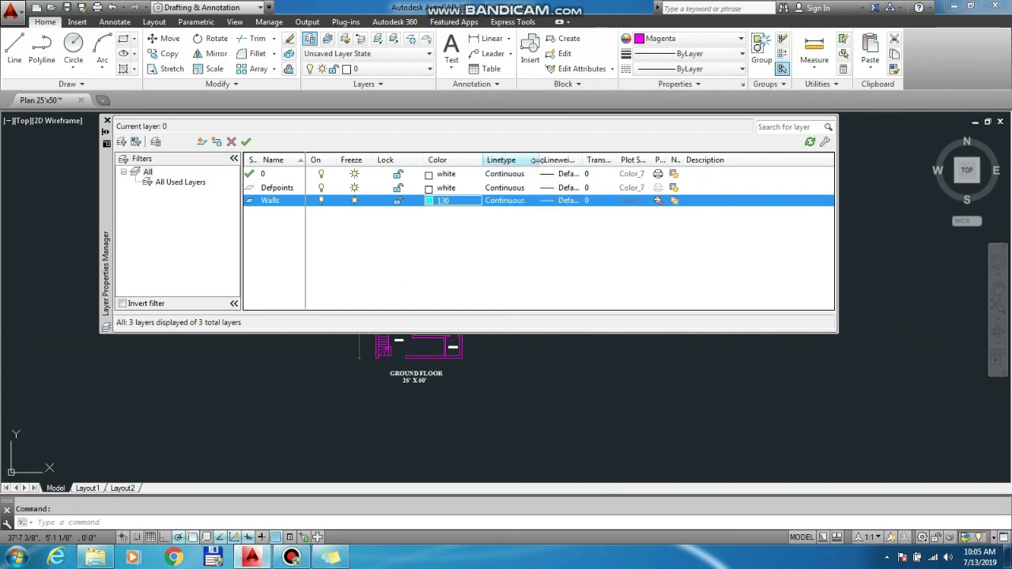
{"action": "left_click", "coordinate": [504, 203]}
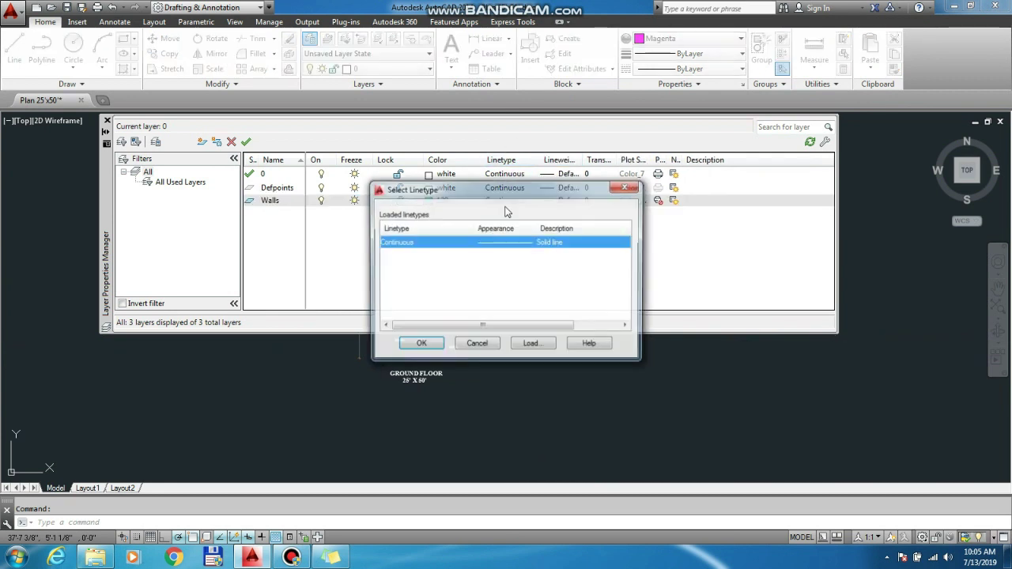
{"action": "left_click", "coordinate": [420, 345]}
{"action": "left_click_drag", "start_coordinate": [585, 160], "coordinate": [609, 159]}
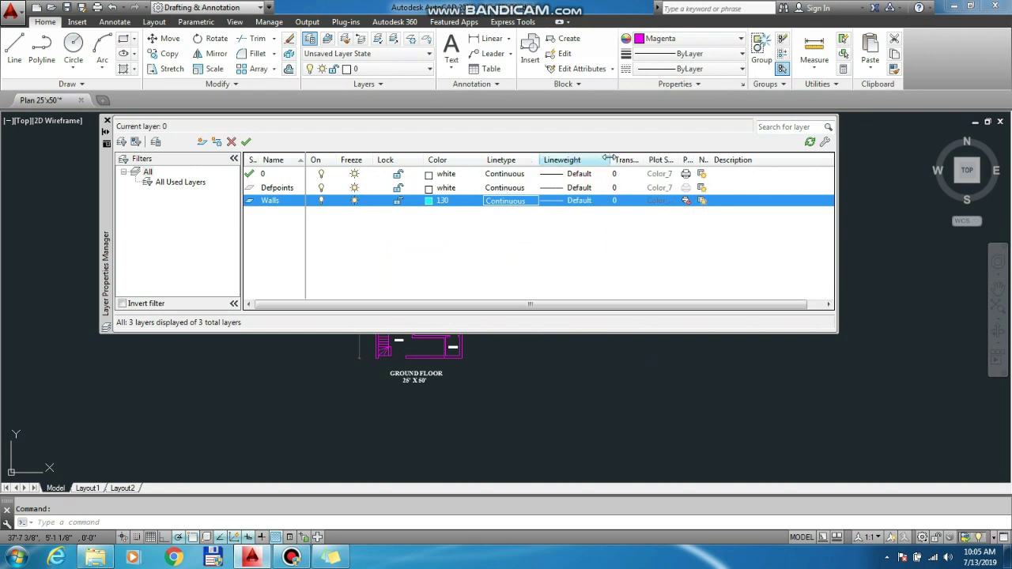
{"action": "left_click", "coordinate": [576, 201]}
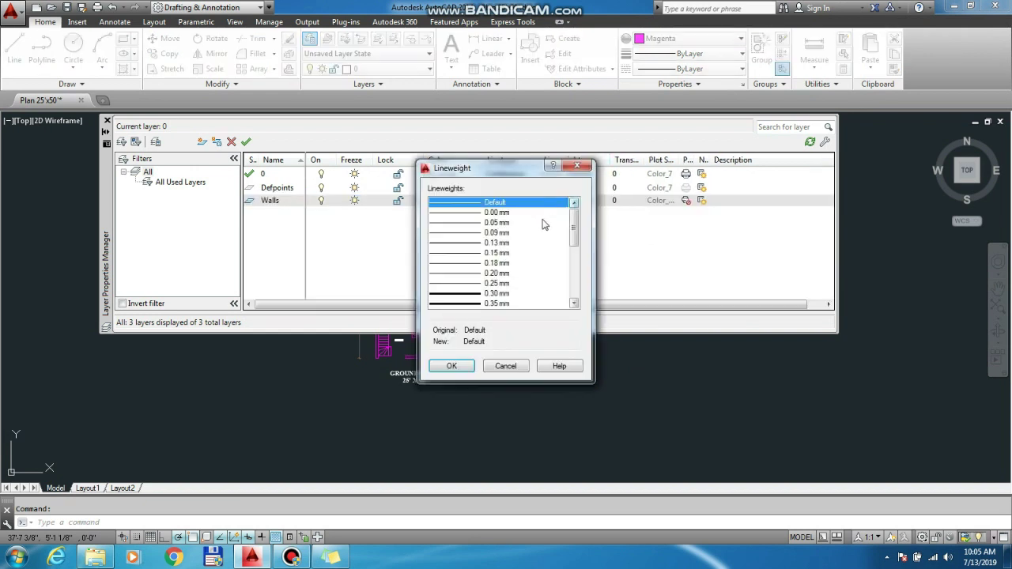
{"action": "scroll", "coordinate": [578, 227], "scroll_direction": "down", "scroll_amount": 3}
{"action": "scroll", "coordinate": [578, 204], "scroll_direction": "up", "scroll_amount": 3}
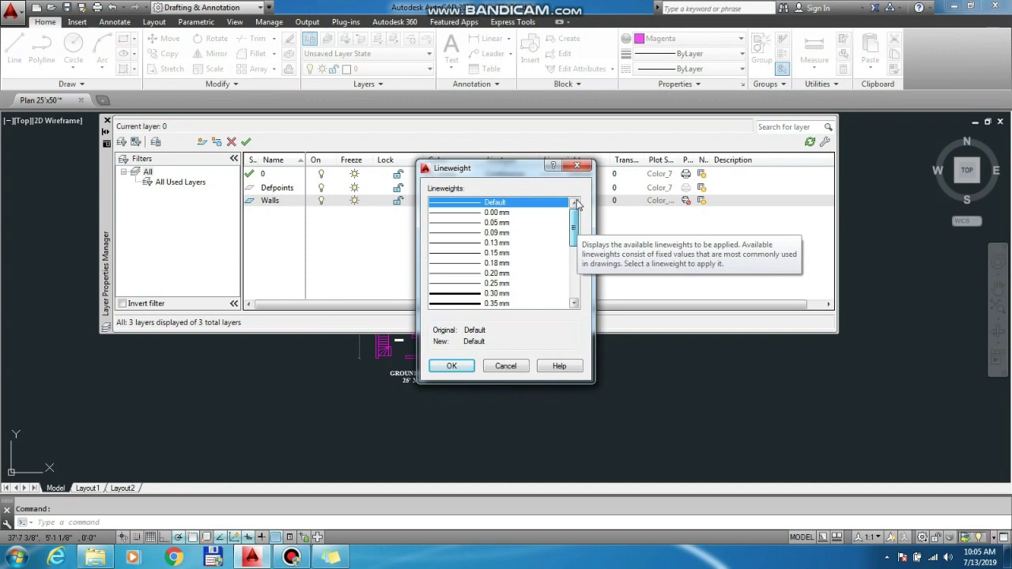
{"action": "mouse_move", "coordinate": [576, 218]}
{"action": "left_mouse_down"}
{"action": "mouse_move", "coordinate": [581, 243]}
{"action": "mouse_move", "coordinate": [585, 193]}
{"action": "left_mouse_up"}
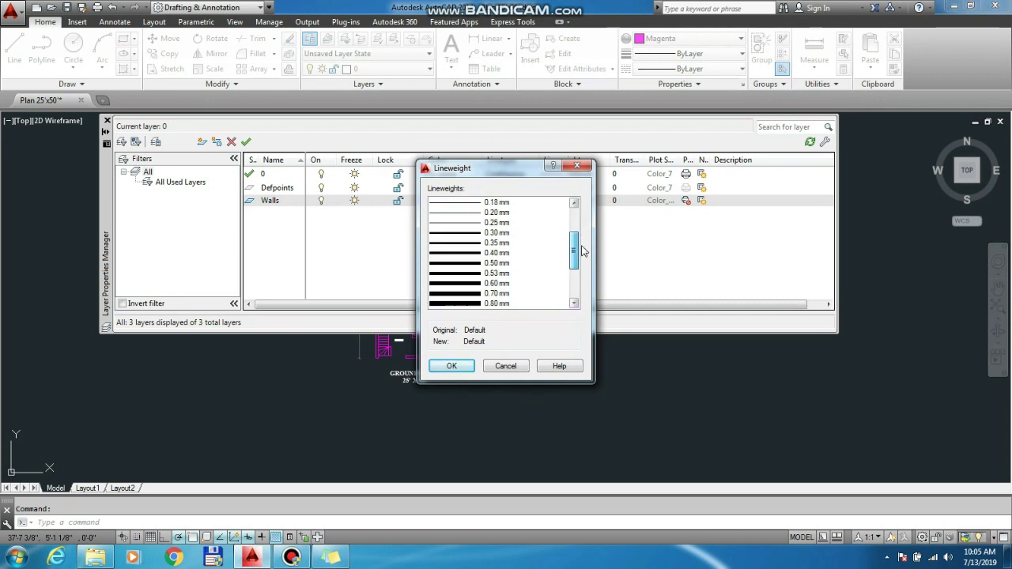
{"action": "left_click", "coordinate": [452, 365]}
{"action": "mouse_move", "coordinate": [645, 160]}
{"action": "left_mouse_down"}
{"action": "mouse_move", "coordinate": [674, 156]}
{"action": "mouse_move", "coordinate": [653, 162]}
{"action": "left_mouse_up"}
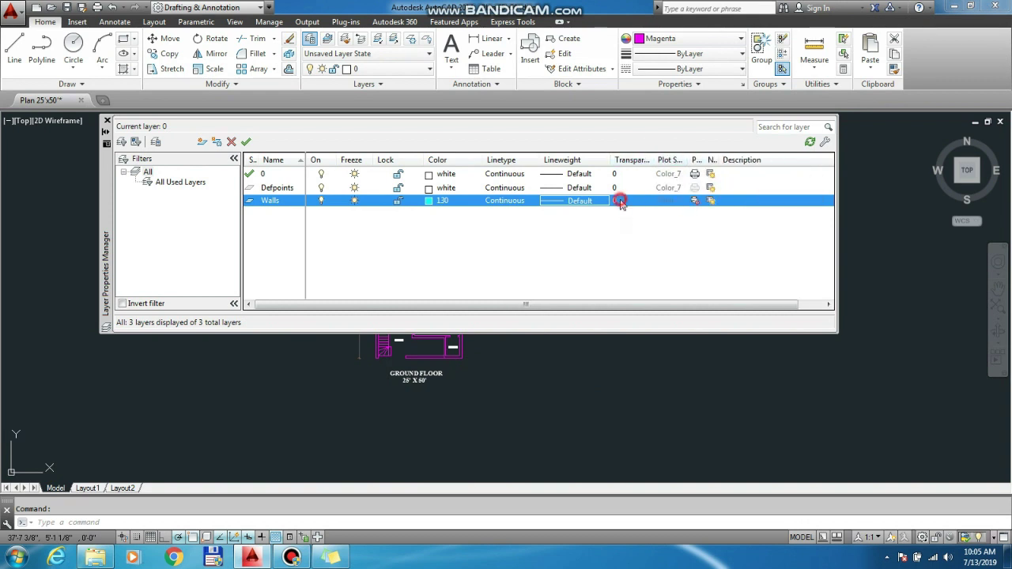
Step: Leave Walls transparency at 0 and enable plotting for the Walls layer
{"action": "left_click", "coordinate": [620, 201]}
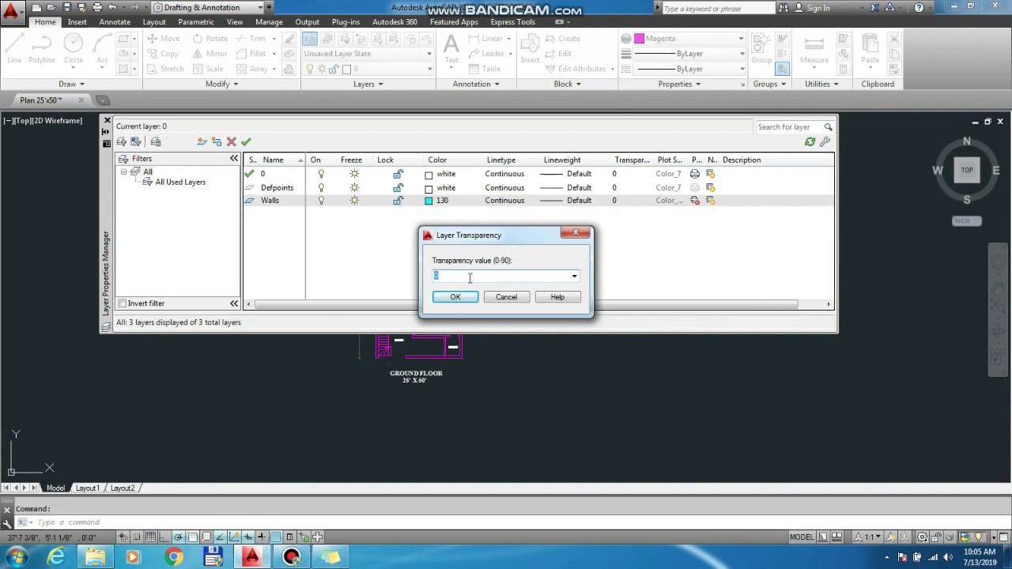
{"action": "left_click", "coordinate": [575, 233]}
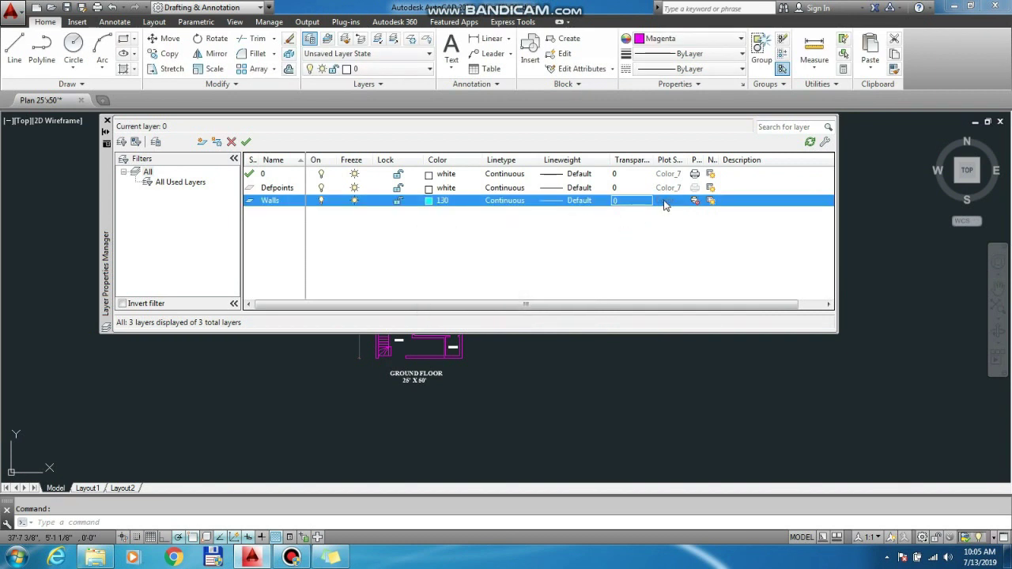
{"action": "mouse_move", "coordinate": [691, 160]}
{"action": "left_mouse_down"}
{"action": "mouse_move", "coordinate": [726, 160]}
{"action": "mouse_move", "coordinate": [697, 160]}
{"action": "left_mouse_up"}
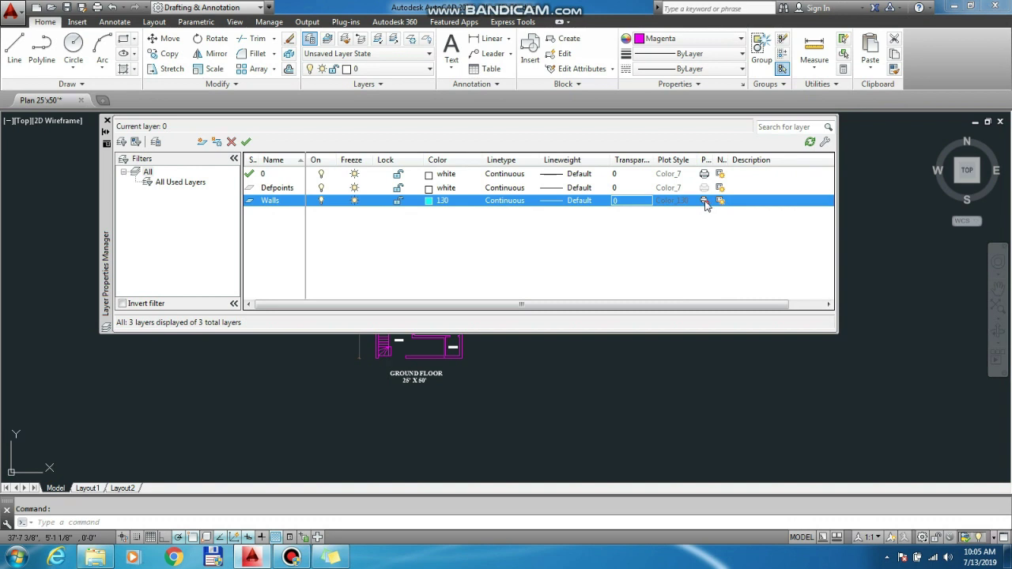
{"action": "left_click", "coordinate": [705, 201]}
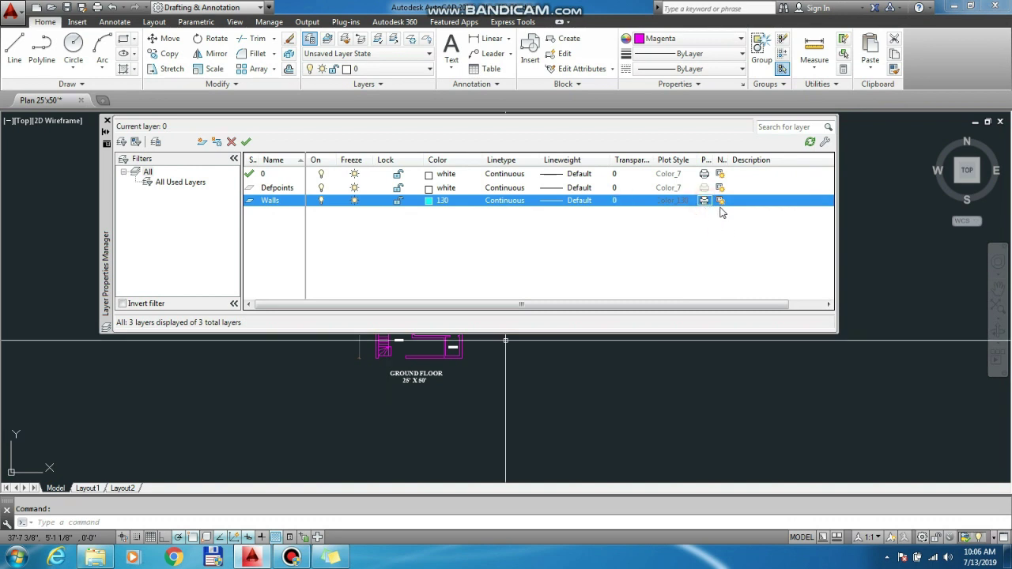
Step: Check the Walls layer's New VP Freeze setting and Description field
{"action": "left_click_drag", "start_coordinate": [728, 160], "coordinate": [783, 162]}
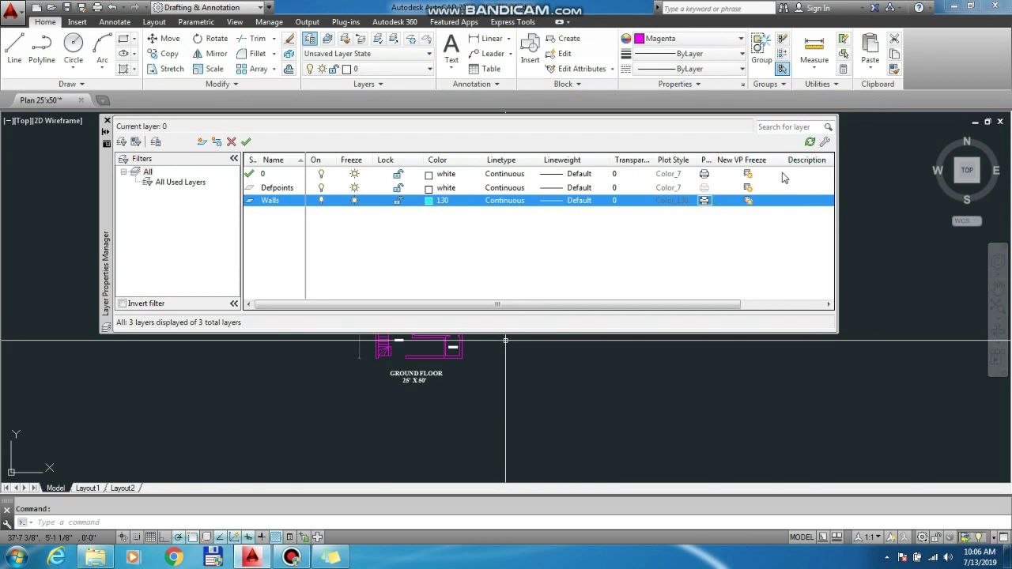
{"action": "left_click_drag", "start_coordinate": [781, 160], "coordinate": [755, 162]}
{"action": "left_click", "coordinate": [734, 202]}
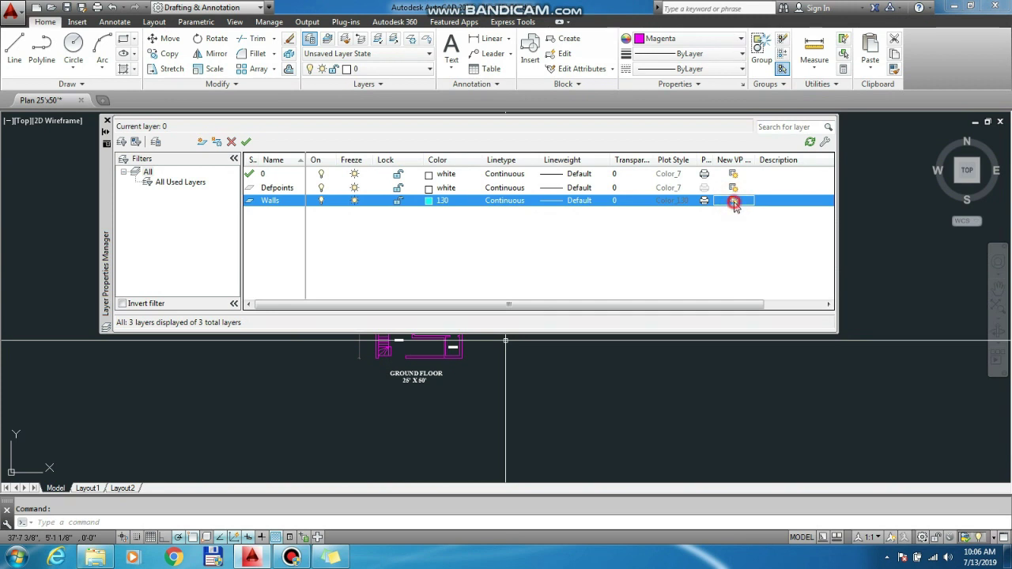
{"action": "left_click", "coordinate": [781, 203]}
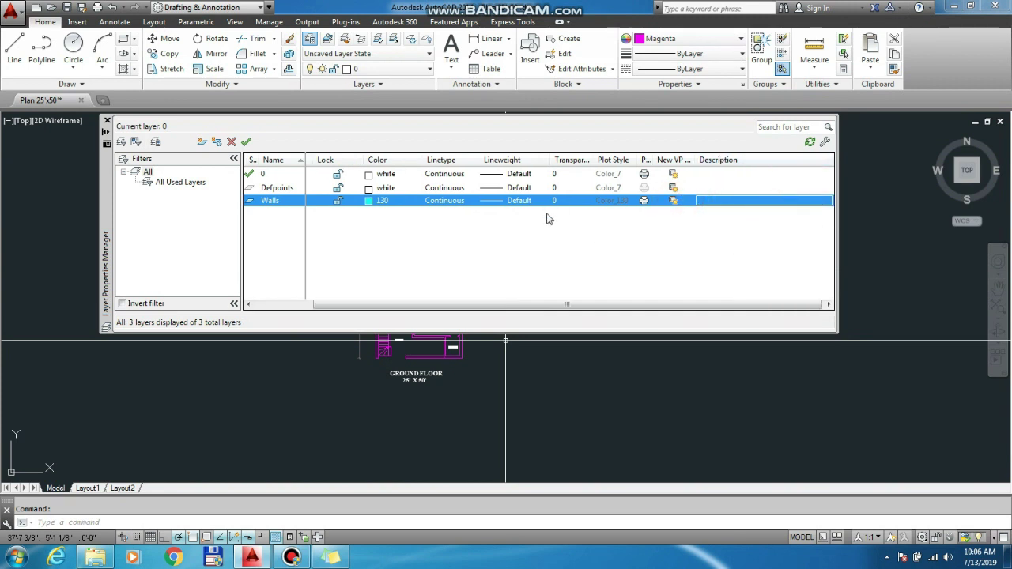
{"action": "left_click_drag", "start_coordinate": [629, 304], "coordinate": [413, 305]}
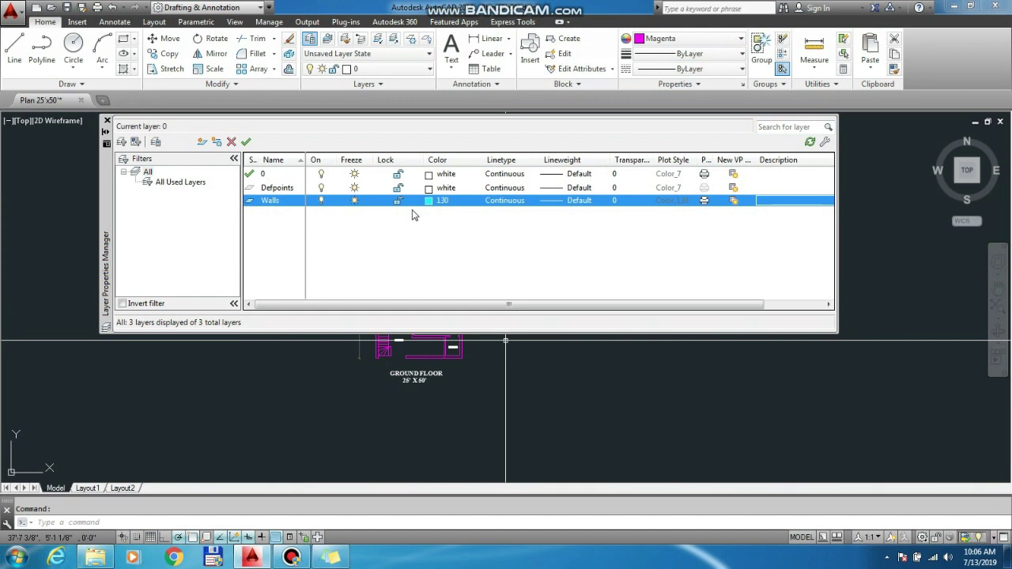
Step: Add a Dims layer and assign it white, colour 255
{"action": "left_click", "coordinate": [203, 144]}
{"action": "type", "text": "Dims"}
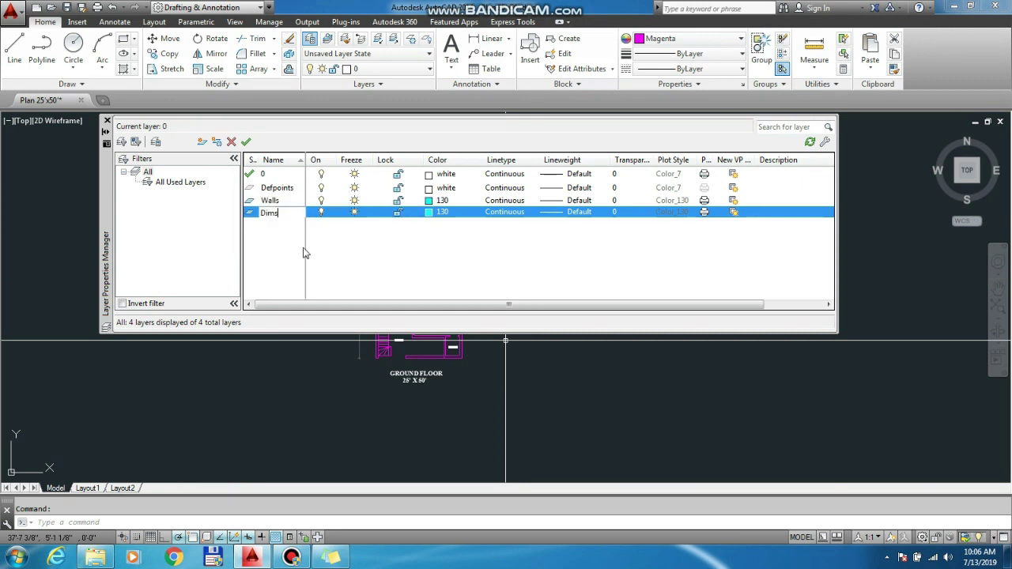
{"action": "key", "text": "Return"}
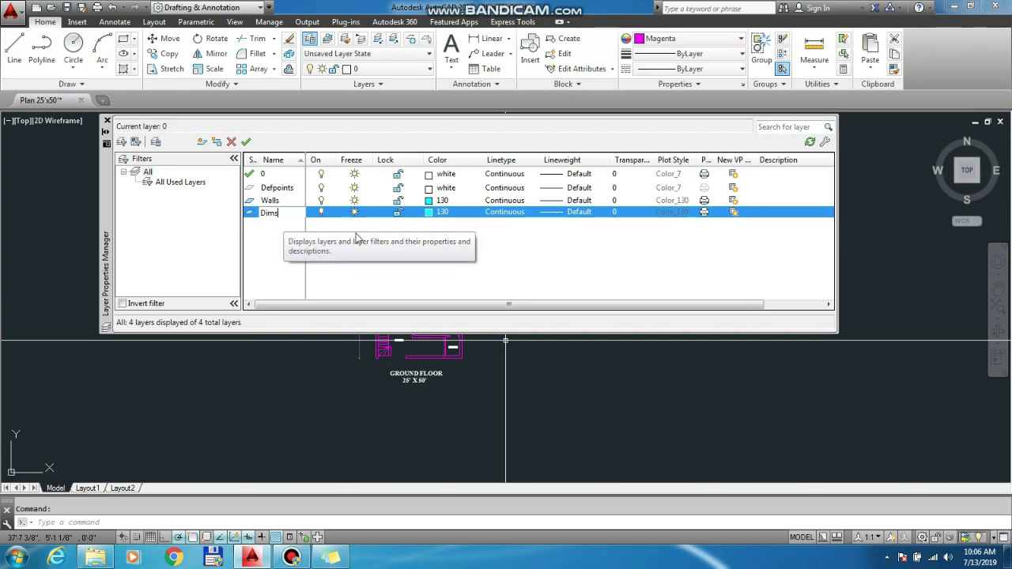
{"action": "left_click", "coordinate": [354, 234]}
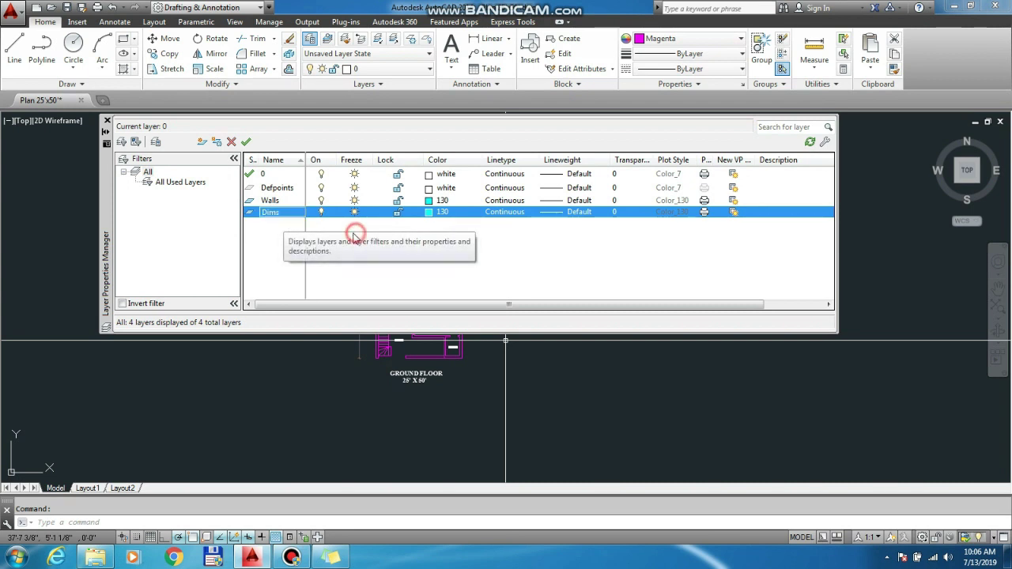
{"action": "left_click", "coordinate": [429, 213]}
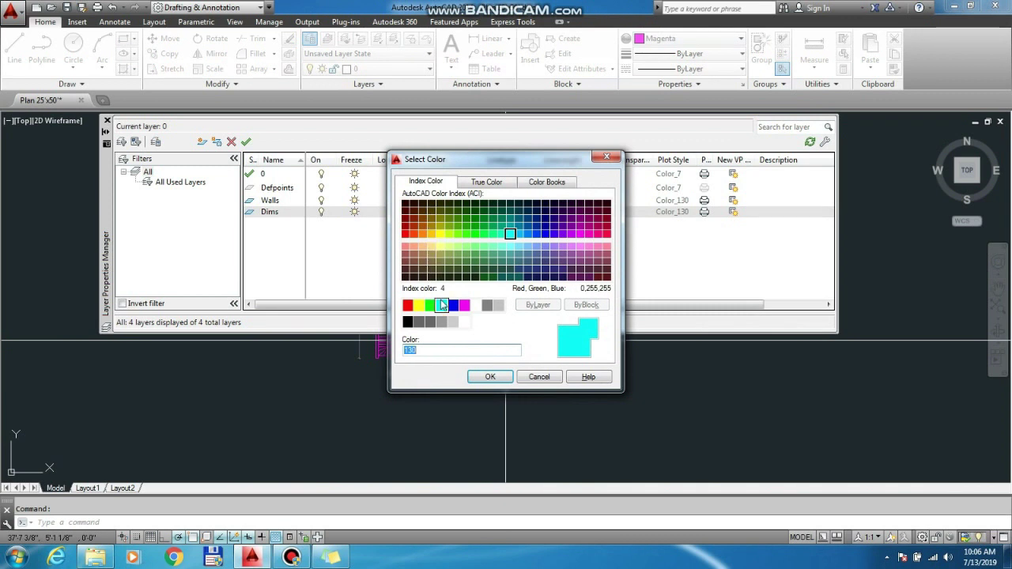
{"action": "left_click", "coordinate": [537, 377]}
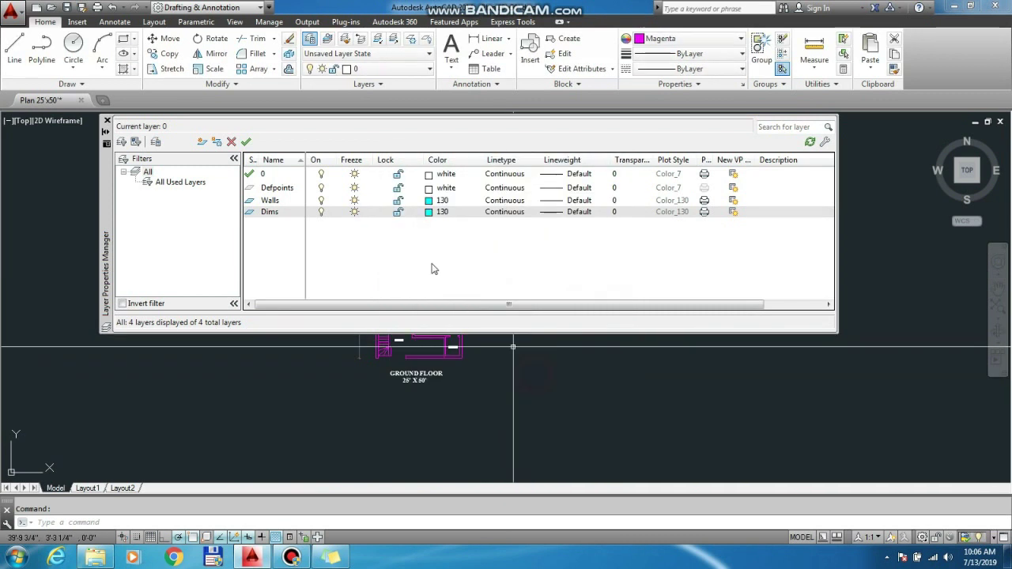
{"action": "left_click", "coordinate": [429, 213]}
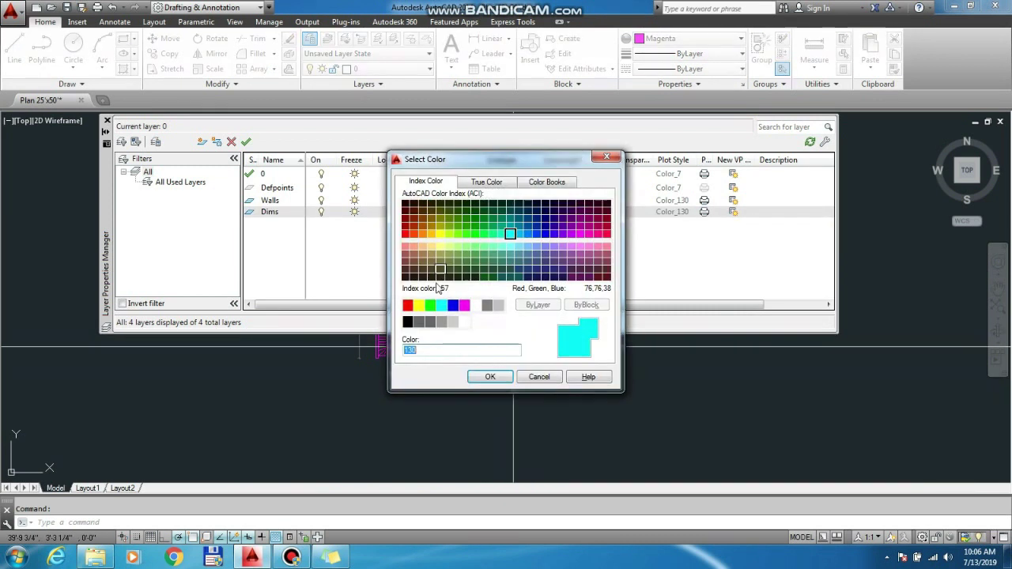
{"action": "left_click", "coordinate": [465, 324]}
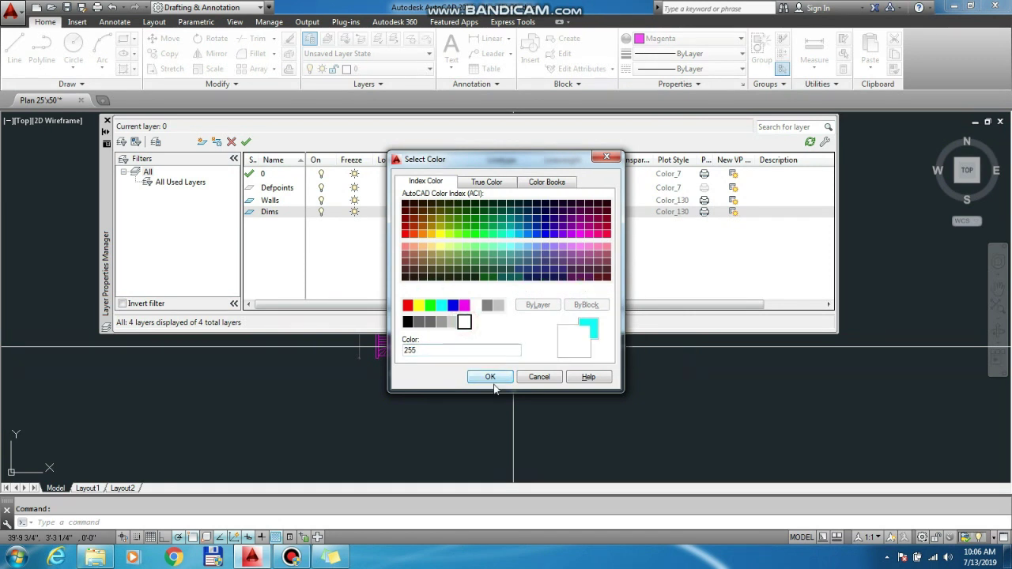
{"action": "left_click", "coordinate": [491, 379]}
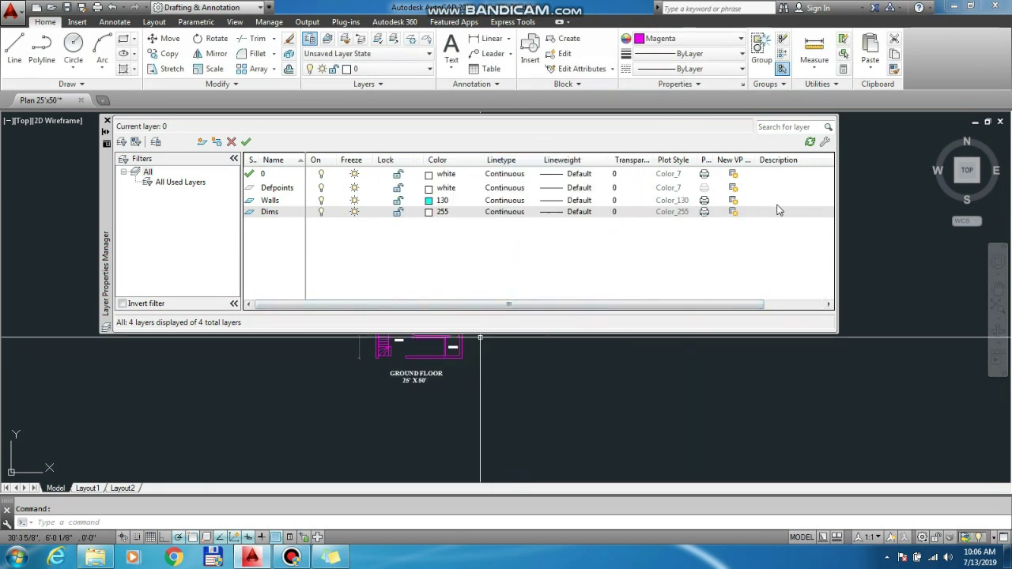
Step: Add a Stairs layer coloured yellow 50, leaving its lineweight unchanged
{"action": "left_click", "coordinate": [195, 215]}
{"action": "left_click", "coordinate": [202, 143]}
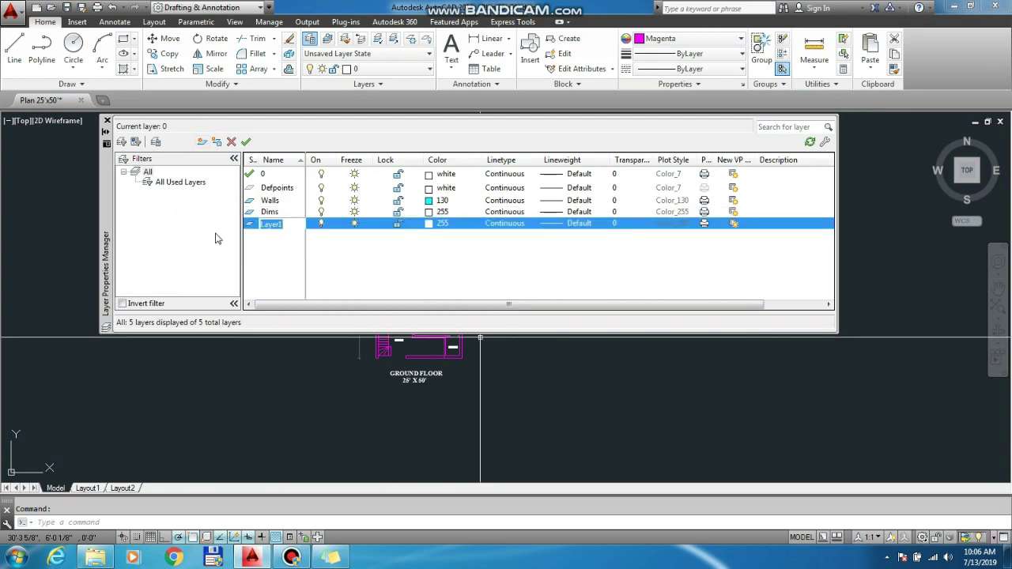
{"action": "type", "text": "Stairs"}
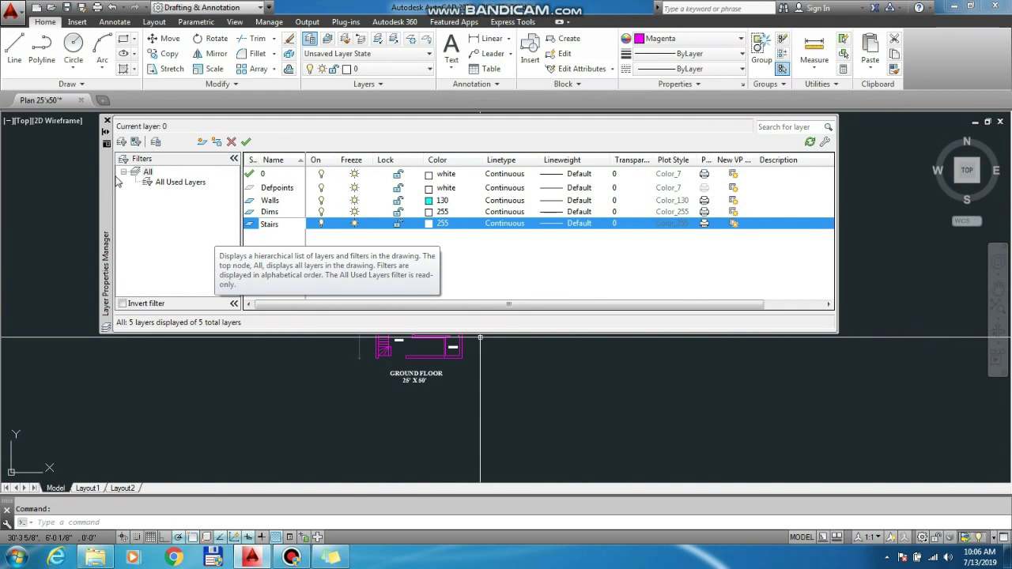
{"action": "left_click", "coordinate": [427, 225]}
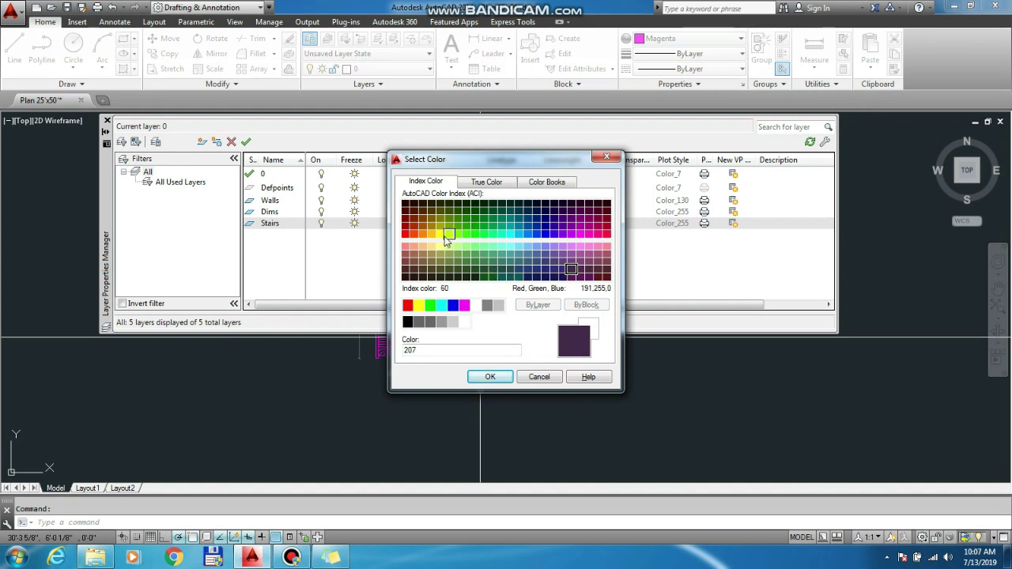
{"action": "left_click", "coordinate": [440, 234]}
{"action": "left_click", "coordinate": [492, 377]}
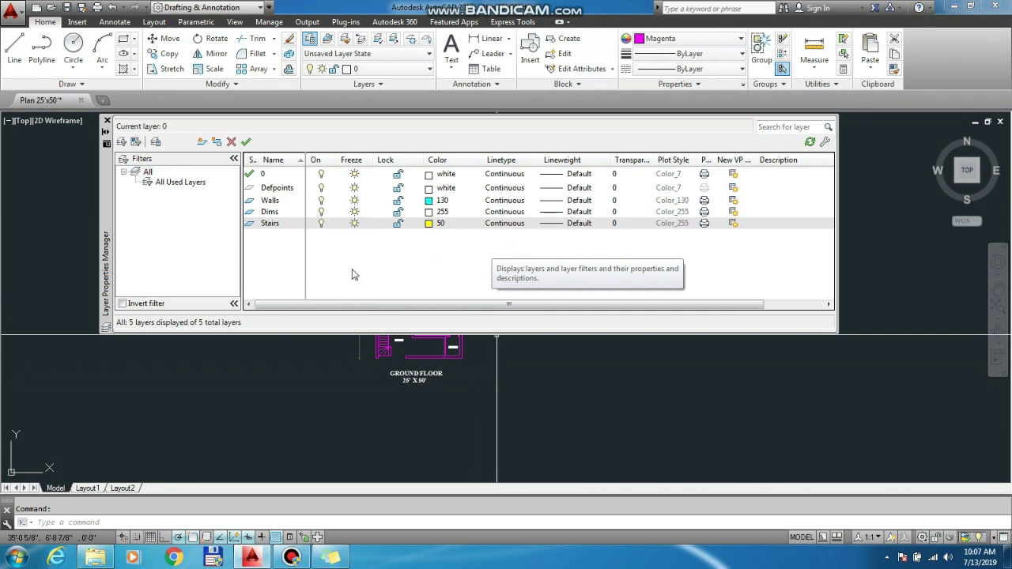
{"action": "left_click", "coordinate": [570, 224]}
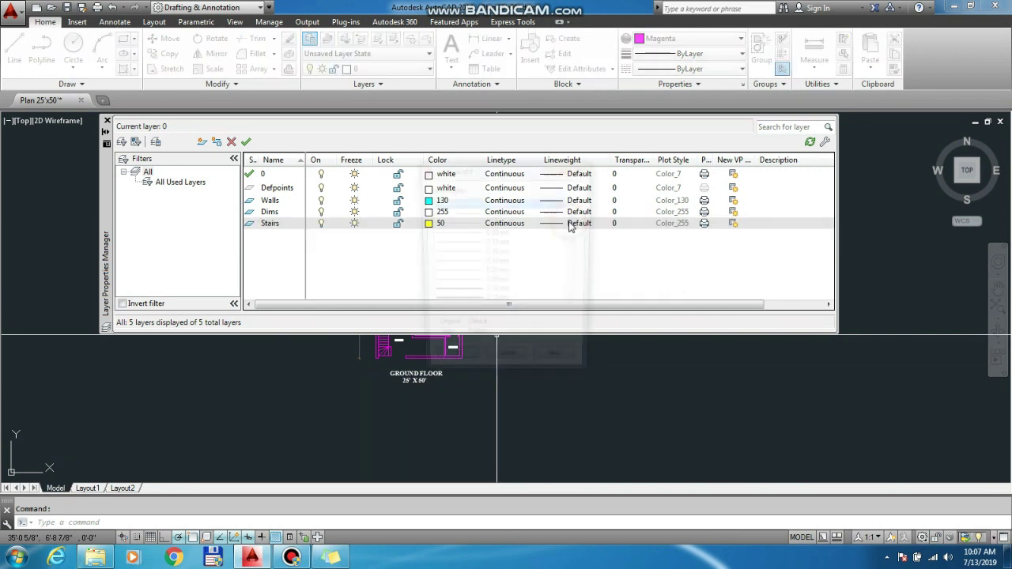
{"action": "left_click", "coordinate": [578, 166]}
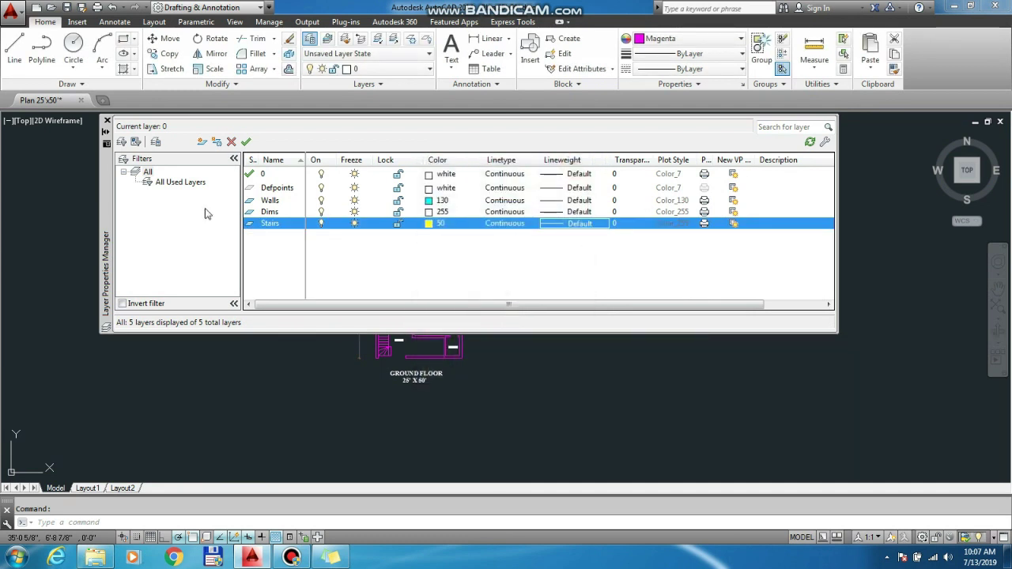
Step: Add a Doors layer coloured blue
{"action": "left_click", "coordinate": [201, 144]}
{"action": "type", "text": "Doors"}
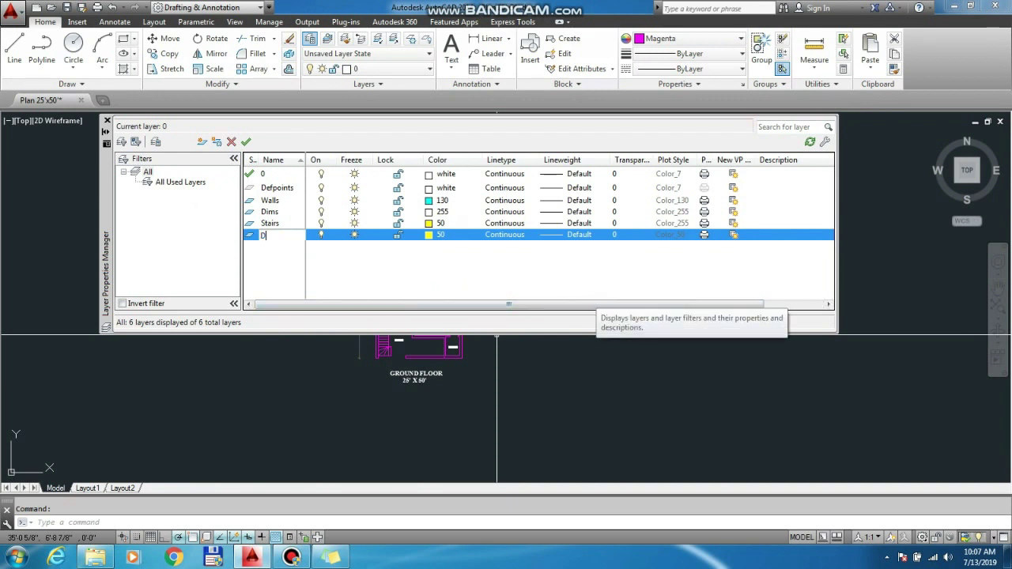
{"action": "left_click", "coordinate": [428, 235]}
{"action": "left_click", "coordinate": [452, 306]}
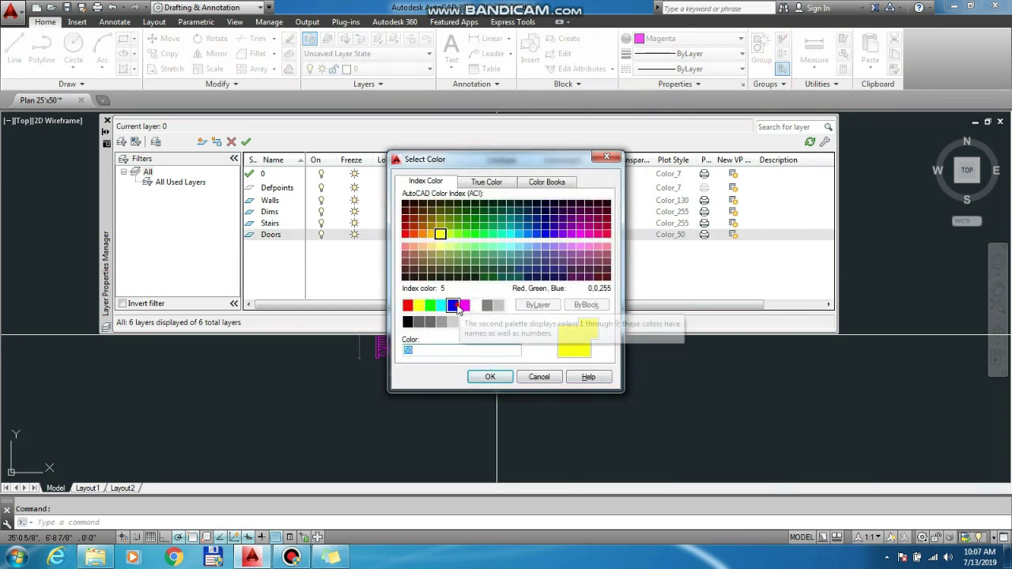
{"action": "left_click", "coordinate": [491, 377]}
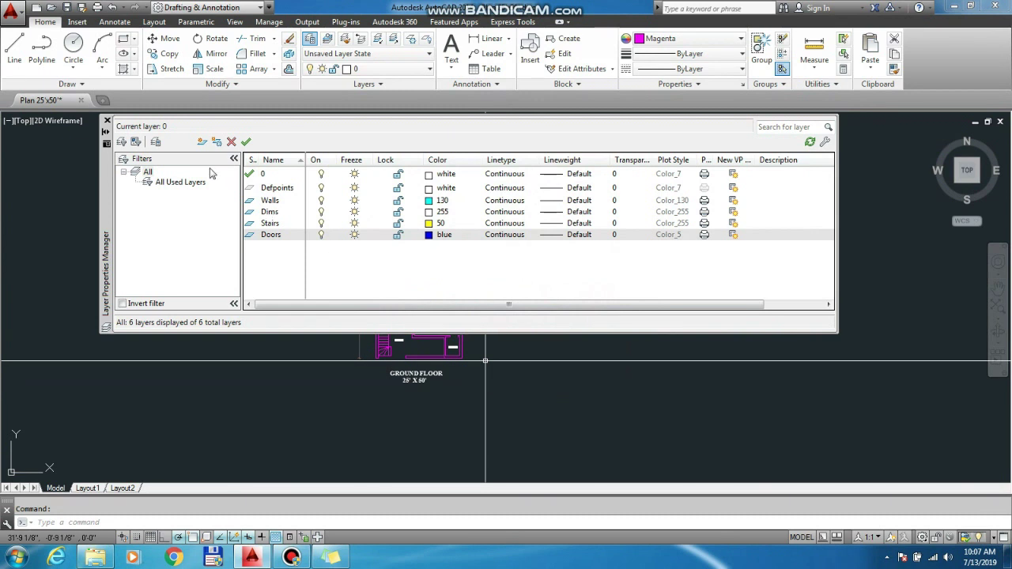
Step: Add a Windows layer coloured red 10 and close the layer manager
{"action": "left_click", "coordinate": [202, 144]}
{"action": "type", "text": "Windows"}
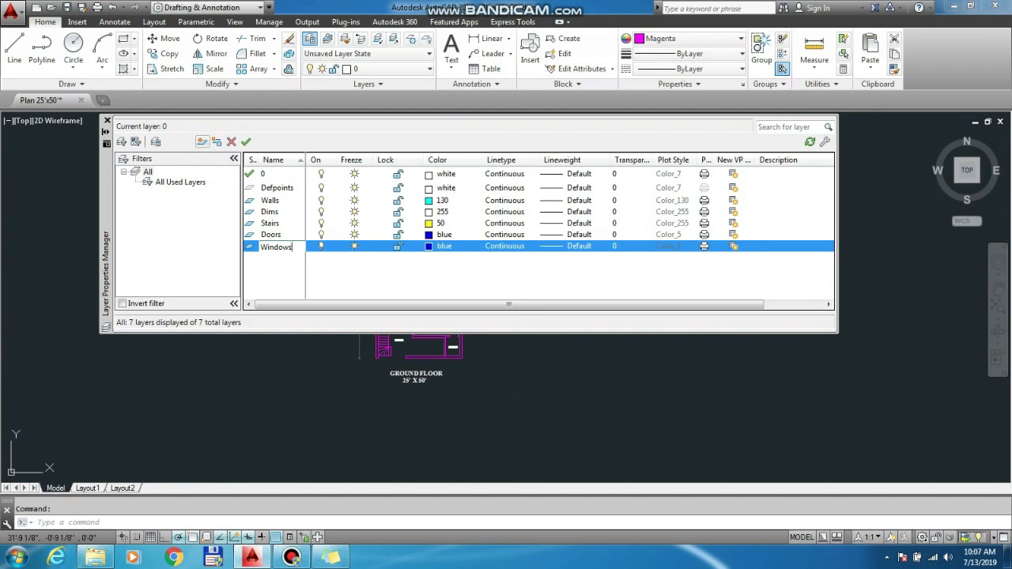
{"action": "left_click", "coordinate": [430, 247]}
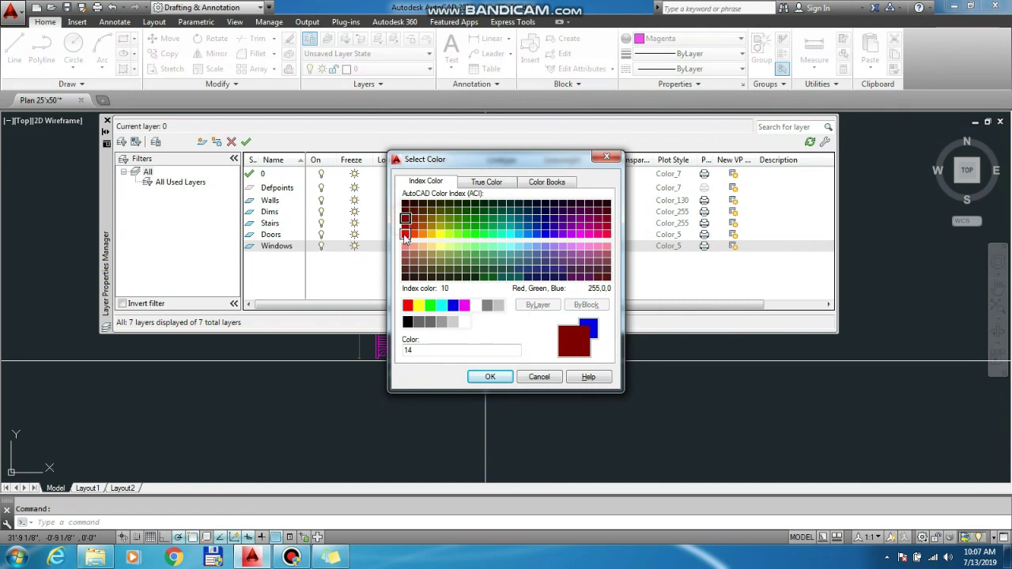
{"action": "left_click", "coordinate": [406, 233]}
{"action": "left_click", "coordinate": [484, 378]}
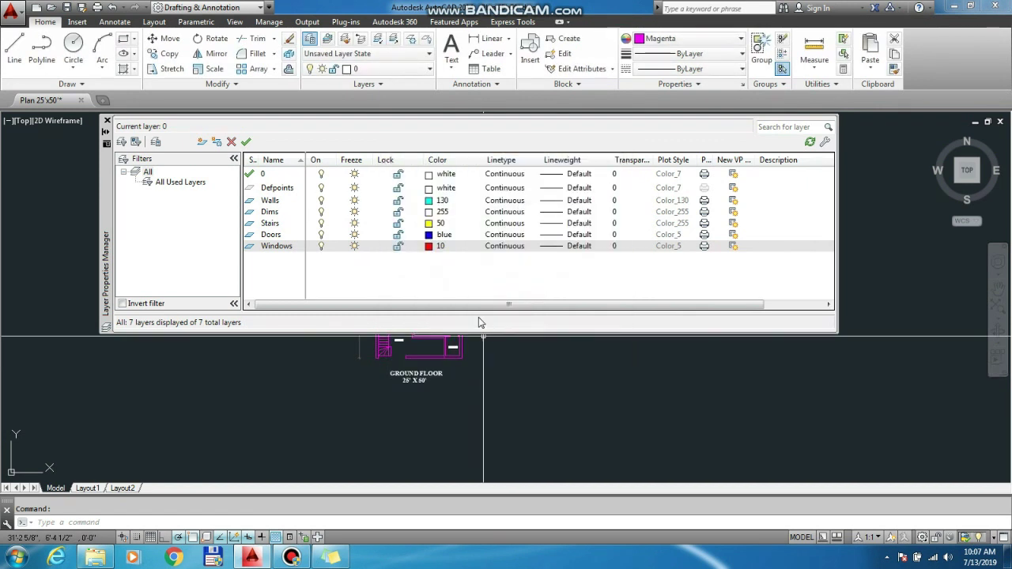
{"action": "left_click", "coordinate": [385, 275]}
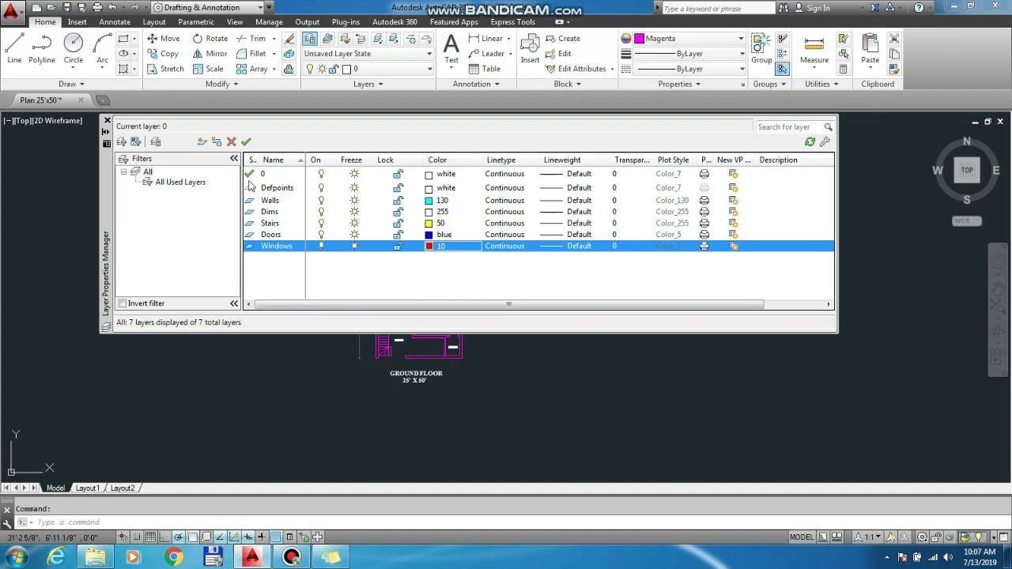
{"action": "left_click", "coordinate": [108, 120]}
Step: Reopen the layer manager with LA, add a white Text layer, and close it
{"action": "scroll", "coordinate": [414, 344], "scroll_direction": "up", "scroll_amount": 1}
{"action": "scroll", "coordinate": [410, 370], "scroll_direction": "up", "scroll_amount": 5}
{"action": "scroll", "coordinate": [425, 335], "scroll_direction": "down", "scroll_amount": 3}
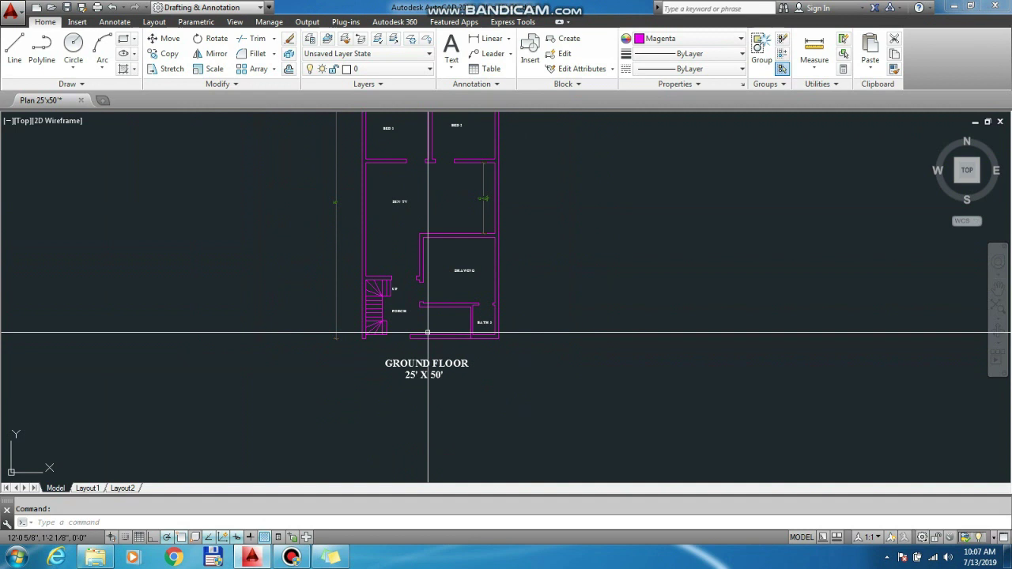
{"action": "scroll", "coordinate": [430, 369], "scroll_direction": "down", "scroll_amount": 3}
{"action": "scroll", "coordinate": [429, 369], "scroll_direction": "up", "scroll_amount": 4}
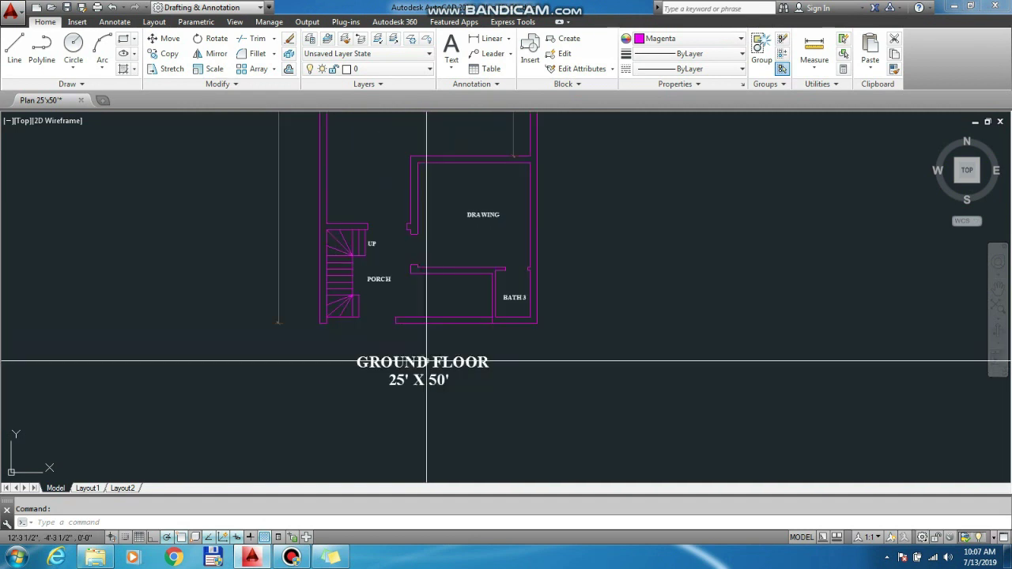
{"action": "scroll", "coordinate": [423, 363], "scroll_direction": "down", "scroll_amount": 2}
{"action": "scroll", "coordinate": [427, 292], "scroll_direction": "down", "scroll_amount": 2}
{"action": "scroll", "coordinate": [447, 305], "scroll_direction": "up", "scroll_amount": 2}
{"action": "type", "text": "la"}
{"action": "key", "text": "Return"}
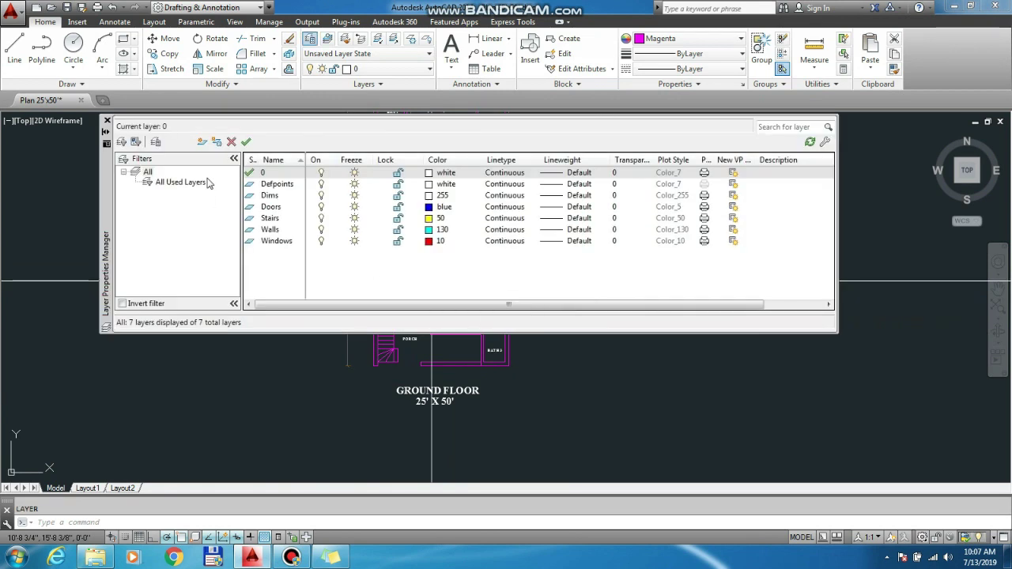
{"action": "left_click", "coordinate": [202, 142]}
{"action": "type", "text": "Text"}
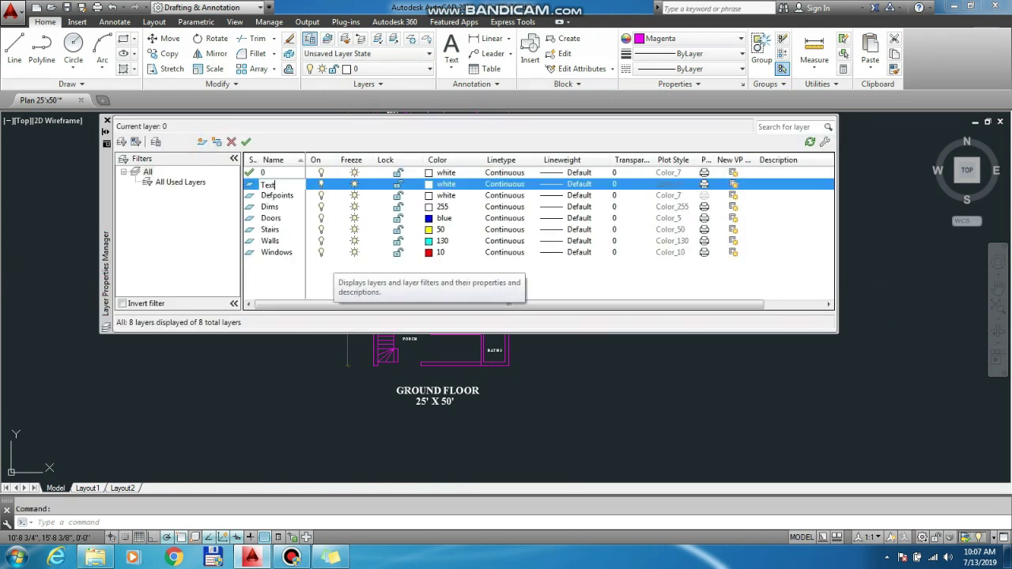
{"action": "left_click", "coordinate": [431, 185]}
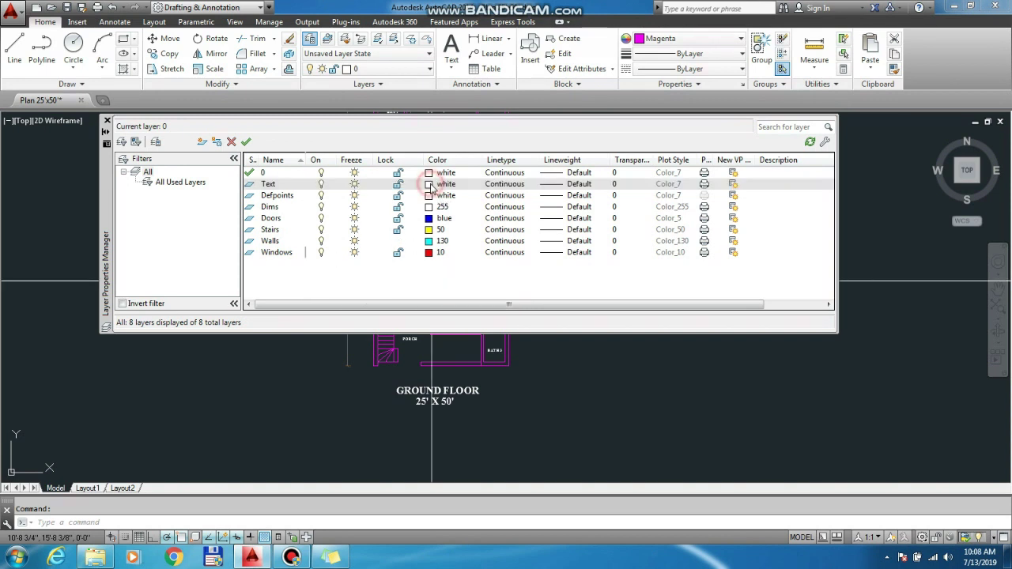
{"action": "left_click", "coordinate": [499, 378]}
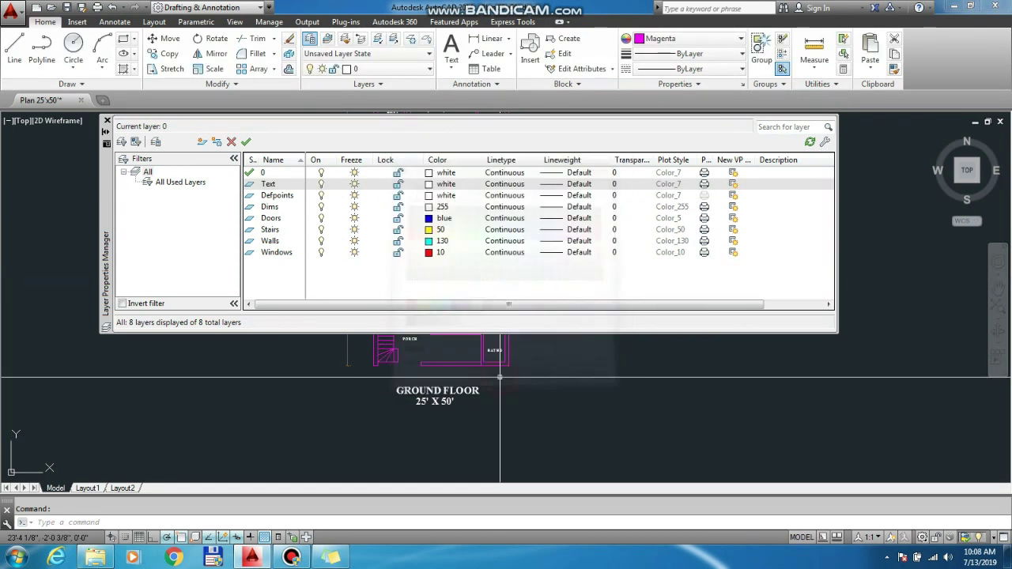
{"action": "left_click", "coordinate": [108, 120]}
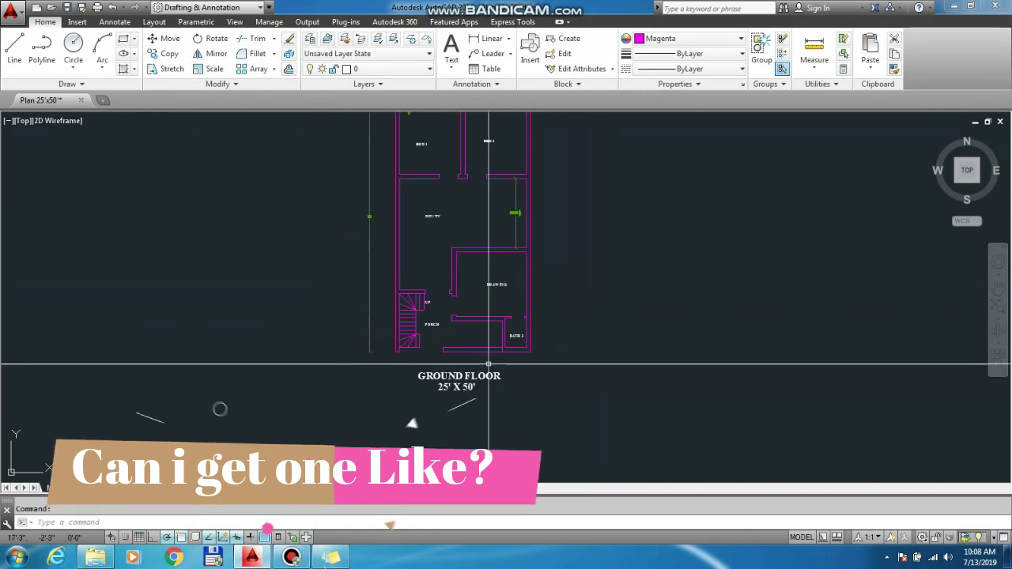
Step: Make Walls the current layer from the Layers panel dropdown
{"action": "scroll", "coordinate": [502, 373], "scroll_direction": "down", "scroll_amount": 2}
{"action": "scroll", "coordinate": [482, 194], "scroll_direction": "up", "scroll_amount": 2}
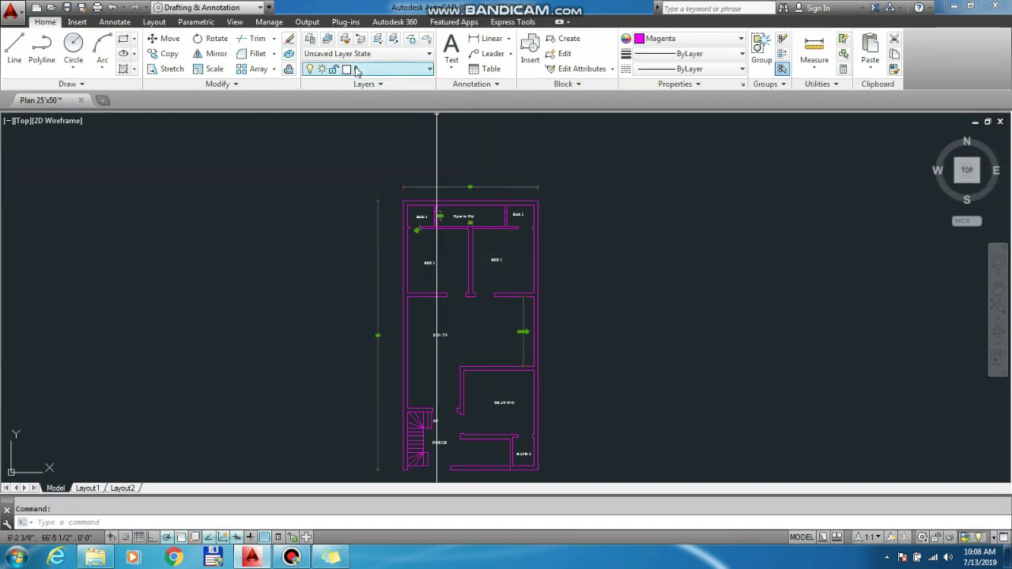
{"action": "left_click", "coordinate": [415, 70]}
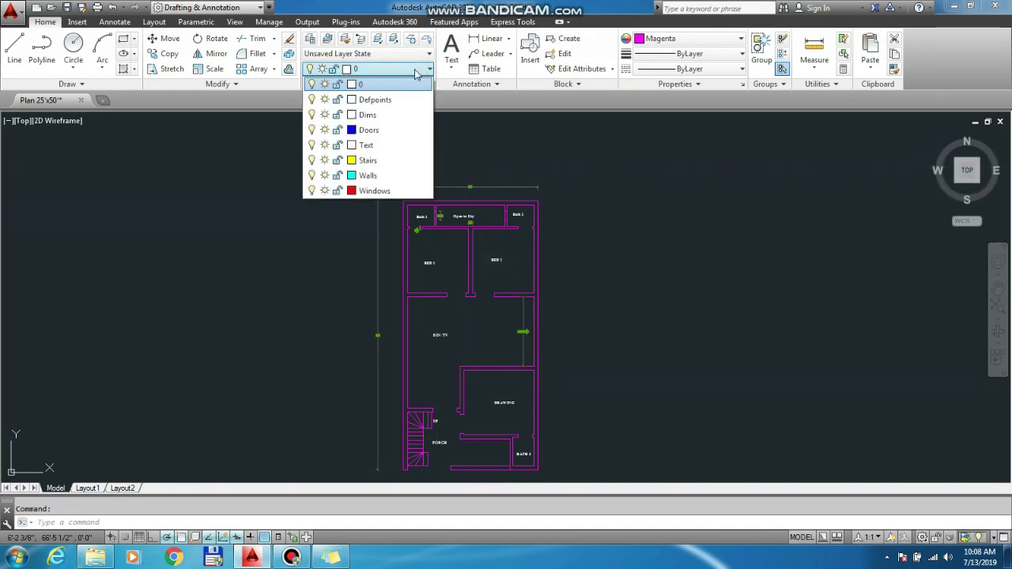
{"action": "left_click", "coordinate": [369, 175]}
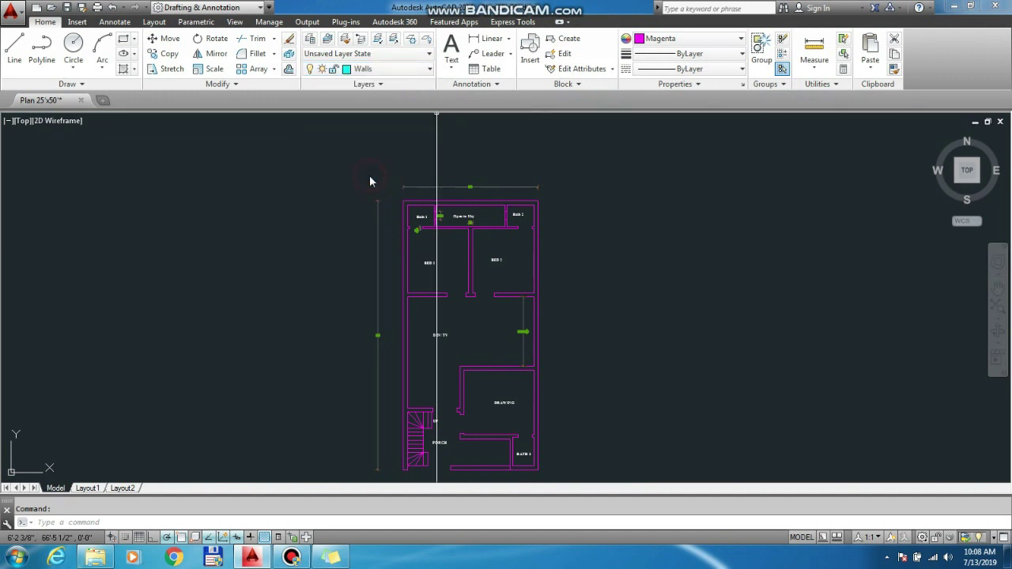
Step: Draw an irregular overlapping shape of line segments to the right of the floor plan
{"action": "type", "text": "l"}
{"action": "key", "text": "Return"}
{"action": "left_click", "coordinate": [646, 201]}
{"action": "left_click", "coordinate": [711, 229]}
{"action": "left_click", "coordinate": [701, 301]}
{"action": "left_click", "coordinate": [622, 301]}
{"action": "left_click", "coordinate": [646, 201]}
{"action": "left_click", "coordinate": [702, 174]}
{"action": "left_click", "coordinate": [751, 277]}
{"action": "left_click", "coordinate": [592, 221]}
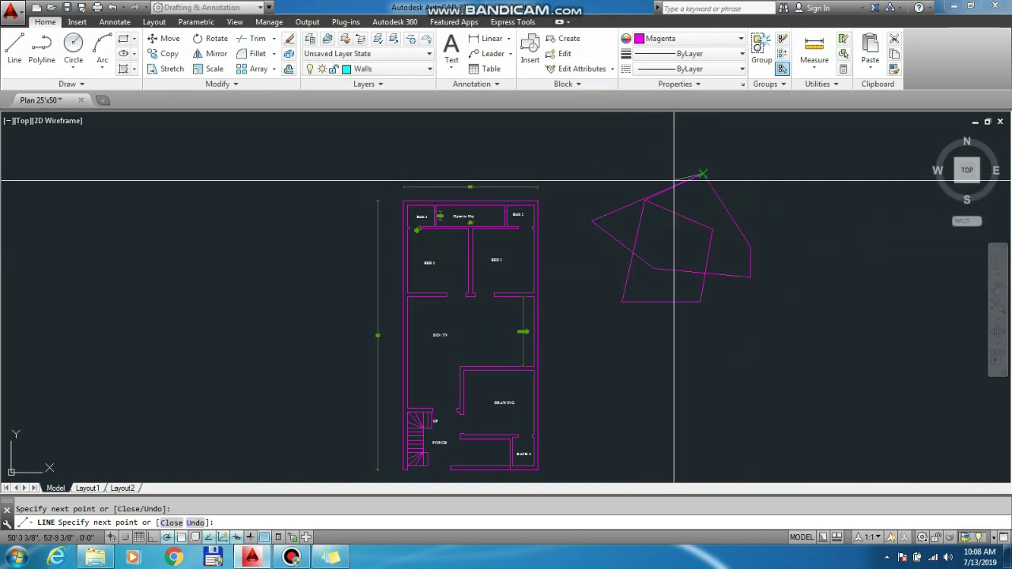
{"action": "left_click", "coordinate": [770, 229]}
{"action": "key", "text": "Escape"}
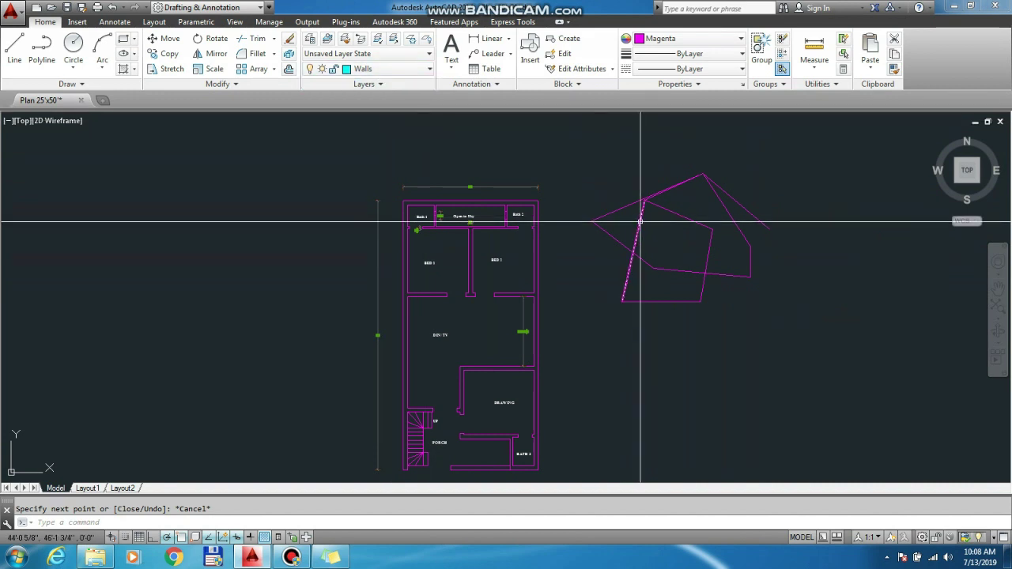
Step: Select a magenta line, clear it, then select the plan's top wall to check its layer
{"action": "left_click", "coordinate": [624, 210]}
{"action": "key", "text": "Escape"}
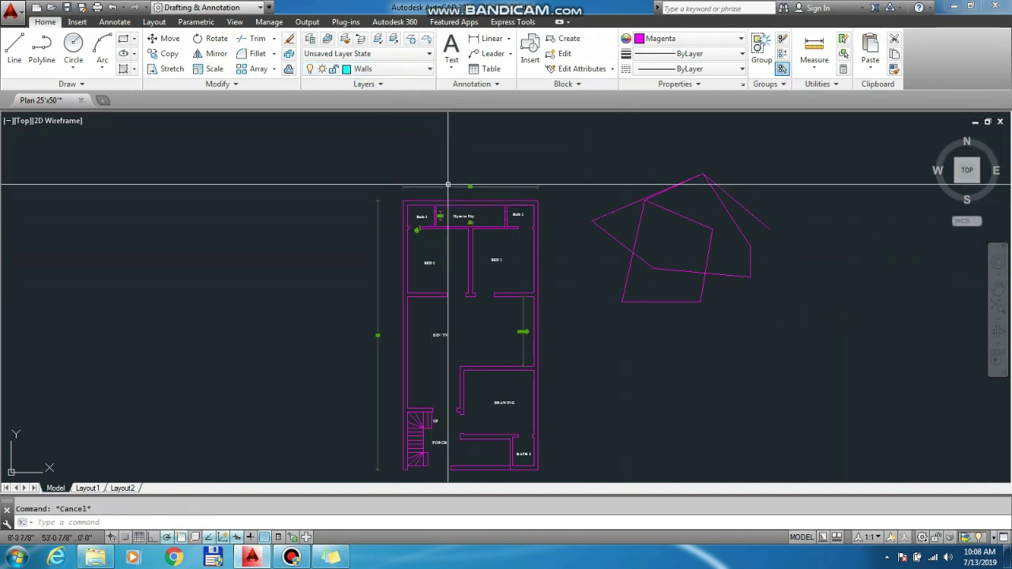
{"action": "left_click", "coordinate": [463, 201]}
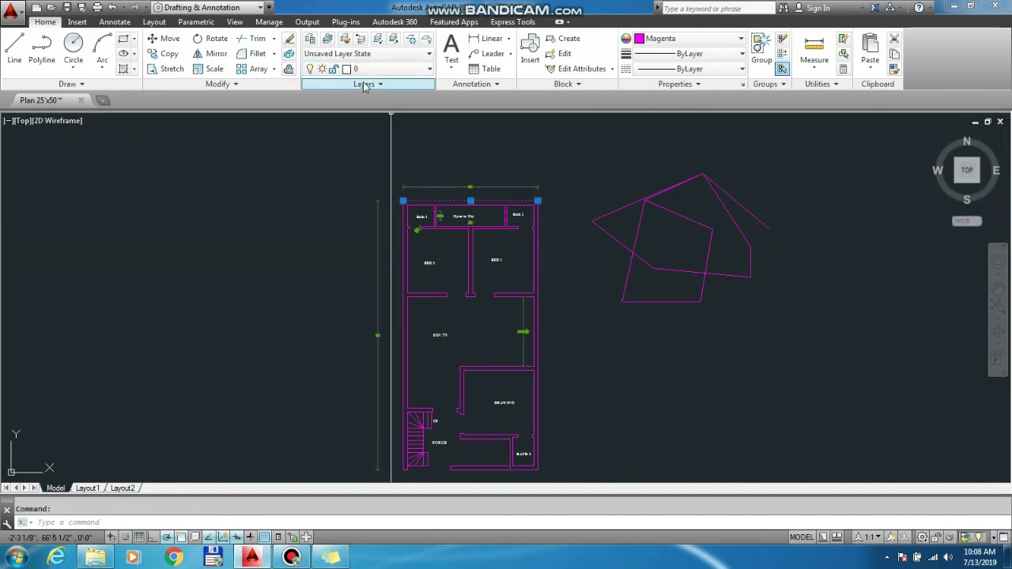
Step: Window-select the trial polylines beside the plan and set their colour to ByLayer
{"action": "key", "text": "Escape"}
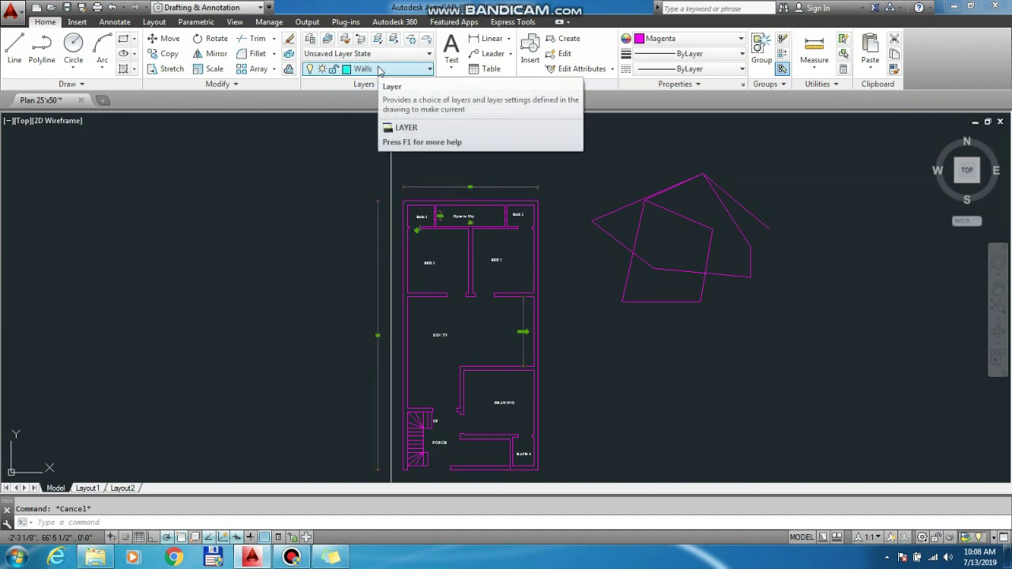
{"action": "left_click", "coordinate": [838, 364]}
{"action": "key", "text": "Escape"}
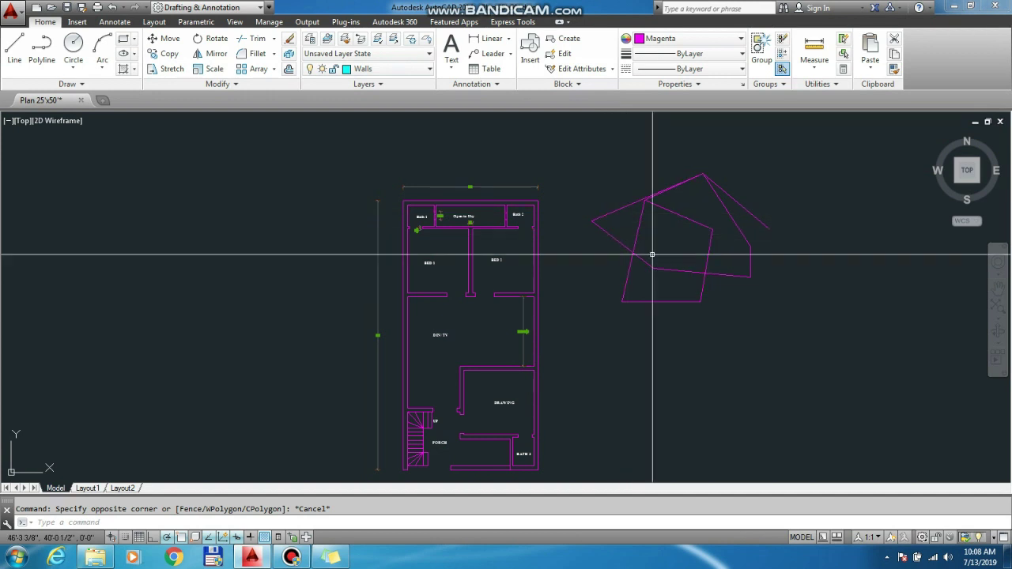
{"action": "left_click", "coordinate": [767, 333]}
{"action": "left_click", "coordinate": [592, 177]}
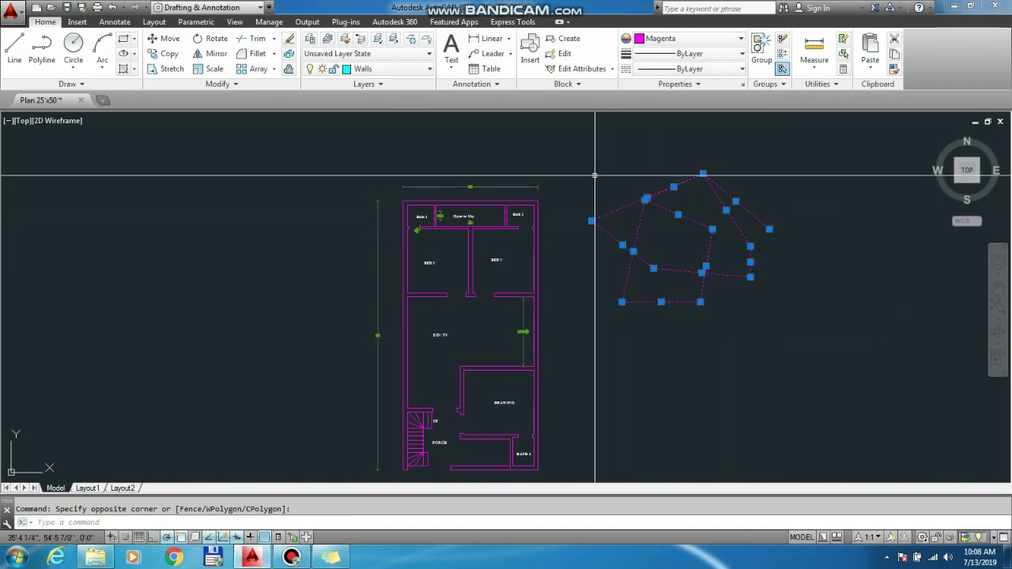
{"action": "left_click", "coordinate": [706, 40]}
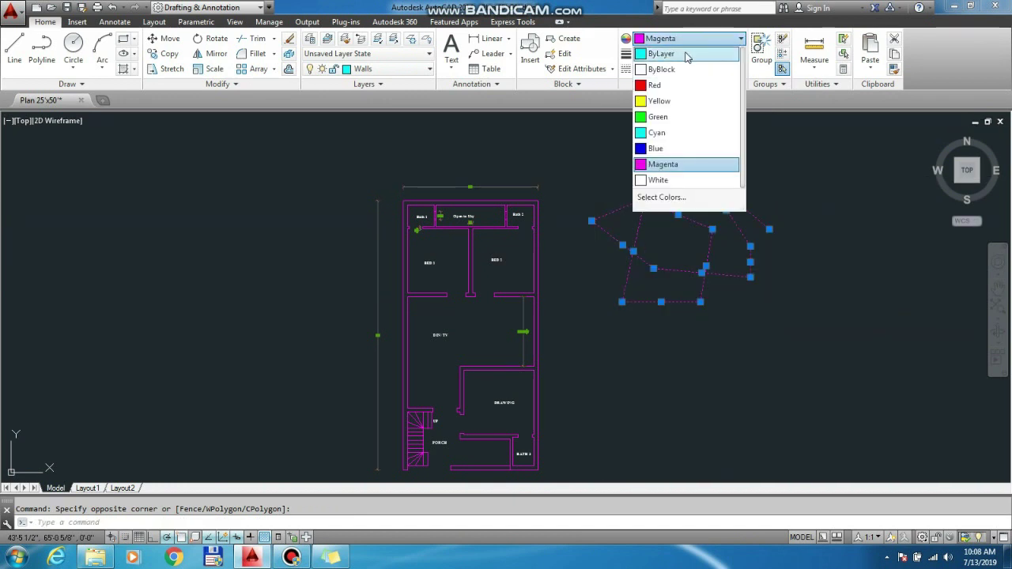
{"action": "left_click", "coordinate": [685, 53]}
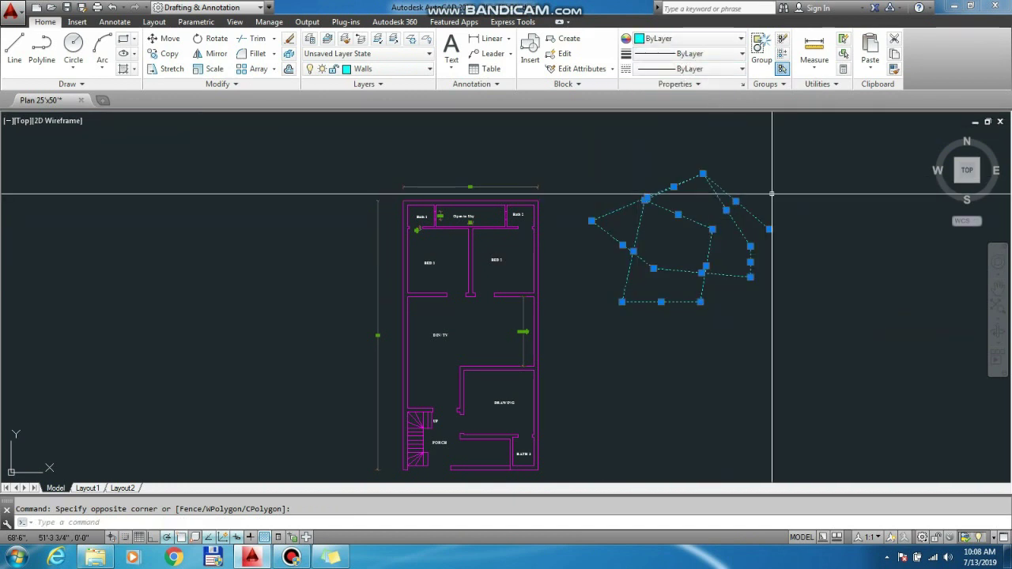
{"action": "key", "text": "Escape"}
Step: Make ByLayer the current colour and erase the selected cyan polylines
{"action": "left_click", "coordinate": [691, 40]}
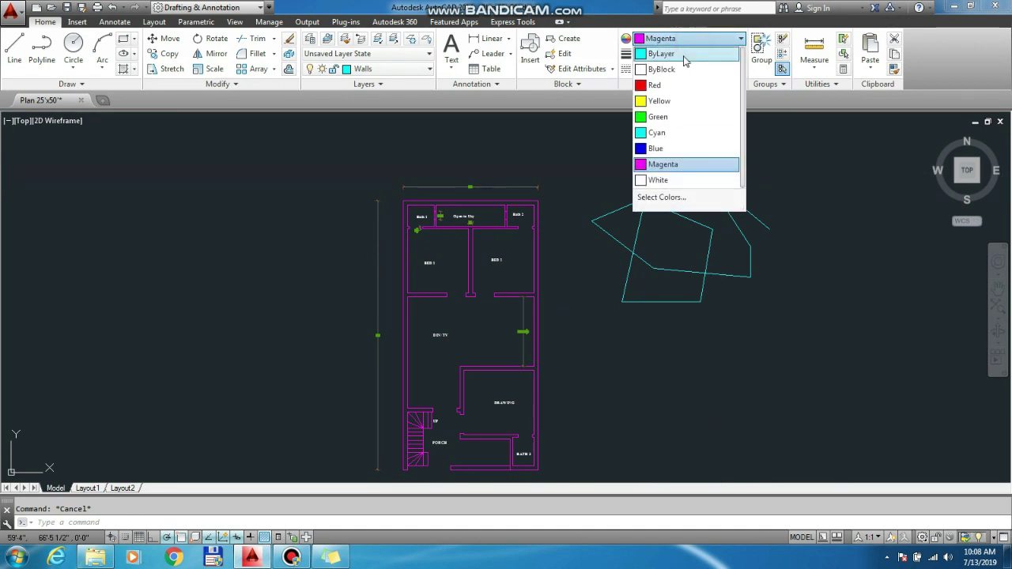
{"action": "left_click", "coordinate": [677, 54]}
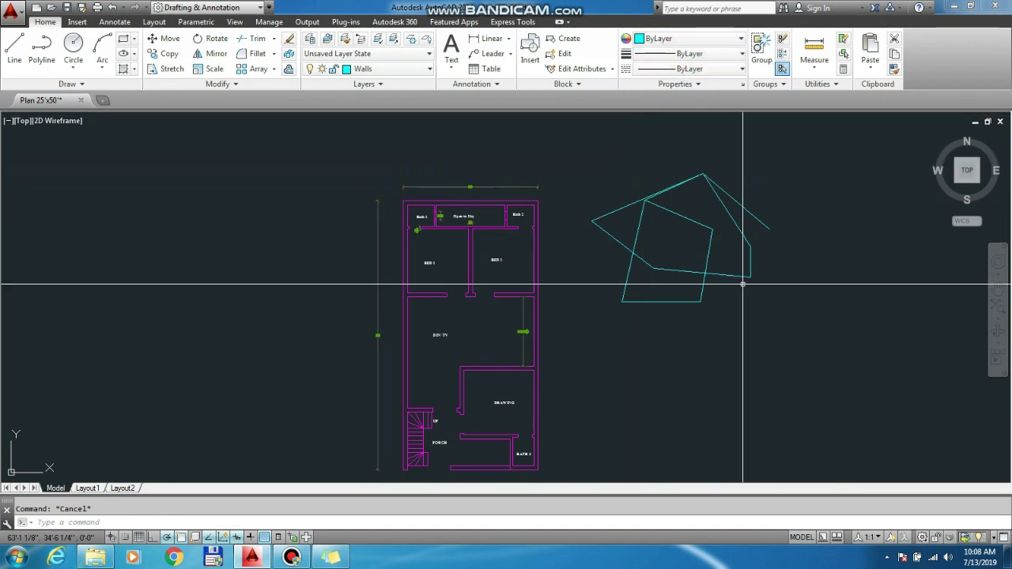
{"action": "left_click", "coordinate": [789, 365]}
{"action": "left_click", "coordinate": [584, 156]}
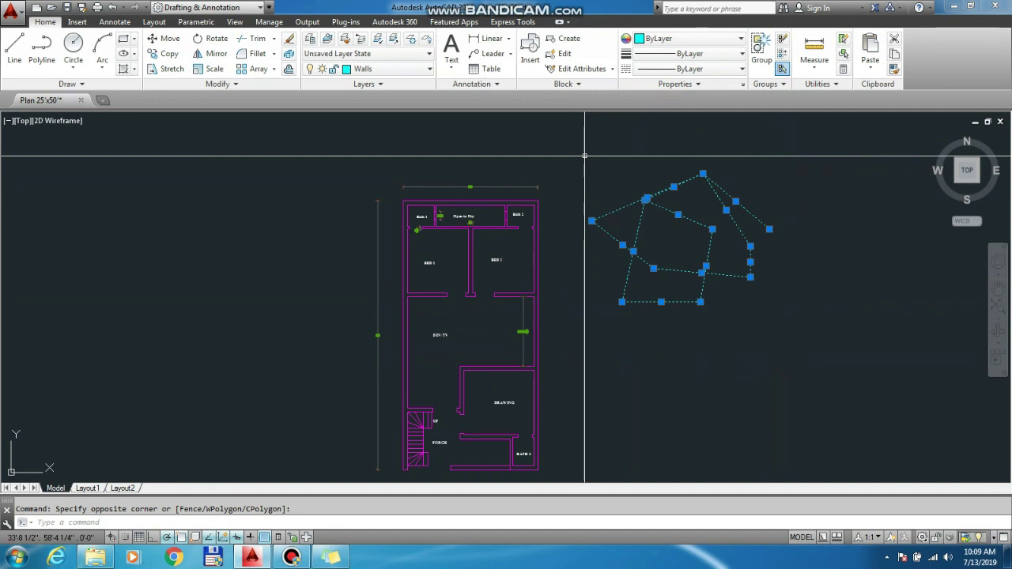
{"action": "type", "text": "e"}
{"action": "key", "text": "Return"}
Step: Select the Bath 1, Open to Sky, Bath 2, BED 2 and DIN/TV labels
{"action": "key", "text": "Escape"}
{"action": "scroll", "coordinate": [422, 216], "scroll_direction": "up", "scroll_amount": 2}
{"action": "scroll", "coordinate": [417, 213], "scroll_direction": "up", "scroll_amount": 2}
{"action": "scroll", "coordinate": [557, 180], "scroll_direction": "up", "scroll_amount": 2}
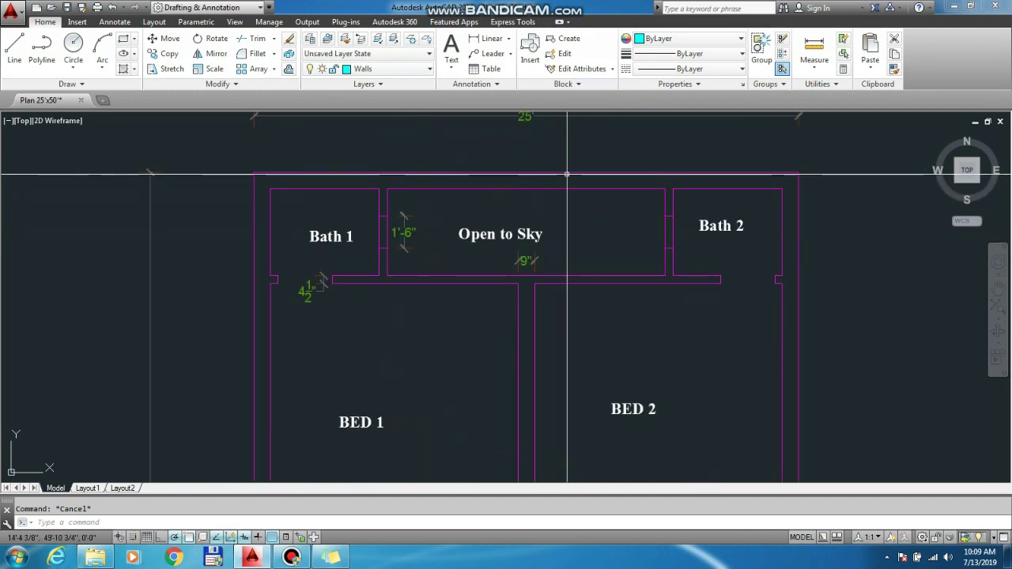
{"action": "scroll", "coordinate": [292, 232], "scroll_direction": "up", "scroll_amount": 2}
{"action": "left_click", "coordinate": [378, 258]}
{"action": "left_click", "coordinate": [310, 210]}
{"action": "left_click", "coordinate": [653, 272]}
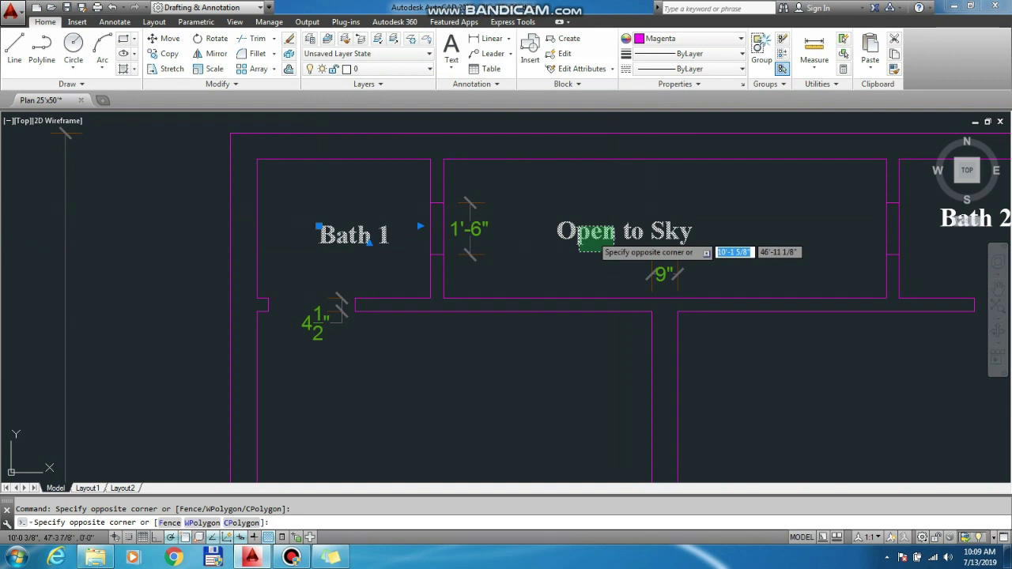
{"action": "left_click", "coordinate": [595, 235]}
{"action": "scroll", "coordinate": [420, 230], "scroll_direction": "down", "scroll_amount": 2}
{"action": "left_click", "coordinate": [791, 238]}
{"action": "left_click", "coordinate": [735, 207]}
{"action": "left_click", "coordinate": [725, 441]}
{"action": "left_click", "coordinate": [624, 395]}
{"action": "scroll", "coordinate": [445, 246], "scroll_direction": "down", "scroll_amount": 2}
{"action": "scroll", "coordinate": [446, 250], "scroll_direction": "down", "scroll_amount": 1}
{"action": "scroll", "coordinate": [424, 443], "scroll_direction": "up", "scroll_amount": 3}
{"action": "scroll", "coordinate": [578, 219], "scroll_direction": "up", "scroll_amount": 3}
{"action": "left_click", "coordinate": [578, 219]}
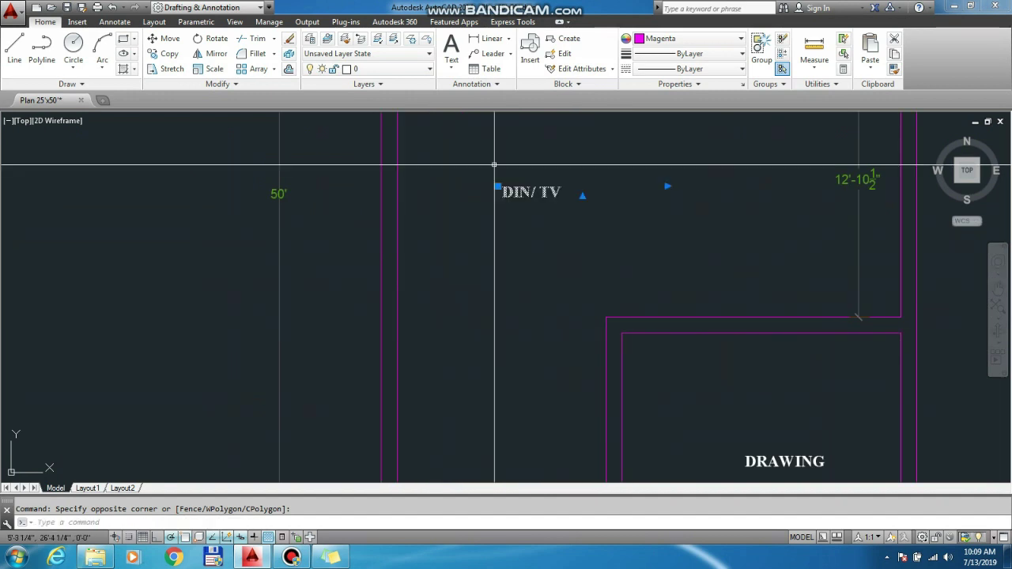
Step: Add the DRAWING, UP, PORCH, BATH 3 and GROUND FLOOR labels, then move everything onto the Text layer
{"action": "scroll", "coordinate": [453, 138], "scroll_direction": "down", "scroll_amount": 4}
{"action": "scroll", "coordinate": [599, 303], "scroll_direction": "up", "scroll_amount": 3}
{"action": "scroll", "coordinate": [598, 303], "scroll_direction": "up", "scroll_amount": 2}
{"action": "left_click", "coordinate": [555, 205]}
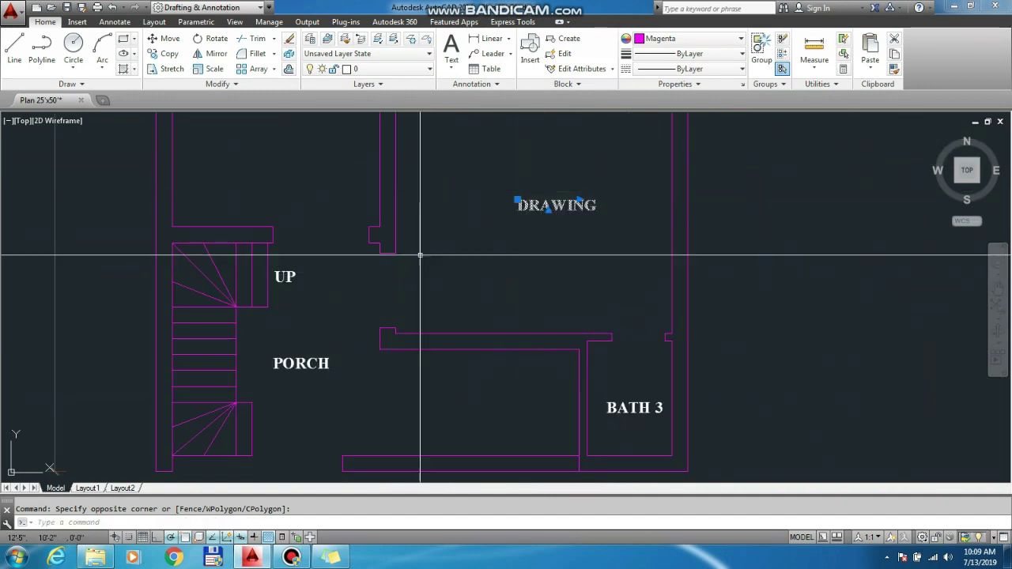
{"action": "left_click", "coordinate": [332, 391]}
{"action": "left_click", "coordinate": [279, 266]}
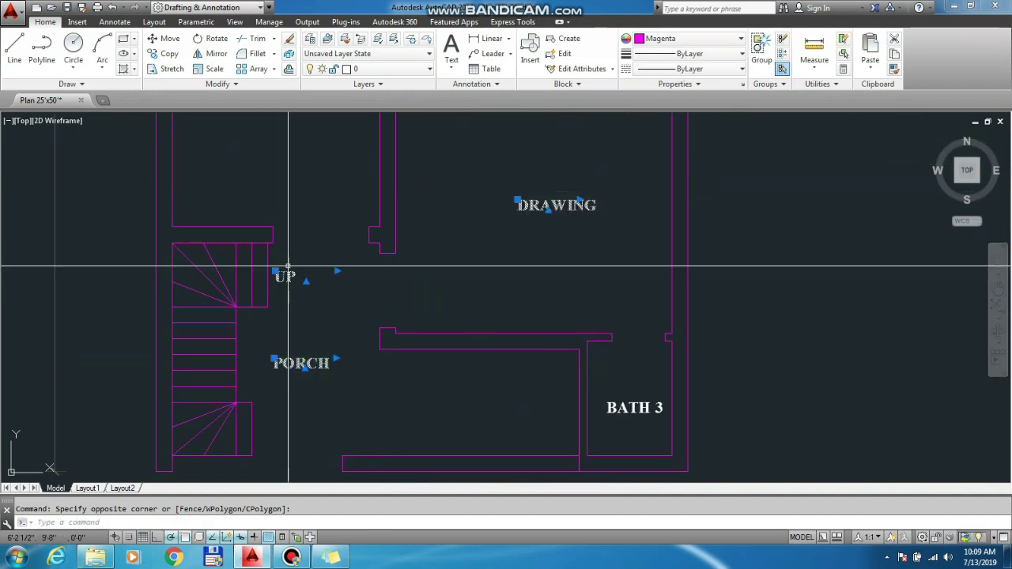
{"action": "left_click", "coordinate": [628, 446]}
{"action": "left_click", "coordinate": [612, 407]}
{"action": "scroll", "coordinate": [612, 406], "scroll_direction": "down", "scroll_amount": 4}
{"action": "left_click", "coordinate": [615, 475]}
{"action": "left_click", "coordinate": [551, 447]}
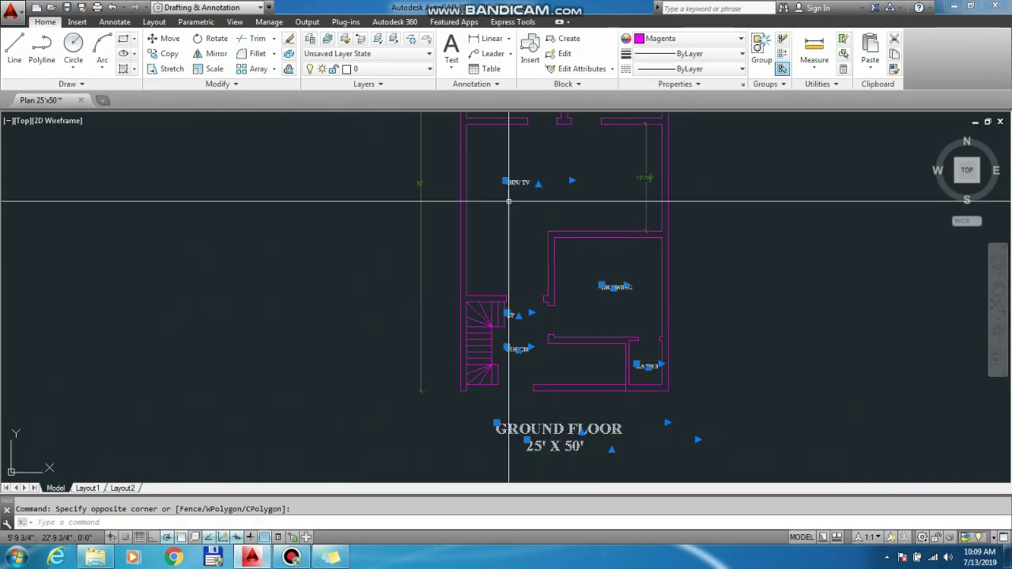
{"action": "left_click", "coordinate": [393, 73]}
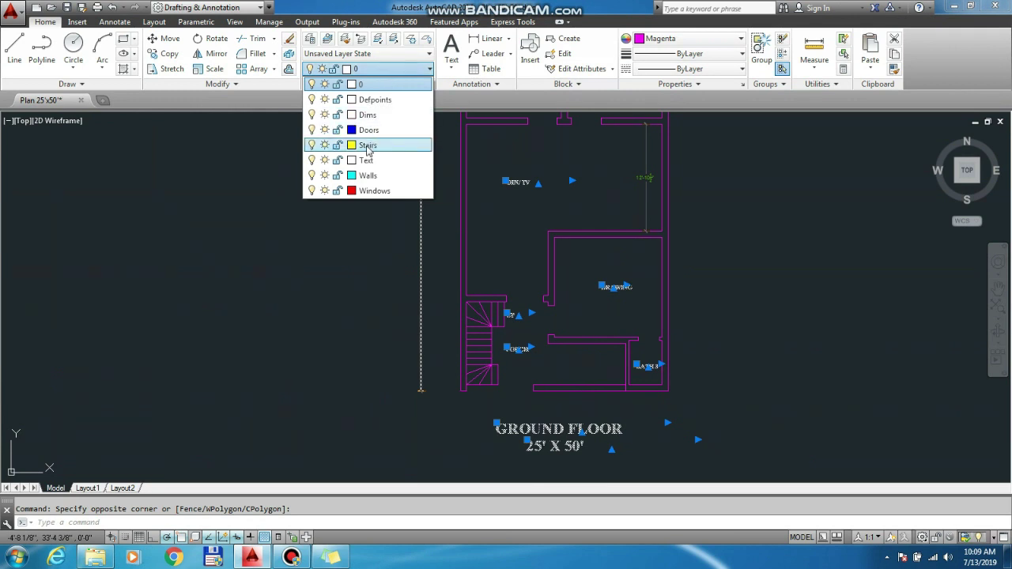
{"action": "left_click", "coordinate": [366, 162]}
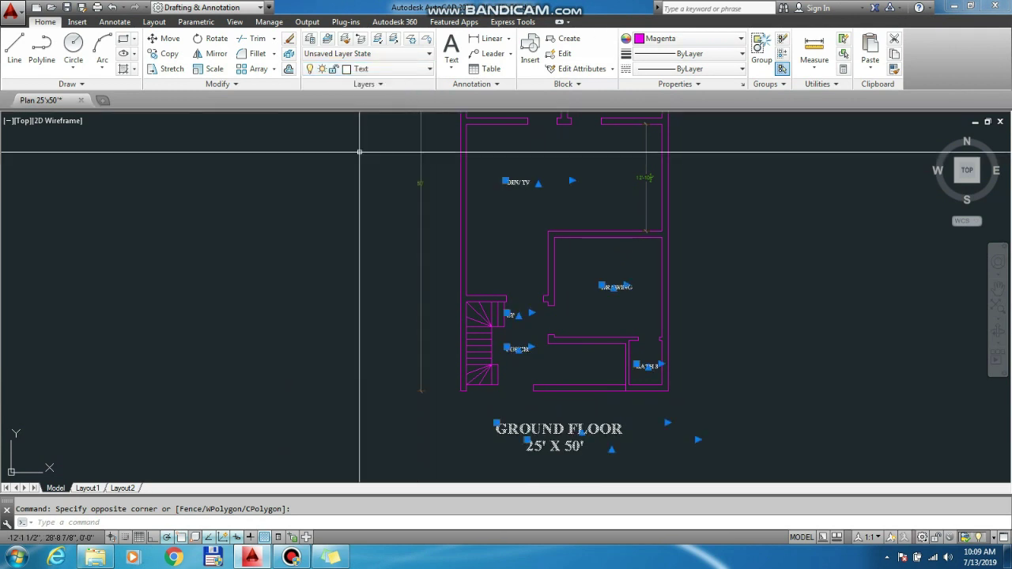
{"action": "key", "text": "Escape"}
Step: Select the GROUND FLOOR 25' X 50' title
{"action": "scroll", "coordinate": [567, 443], "scroll_direction": "up", "scroll_amount": 2}
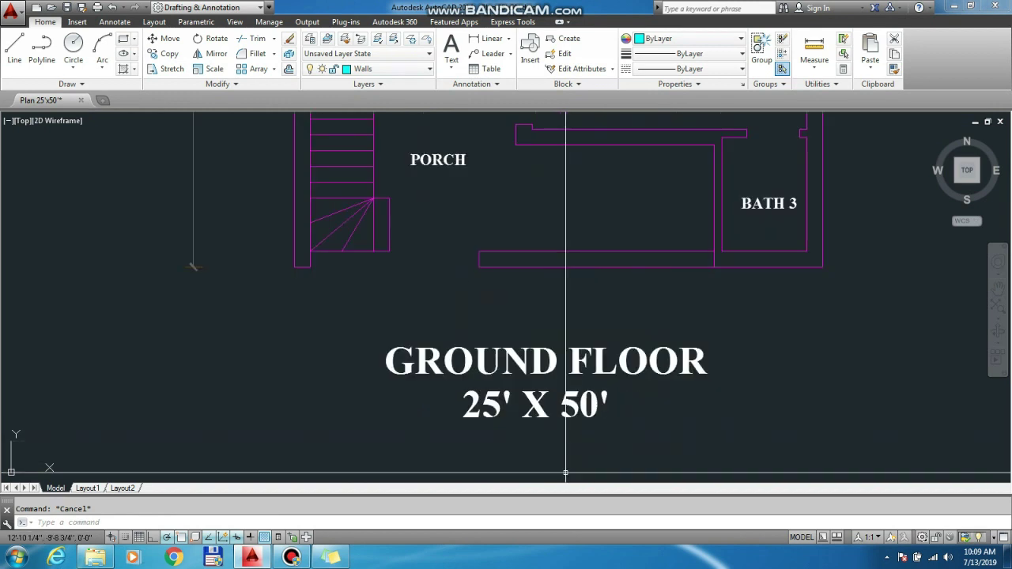
{"action": "scroll", "coordinate": [567, 427], "scroll_direction": "up", "scroll_amount": 2}
{"action": "scroll", "coordinate": [527, 378], "scroll_direction": "up", "scroll_amount": 2}
{"action": "left_click", "coordinate": [515, 299]}
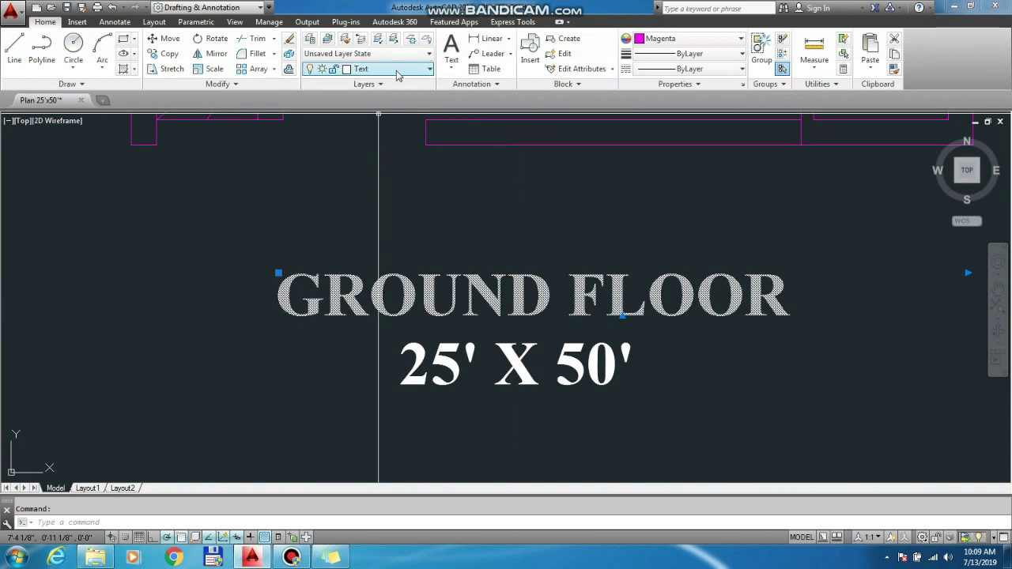
Step: Set the GROUND FLOOR title's colour to ByLayer
{"action": "left_click", "coordinate": [681, 42]}
{"action": "left_click", "coordinate": [677, 56]}
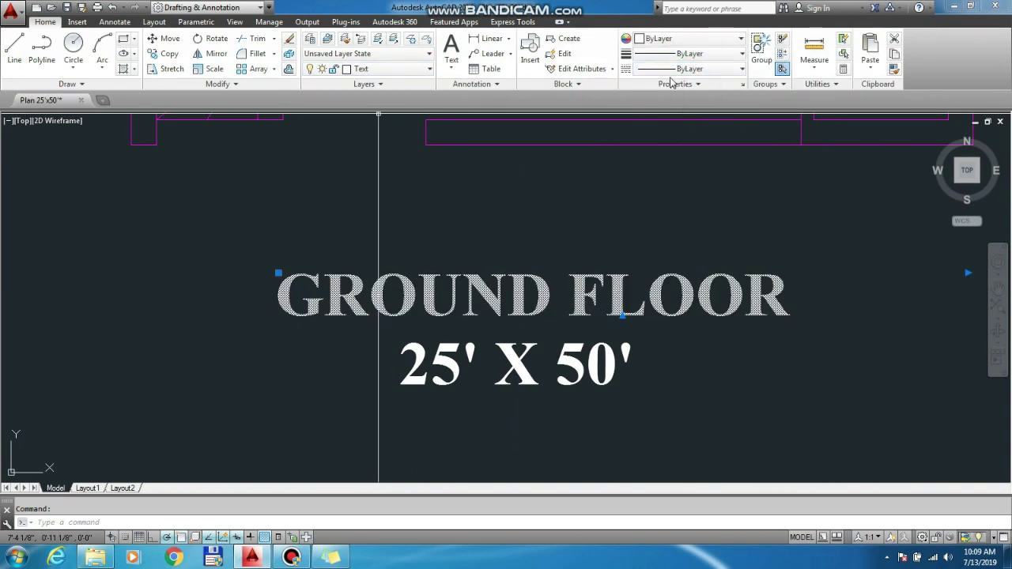
{"action": "scroll", "coordinate": [462, 332], "scroll_direction": "down", "scroll_amount": 4}
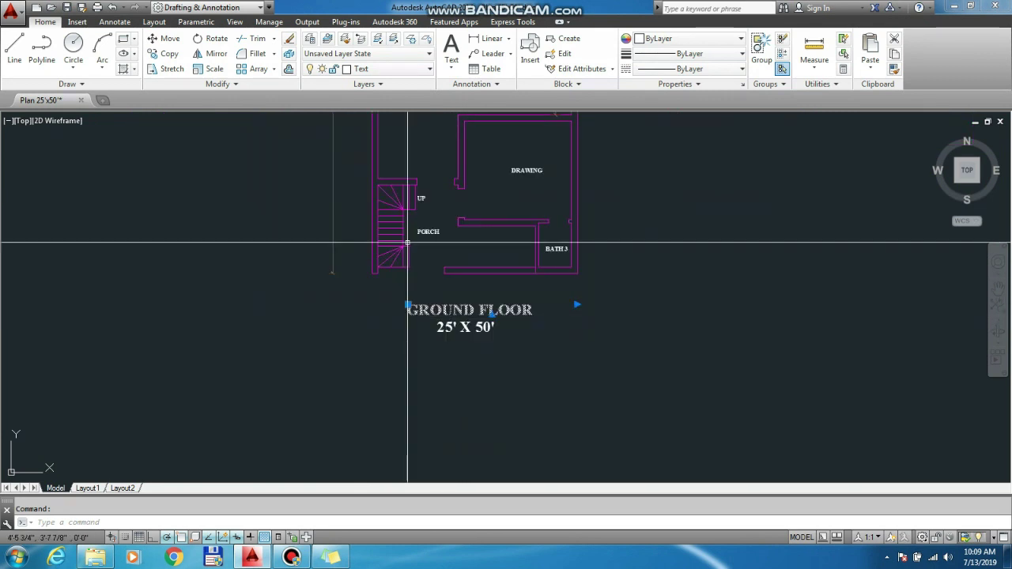
{"action": "scroll", "coordinate": [400, 243], "scroll_direction": "up", "scroll_amount": 2}
{"action": "scroll", "coordinate": [399, 243], "scroll_direction": "up", "scroll_amount": 2}
Step: Check the porch stair line and keep the current colour at ByLayer
{"action": "left_click", "coordinate": [414, 270]}
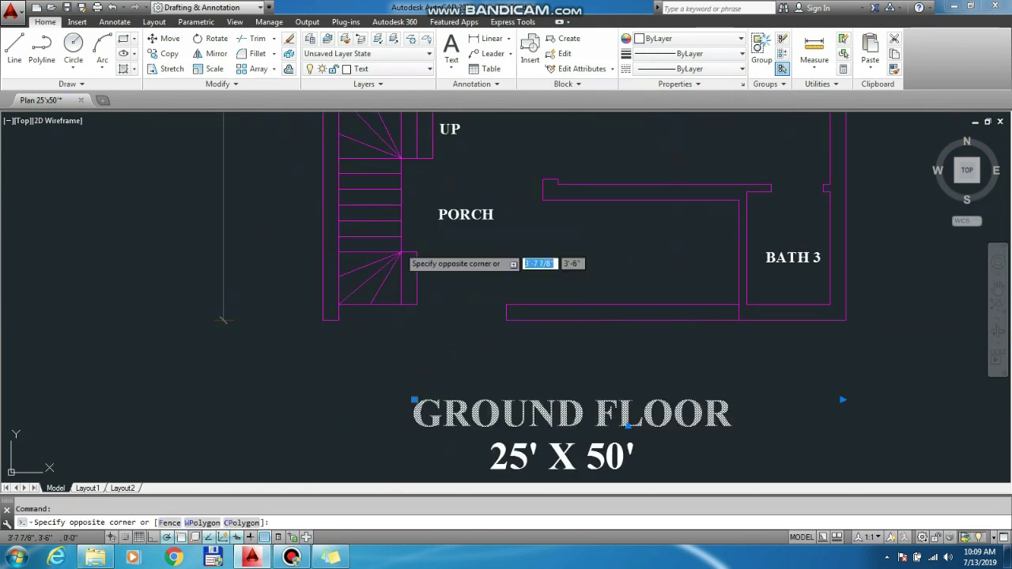
{"action": "left_click", "coordinate": [417, 267]}
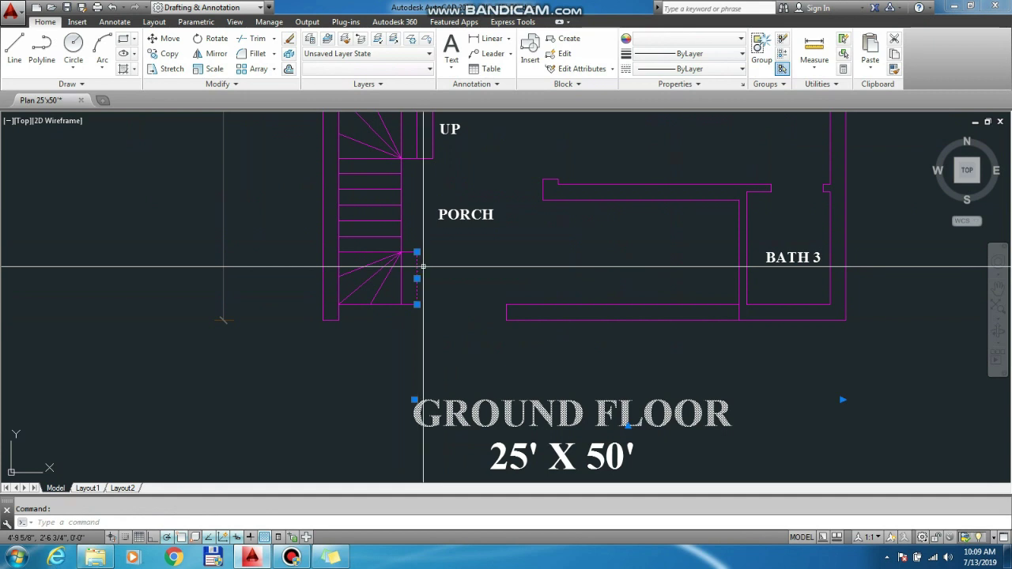
{"action": "key", "text": "Escape"}
{"action": "left_click", "coordinate": [692, 38]}
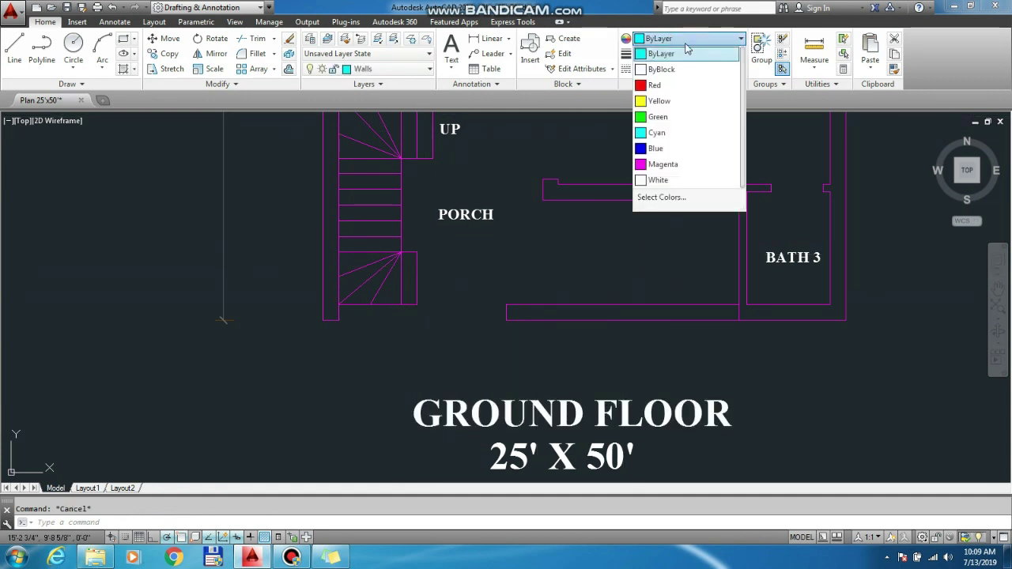
{"action": "left_click", "coordinate": [682, 39]}
{"action": "scroll", "coordinate": [588, 212], "scroll_direction": "down", "scroll_amount": 5}
{"action": "scroll", "coordinate": [509, 242], "scroll_direction": "down", "scroll_amount": 1}
{"action": "scroll", "coordinate": [550, 294], "scroll_direction": "up", "scroll_amount": 1}
{"action": "scroll", "coordinate": [546, 316], "scroll_direction": "up", "scroll_amount": 2}
{"action": "scroll", "coordinate": [530, 332], "scroll_direction": "up", "scroll_amount": 2}
{"action": "scroll", "coordinate": [549, 333], "scroll_direction": "down", "scroll_amount": 5}
{"action": "scroll", "coordinate": [550, 323], "scroll_direction": "down", "scroll_amount": 1}
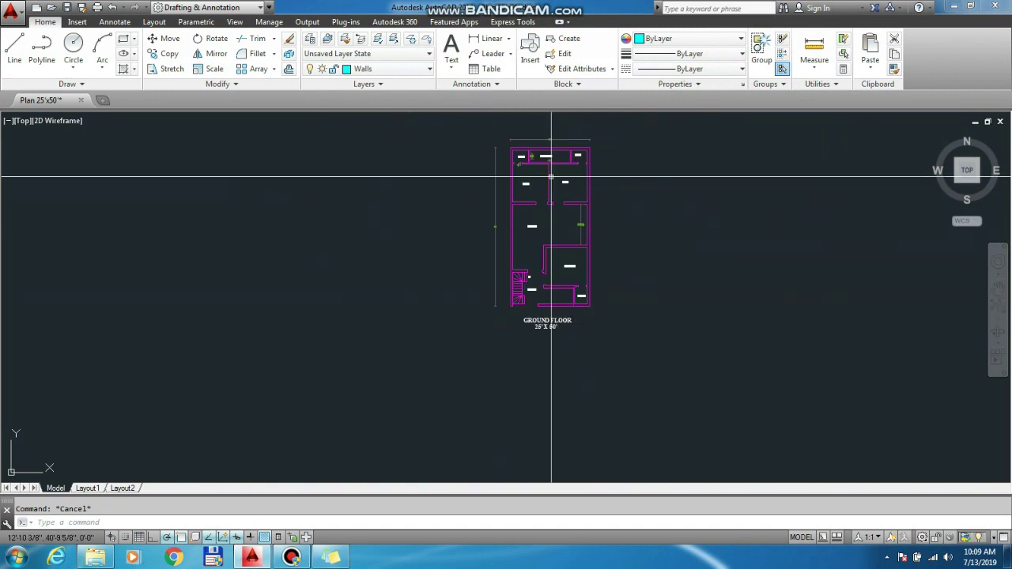
{"action": "scroll", "coordinate": [538, 169], "scroll_direction": "up", "scroll_amount": 3}
{"action": "scroll", "coordinate": [481, 208], "scroll_direction": "up", "scroll_amount": 3}
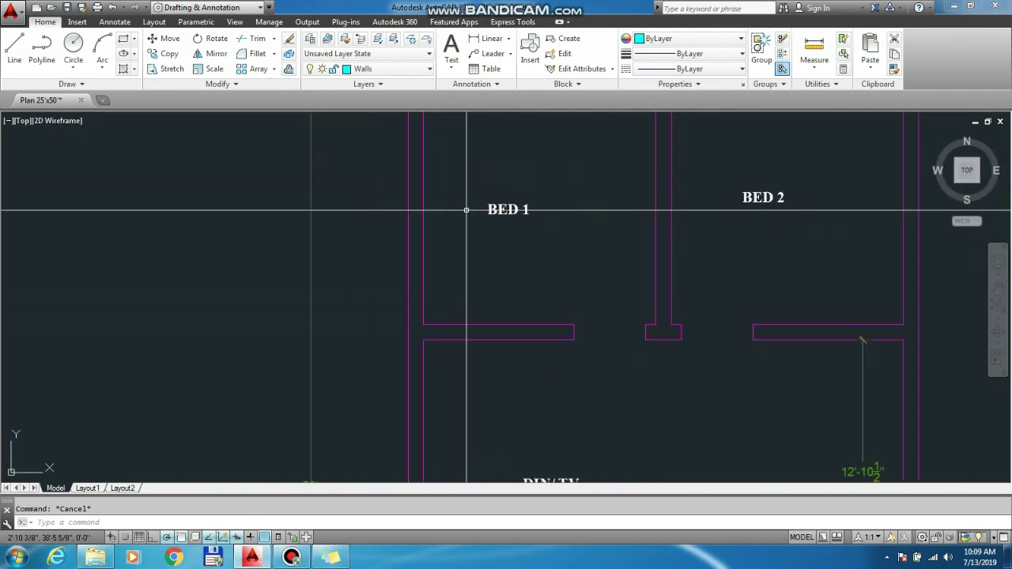
Step: Switch the Text layer's lightbulb off, hiding every room label and the title
{"action": "left_click", "coordinate": [418, 68]}
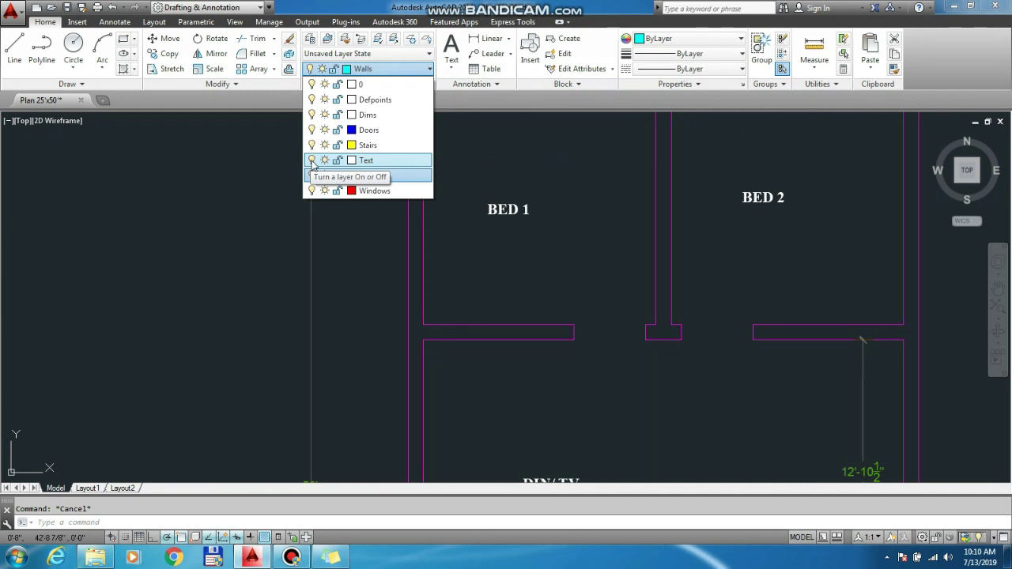
{"action": "left_click", "coordinate": [312, 161]}
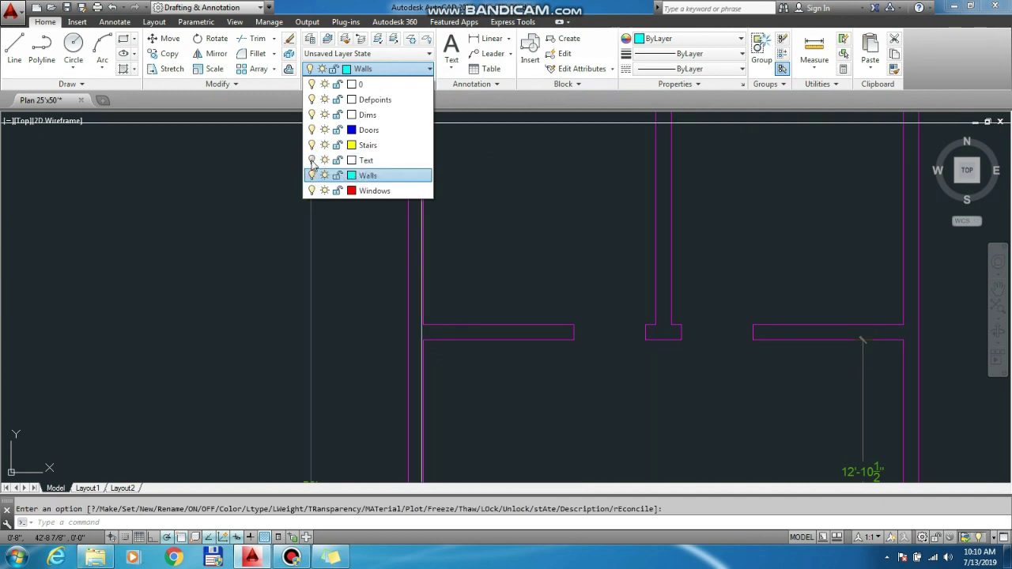
{"action": "scroll", "coordinate": [497, 245], "scroll_direction": "down", "scroll_amount": 3}
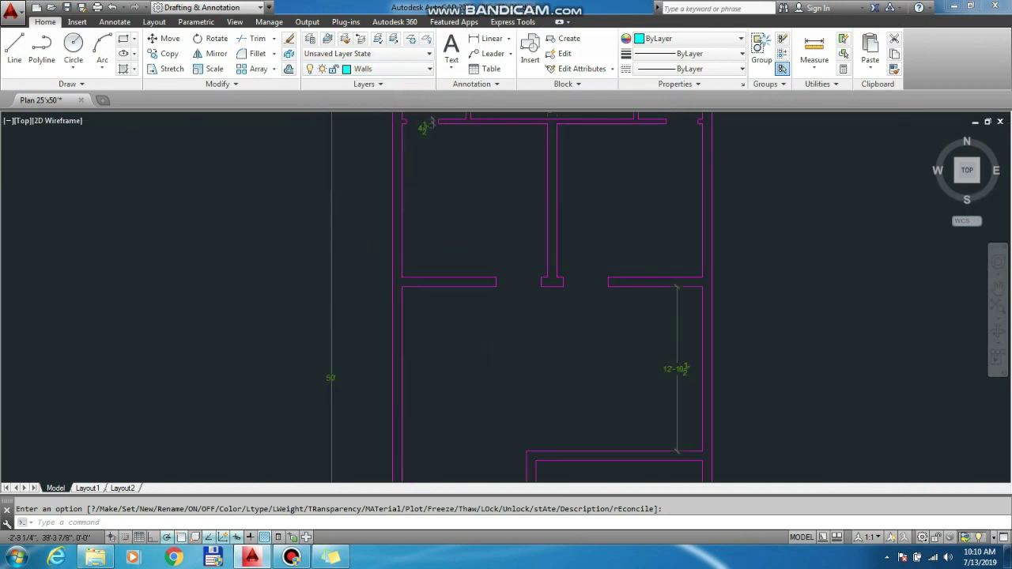
{"action": "scroll", "coordinate": [379, 198], "scroll_direction": "down", "scroll_amount": 3}
{"action": "scroll", "coordinate": [335, 174], "scroll_direction": "up", "scroll_amount": 2}
{"action": "scroll", "coordinate": [343, 174], "scroll_direction": "up", "scroll_amount": 3}
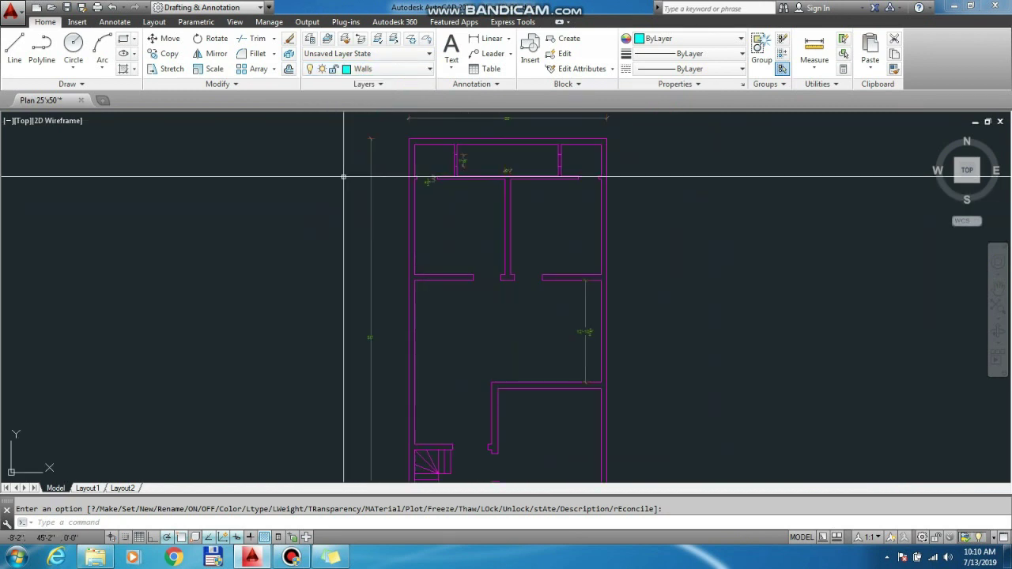
{"action": "scroll", "coordinate": [390, 177], "scroll_direction": "up", "scroll_amount": 4}
{"action": "scroll", "coordinate": [378, 176], "scroll_direction": "down", "scroll_amount": 1}
{"action": "scroll", "coordinate": [370, 181], "scroll_direction": "down", "scroll_amount": 3}
{"action": "scroll", "coordinate": [372, 197], "scroll_direction": "down", "scroll_amount": 2}
{"action": "scroll", "coordinate": [585, 146], "scroll_direction": "down", "scroll_amount": 2}
{"action": "scroll", "coordinate": [481, 215], "scroll_direction": "up", "scroll_amount": 4}
{"action": "scroll", "coordinate": [553, 233], "scroll_direction": "up", "scroll_amount": 2}
{"action": "scroll", "coordinate": [563, 239], "scroll_direction": "down", "scroll_amount": 1}
{"action": "scroll", "coordinate": [598, 262], "scroll_direction": "down", "scroll_amount": 2}
{"action": "scroll", "coordinate": [610, 271], "scroll_direction": "up", "scroll_amount": 4}
Step: Put the 4½", 1'-6" and 9" dimensions onto the Dims layer
{"action": "left_click", "coordinate": [628, 442]}
{"action": "left_click", "coordinate": [599, 226]}
{"action": "scroll", "coordinate": [665, 316], "scroll_direction": "down", "scroll_amount": 5}
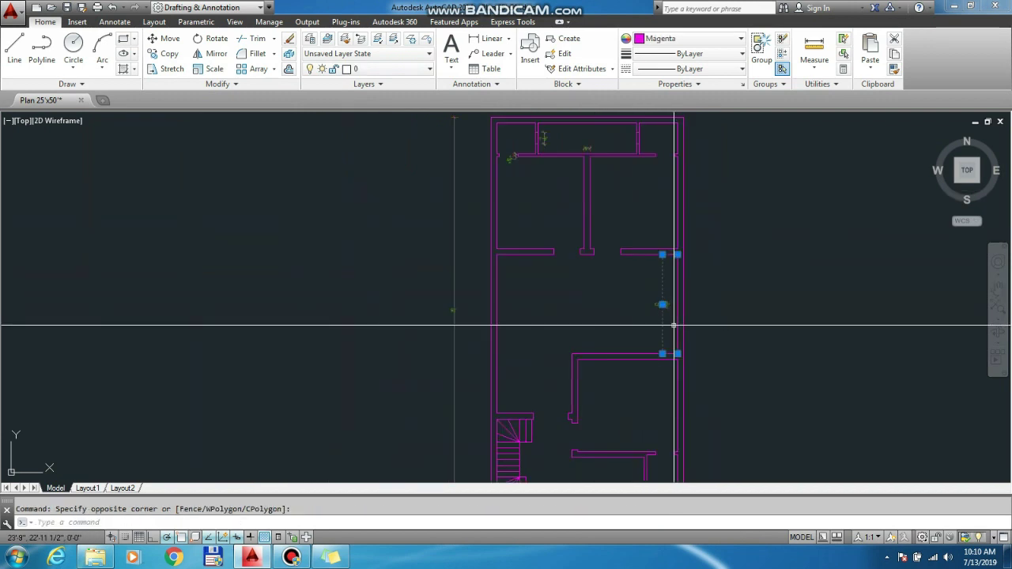
{"action": "scroll", "coordinate": [501, 234], "scroll_direction": "up", "scroll_amount": 4}
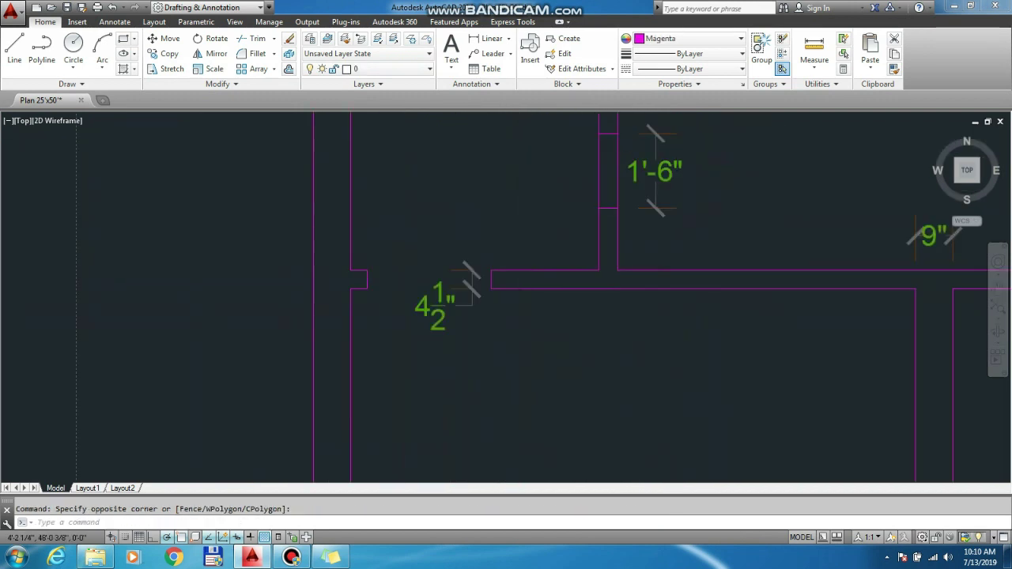
{"action": "scroll", "coordinate": [451, 371], "scroll_direction": "up", "scroll_amount": 1}
{"action": "scroll", "coordinate": [362, 333], "scroll_direction": "down", "scroll_amount": 1}
{"action": "scroll", "coordinate": [583, 237], "scroll_direction": "down", "scroll_amount": 2}
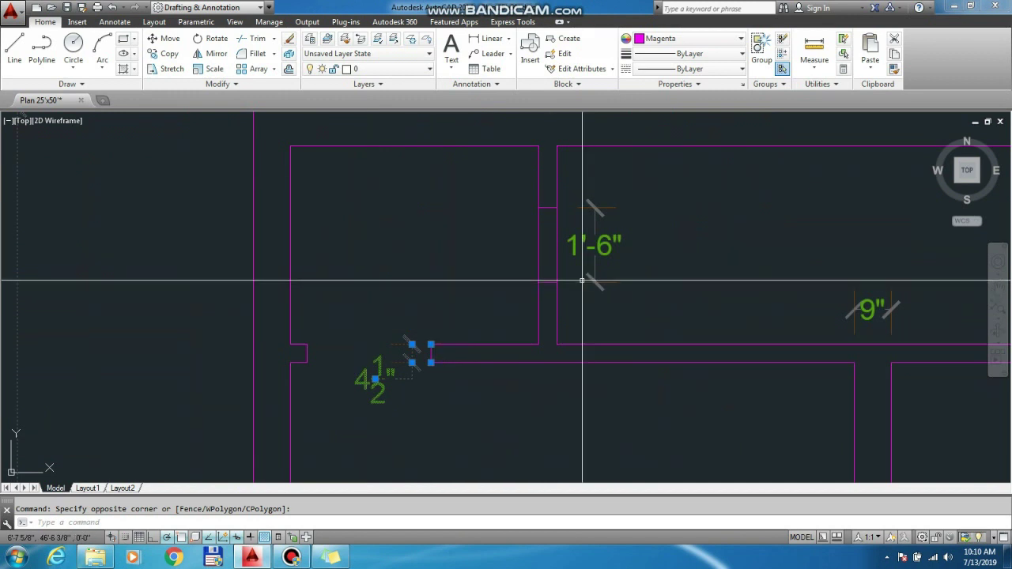
{"action": "left_click", "coordinate": [582, 209]}
{"action": "left_click", "coordinate": [902, 372]}
{"action": "left_click", "coordinate": [822, 293]}
{"action": "scroll", "coordinate": [507, 253], "scroll_direction": "down", "scroll_amount": 5}
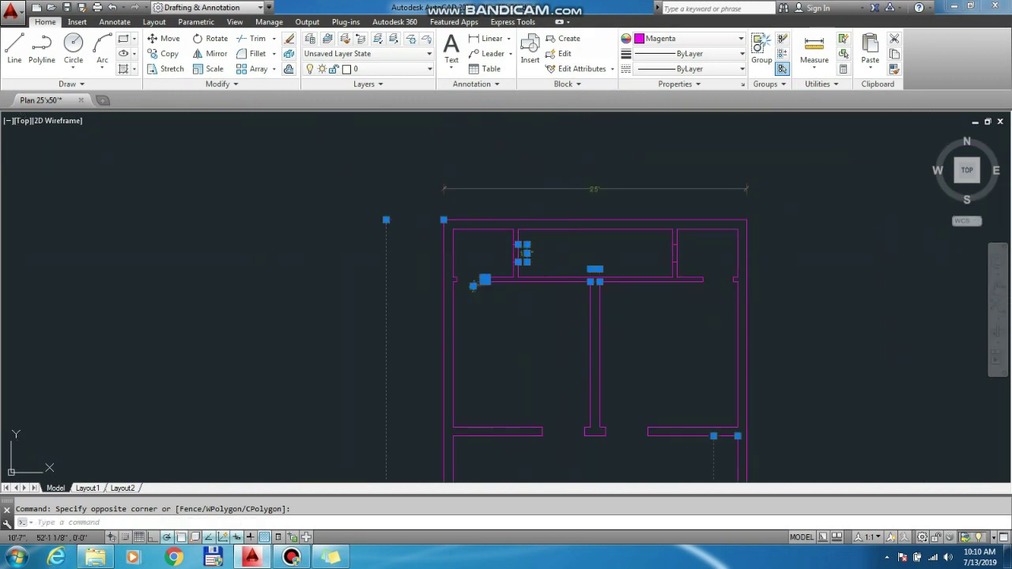
{"action": "left_click", "coordinate": [400, 72]}
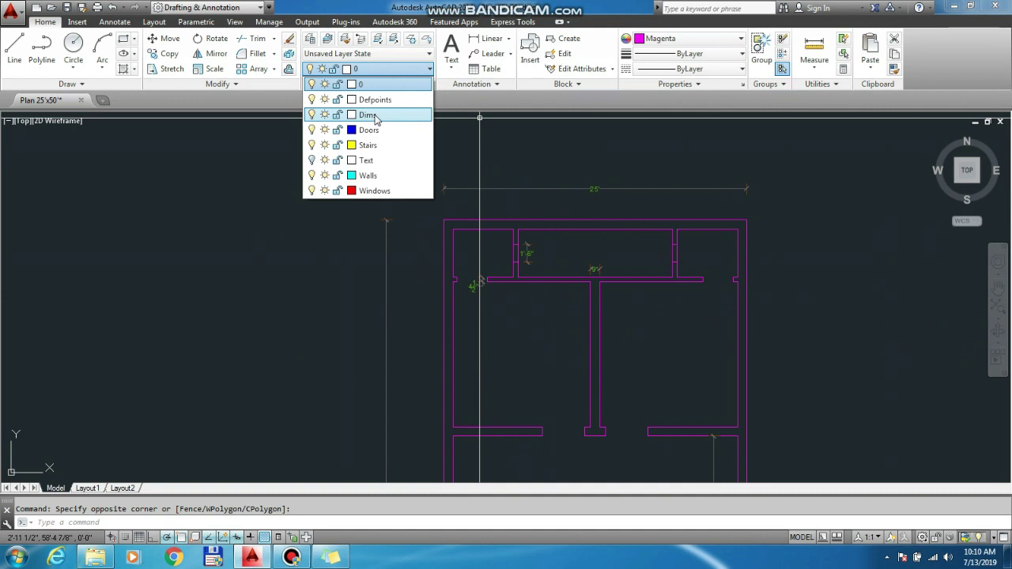
{"action": "left_click", "coordinate": [370, 115]}
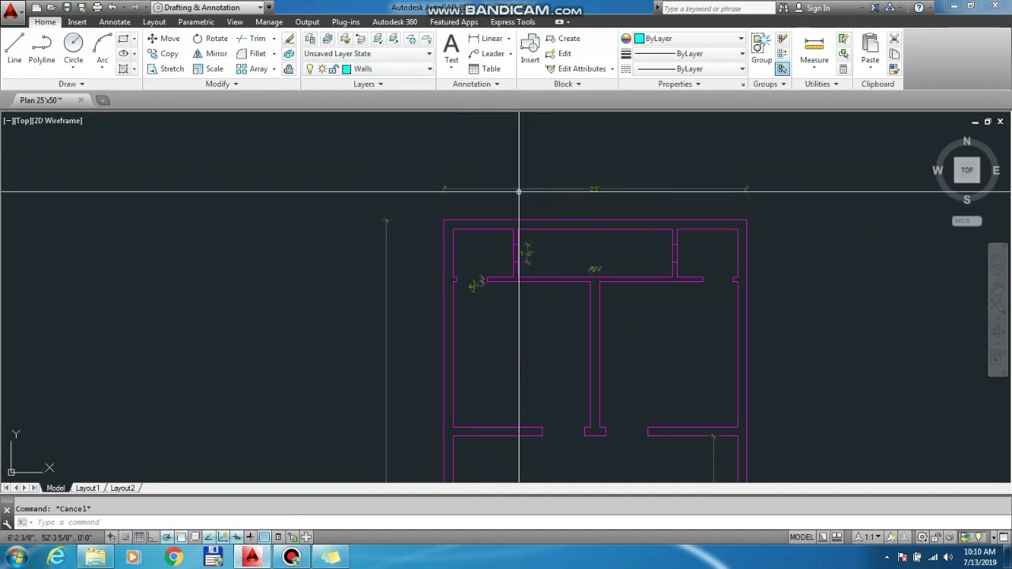
{"action": "left_click", "coordinate": [385, 73]}
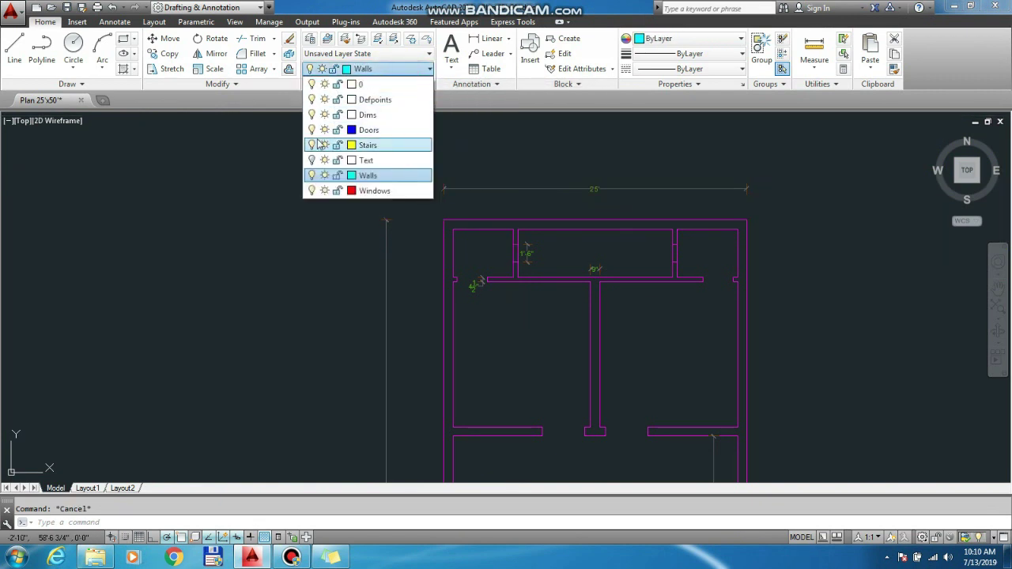
Step: Turn off the Dims layer
{"action": "left_click", "coordinate": [311, 116]}
{"action": "left_click", "coordinate": [293, 259]}
{"action": "scroll", "coordinate": [444, 182], "scroll_direction": "down", "scroll_amount": 2}
{"action": "scroll", "coordinate": [444, 166], "scroll_direction": "down", "scroll_amount": 4}
{"action": "scroll", "coordinate": [436, 372], "scroll_direction": "up", "scroll_amount": 3}
{"action": "scroll", "coordinate": [432, 420], "scroll_direction": "up", "scroll_amount": 4}
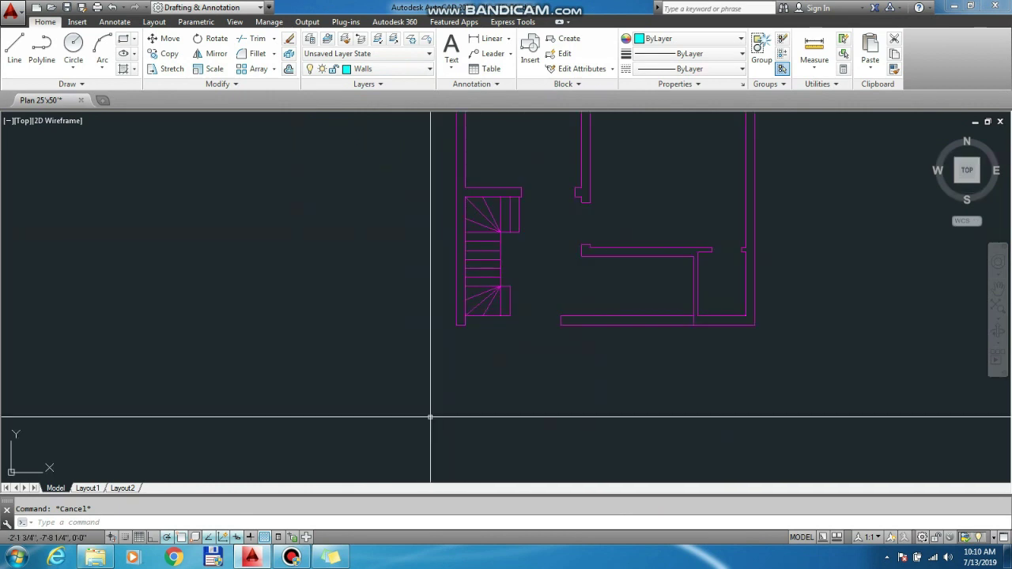
{"action": "scroll", "coordinate": [545, 328], "scroll_direction": "up", "scroll_amount": 1}
{"action": "scroll", "coordinate": [522, 269], "scroll_direction": "up", "scroll_amount": 2}
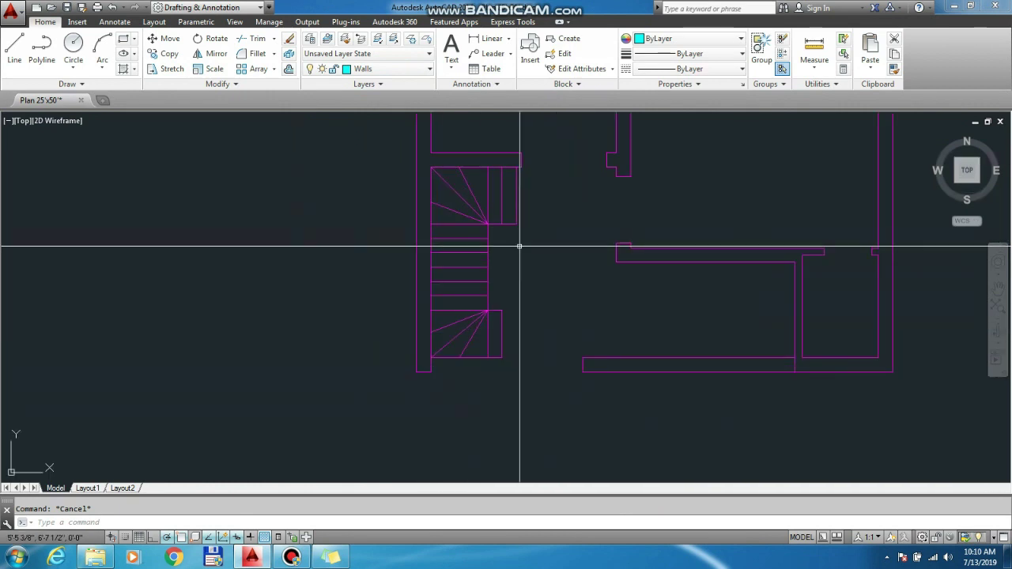
Step: Move all staircase lines onto the Stairs layer with colour ByLayer
{"action": "left_click", "coordinate": [528, 385]}
{"action": "left_click", "coordinate": [443, 186]}
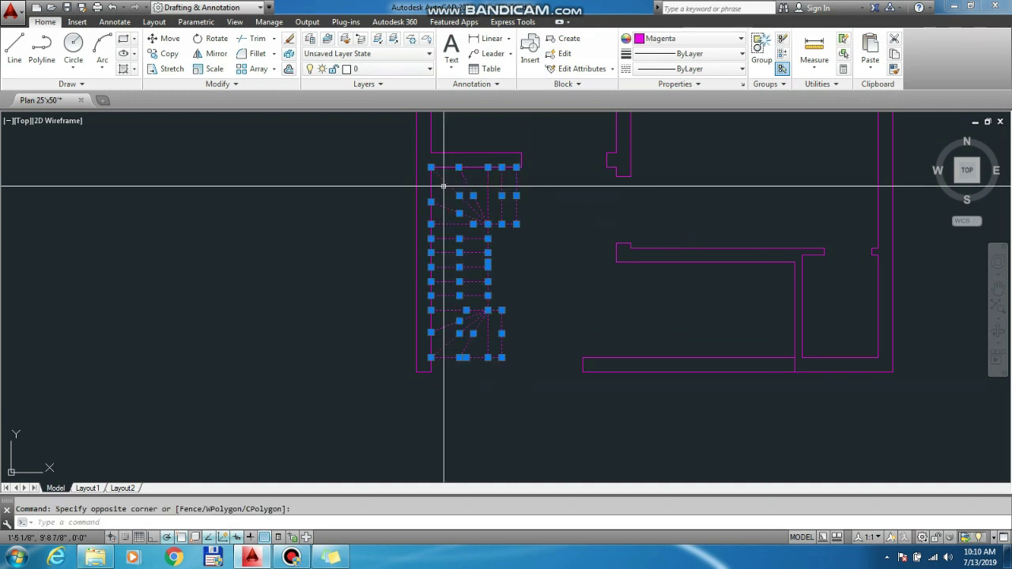
{"action": "left_click", "coordinate": [372, 69]}
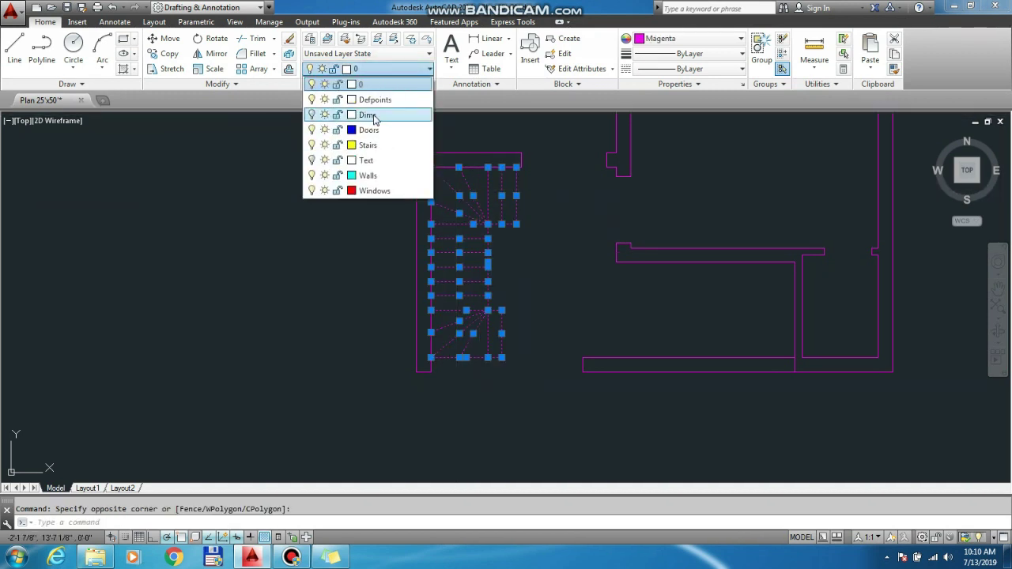
{"action": "left_click", "coordinate": [375, 144]}
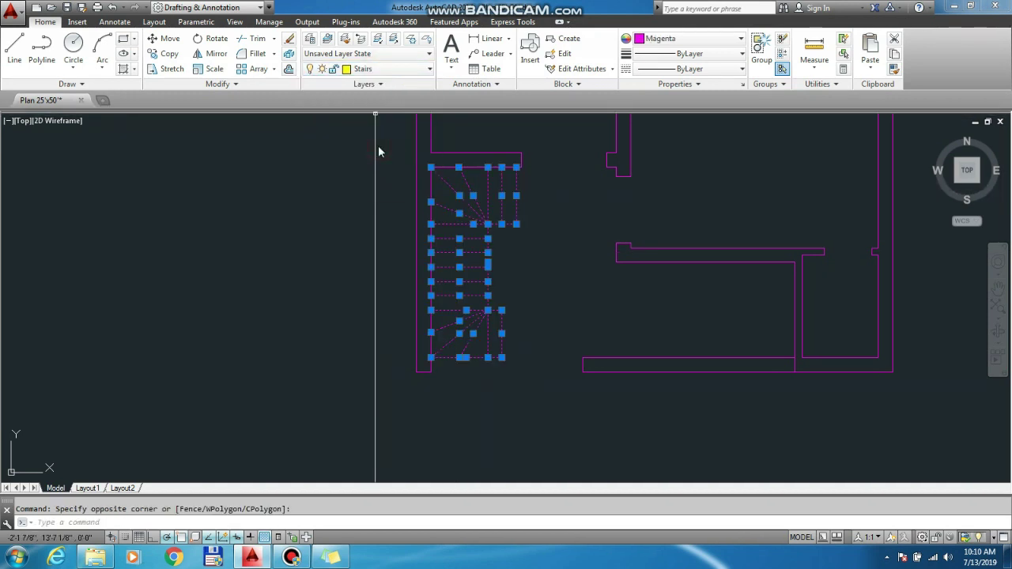
{"action": "left_click", "coordinate": [739, 45]}
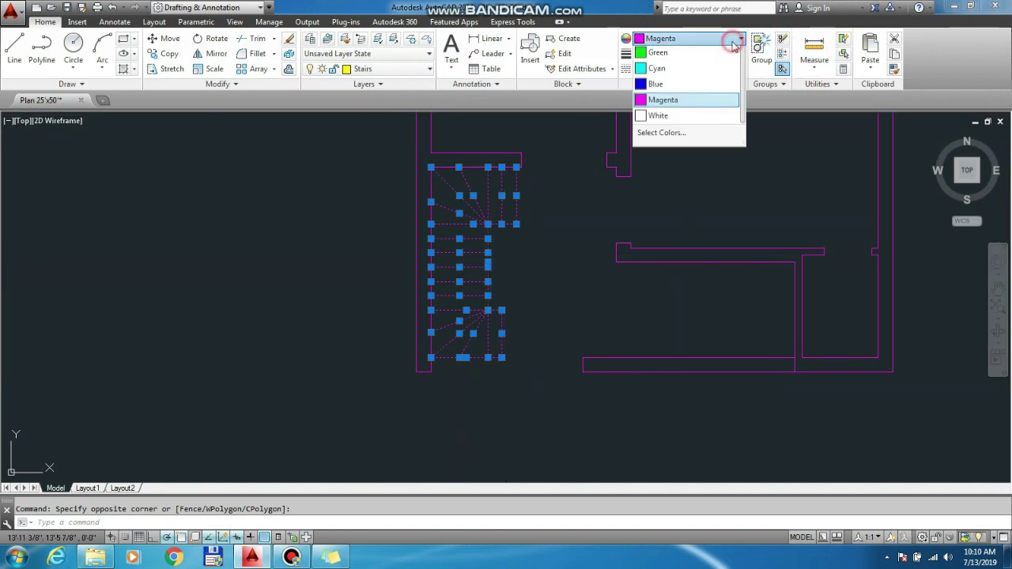
{"action": "left_click", "coordinate": [700, 60]}
{"action": "key", "text": "Escape"}
{"action": "scroll", "coordinate": [446, 296], "scroll_direction": "down", "scroll_amount": 2}
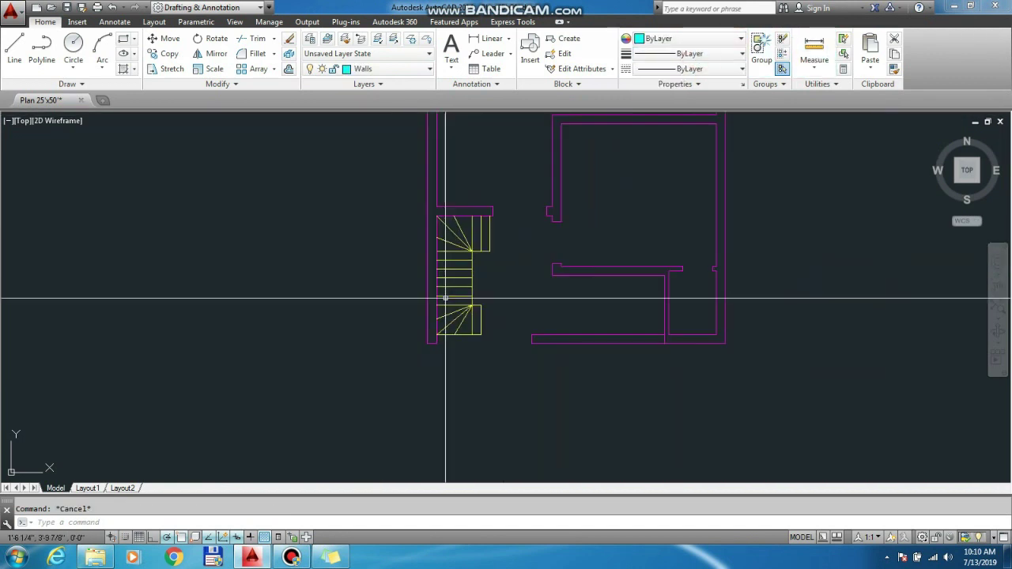
{"action": "left_click", "coordinate": [395, 69]}
Step: Turn off the Stairs layer
{"action": "left_click", "coordinate": [313, 145]}
{"action": "scroll", "coordinate": [350, 341], "scroll_direction": "down", "scroll_amount": 2}
{"action": "scroll", "coordinate": [357, 344], "scroll_direction": "down", "scroll_amount": 2}
{"action": "scroll", "coordinate": [345, 319], "scroll_direction": "down", "scroll_amount": 2}
{"action": "scroll", "coordinate": [345, 320], "scroll_direction": "up", "scroll_amount": 2}
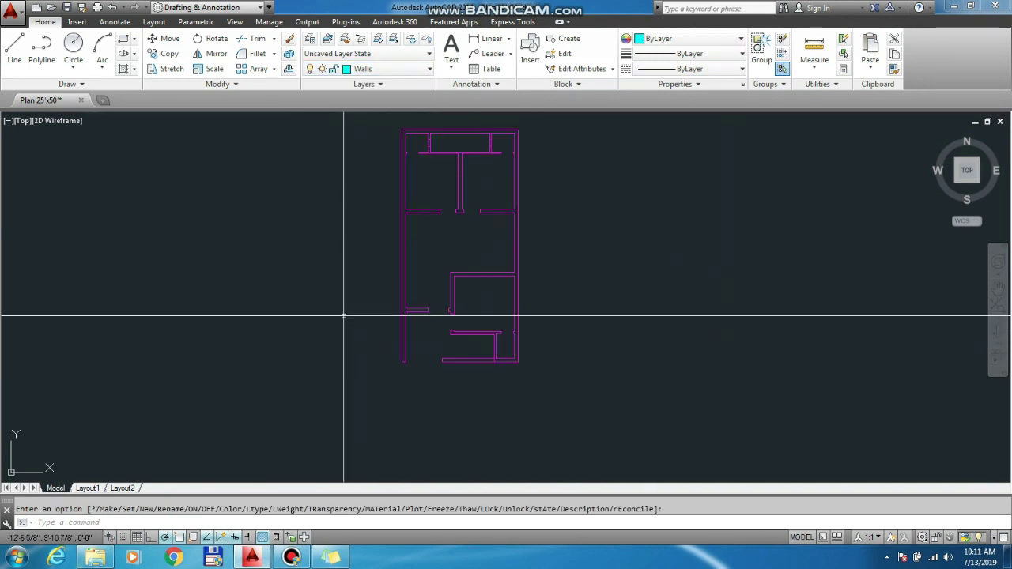
{"action": "scroll", "coordinate": [441, 150], "scroll_direction": "up", "scroll_amount": 3}
{"action": "scroll", "coordinate": [384, 191], "scroll_direction": "up", "scroll_amount": 2}
{"action": "scroll", "coordinate": [429, 301], "scroll_direction": "down", "scroll_amount": 2}
{"action": "scroll", "coordinate": [483, 185], "scroll_direction": "up", "scroll_amount": 3}
{"action": "scroll", "coordinate": [502, 253], "scroll_direction": "up", "scroll_amount": 1}
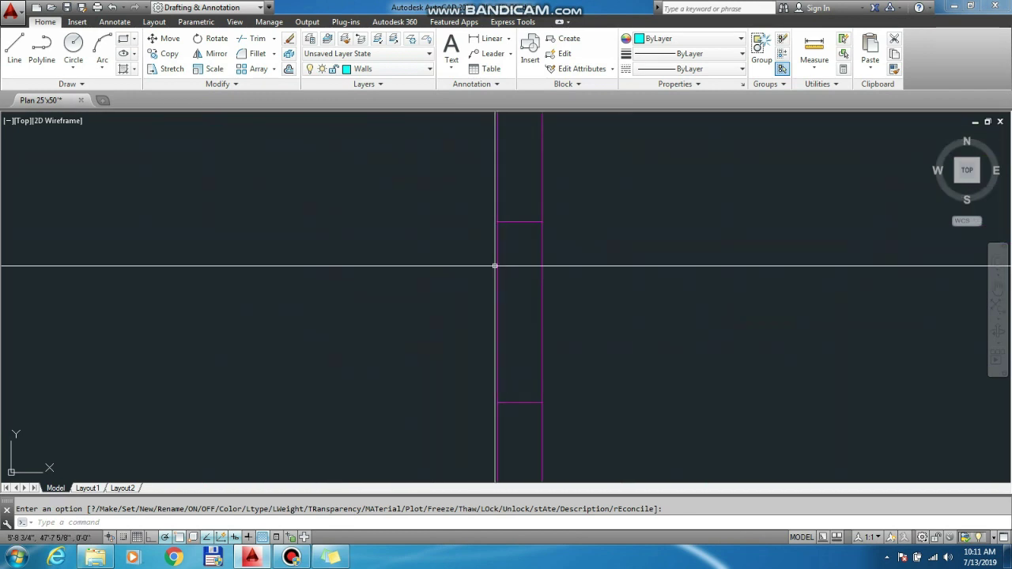
Step: Select the three ventilator lines in the wall gaps and open Layer Properties Manager with LA
{"action": "key", "text": "Escape"}
{"action": "left_click", "coordinate": [496, 264]}
{"action": "scroll", "coordinate": [435, 235], "scroll_direction": "down", "scroll_amount": 2}
{"action": "scroll", "coordinate": [431, 241], "scroll_direction": "down", "scroll_amount": 2}
{"action": "scroll", "coordinate": [326, 269], "scroll_direction": "down", "scroll_amount": 1}
{"action": "scroll", "coordinate": [805, 292], "scroll_direction": "up", "scroll_amount": 2}
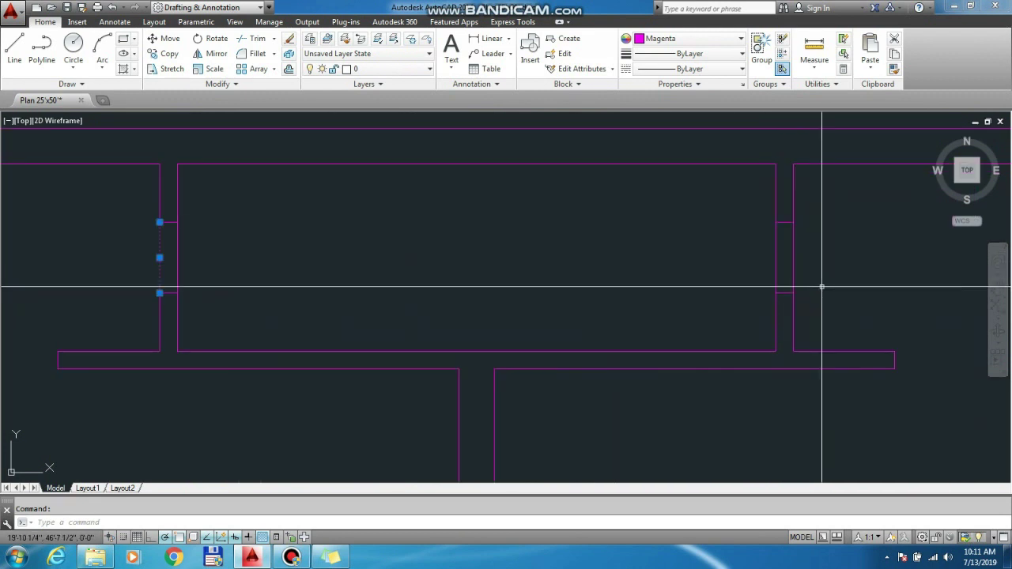
{"action": "left_click", "coordinate": [793, 257]}
{"action": "left_click", "coordinate": [776, 262]}
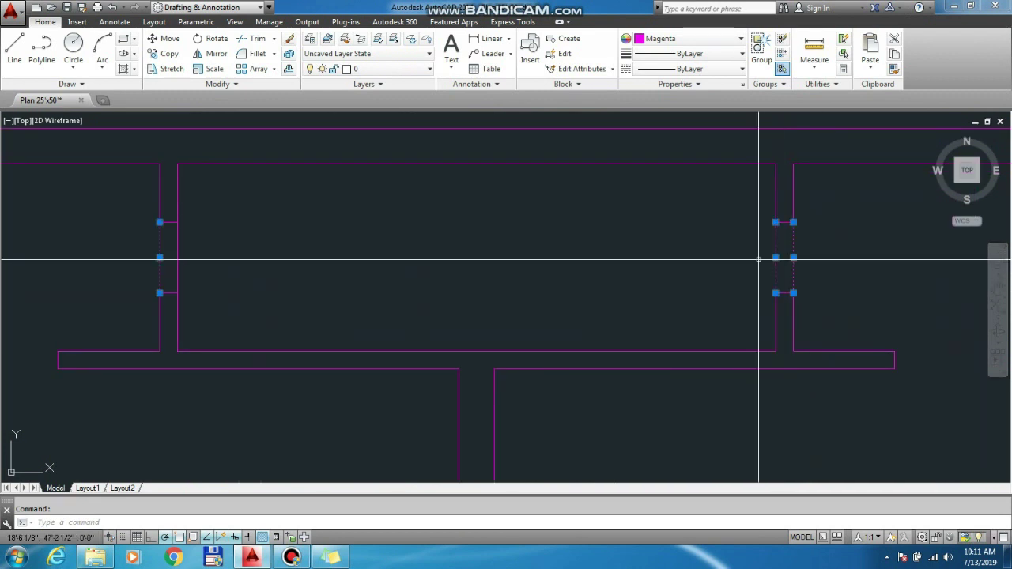
{"action": "scroll", "coordinate": [674, 250], "scroll_direction": "down", "scroll_amount": 2}
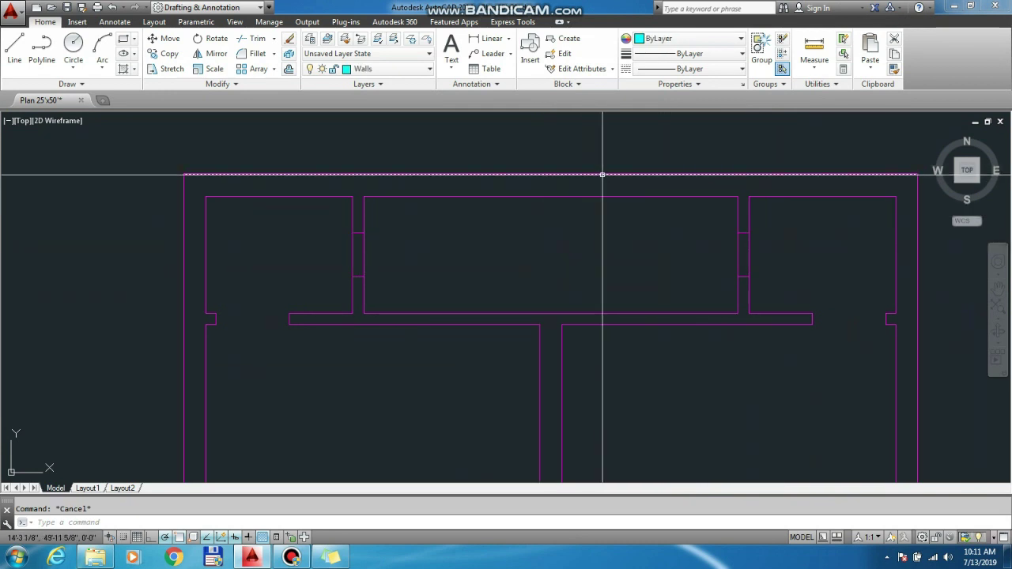
{"action": "type", "text": "la"}
{"action": "key", "text": "Return"}
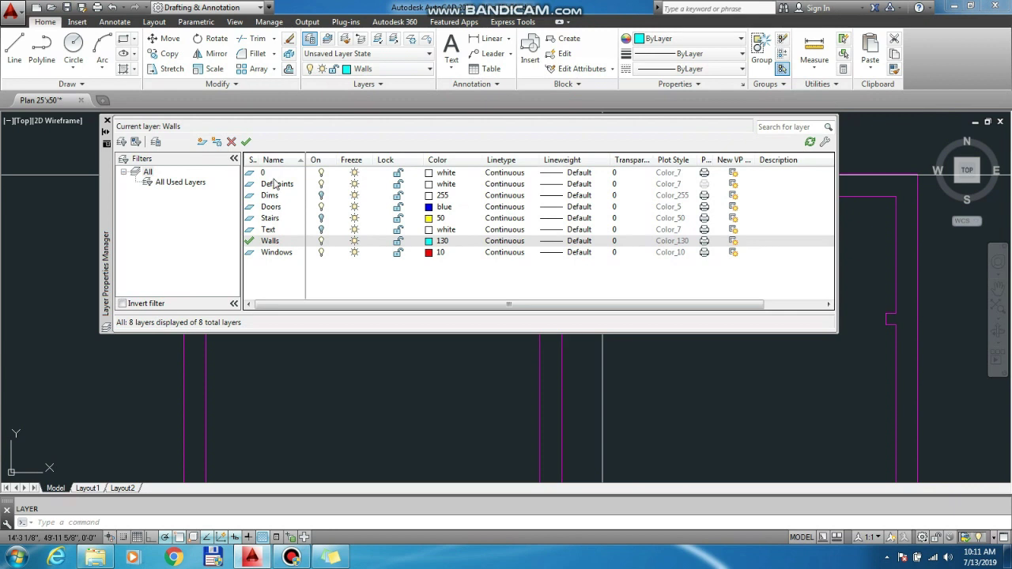
Step: Create a new layer named ven with magenta colour and close the Layer Properties Manager
{"action": "left_click", "coordinate": [202, 143]}
{"action": "type", "text": "ven"}
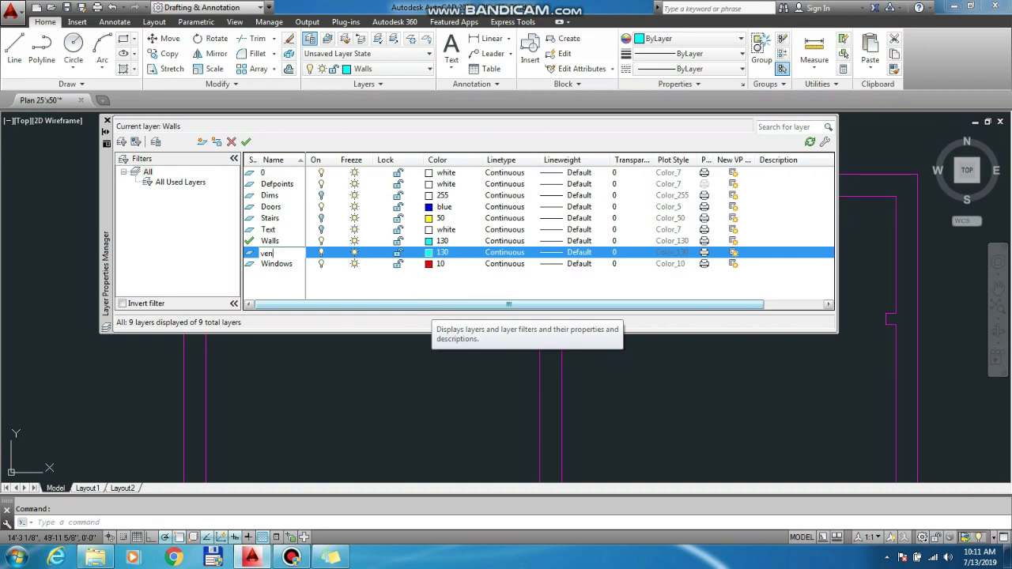
{"action": "left_click", "coordinate": [428, 253]}
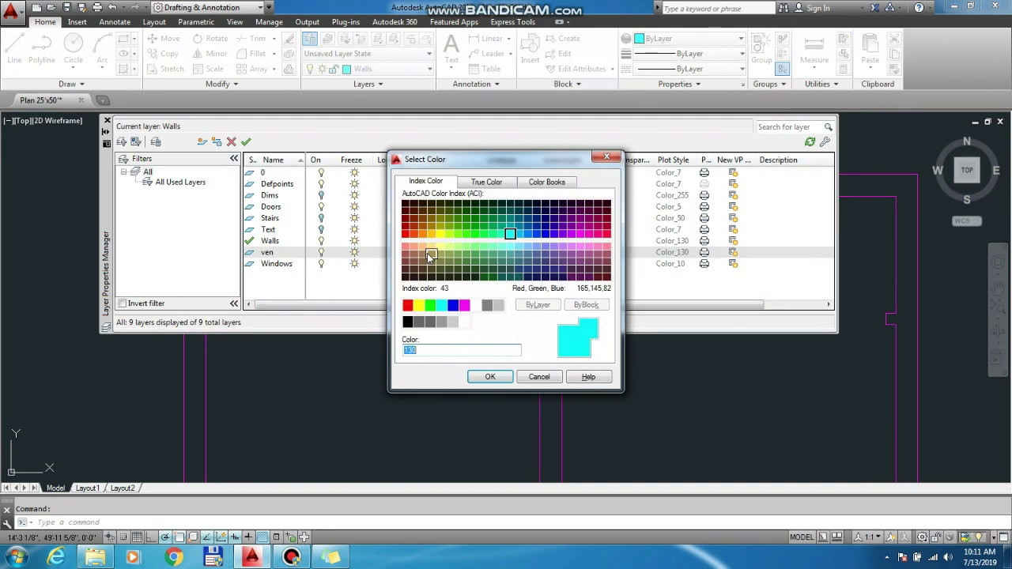
{"action": "left_click", "coordinate": [465, 306]}
{"action": "left_click", "coordinate": [490, 376]}
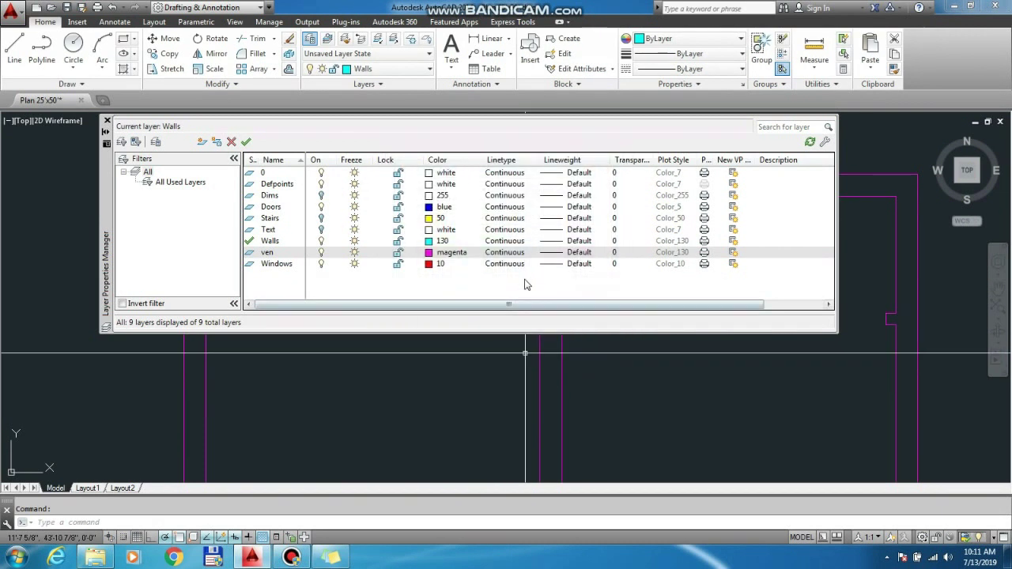
{"action": "left_click", "coordinate": [107, 121]}
Step: Window-select the left ventilator lines and open the layer list
{"action": "left_click", "coordinate": [364, 254]}
{"action": "left_click", "coordinate": [312, 243]}
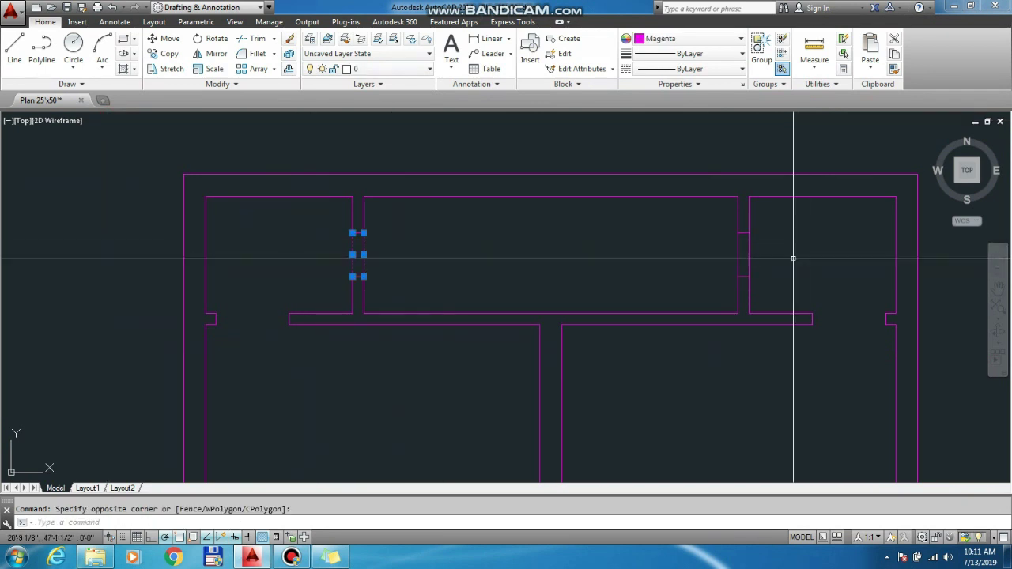
{"action": "left_click", "coordinate": [371, 70]}
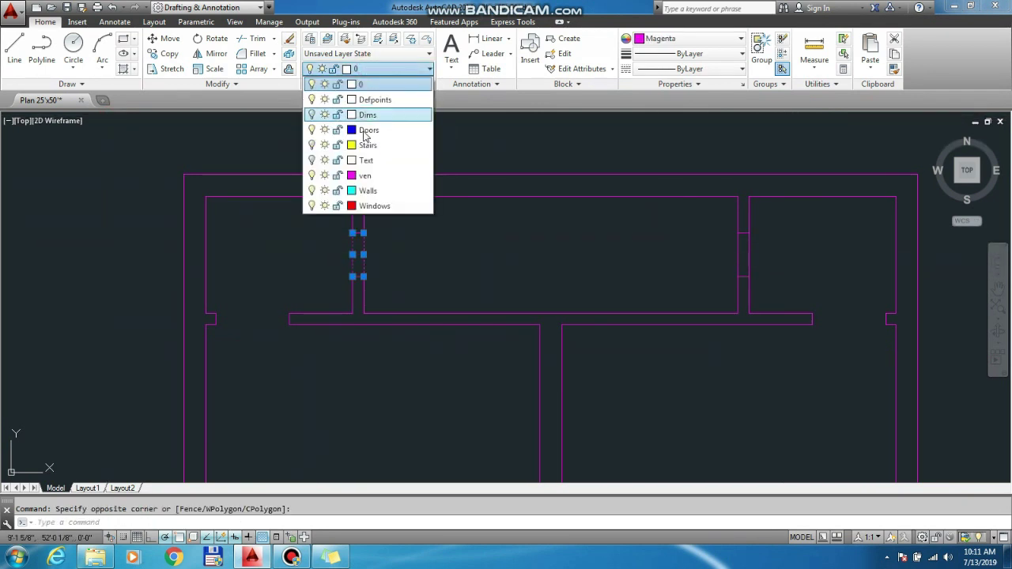
Step: Move the ventilator lines onto the ven layer with colour set to ByLayer
{"action": "left_click", "coordinate": [359, 175]}
{"action": "left_click", "coordinate": [707, 41]}
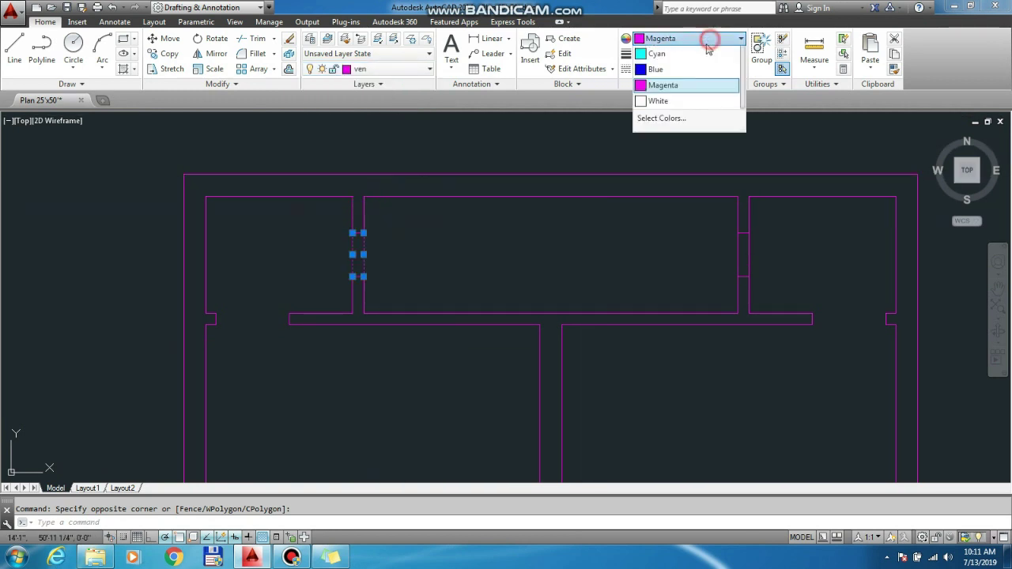
{"action": "left_click", "coordinate": [660, 53]}
{"action": "key", "text": "Escape"}
{"action": "scroll", "coordinate": [362, 198], "scroll_direction": "down", "scroll_amount": 1}
{"action": "scroll", "coordinate": [460, 190], "scroll_direction": "down", "scroll_amount": 1}
{"action": "scroll", "coordinate": [653, 230], "scroll_direction": "up", "scroll_amount": 2}
{"action": "scroll", "coordinate": [600, 174], "scroll_direction": "down", "scroll_amount": 2}
{"action": "scroll", "coordinate": [585, 146], "scroll_direction": "down", "scroll_amount": 2}
{"action": "scroll", "coordinate": [599, 155], "scroll_direction": "down", "scroll_amount": 4}
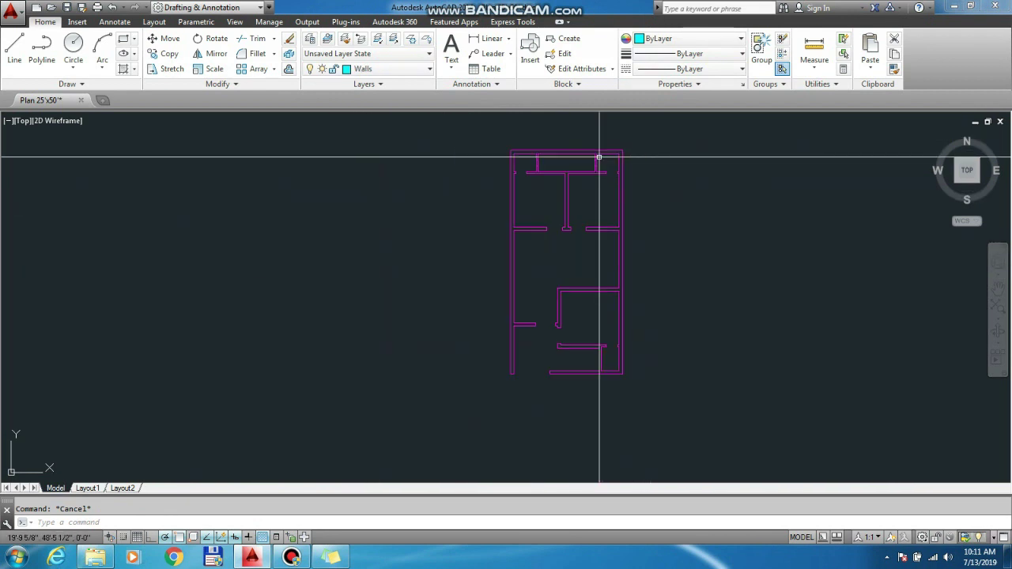
{"action": "scroll", "coordinate": [625, 373], "scroll_direction": "up", "scroll_amount": 2}
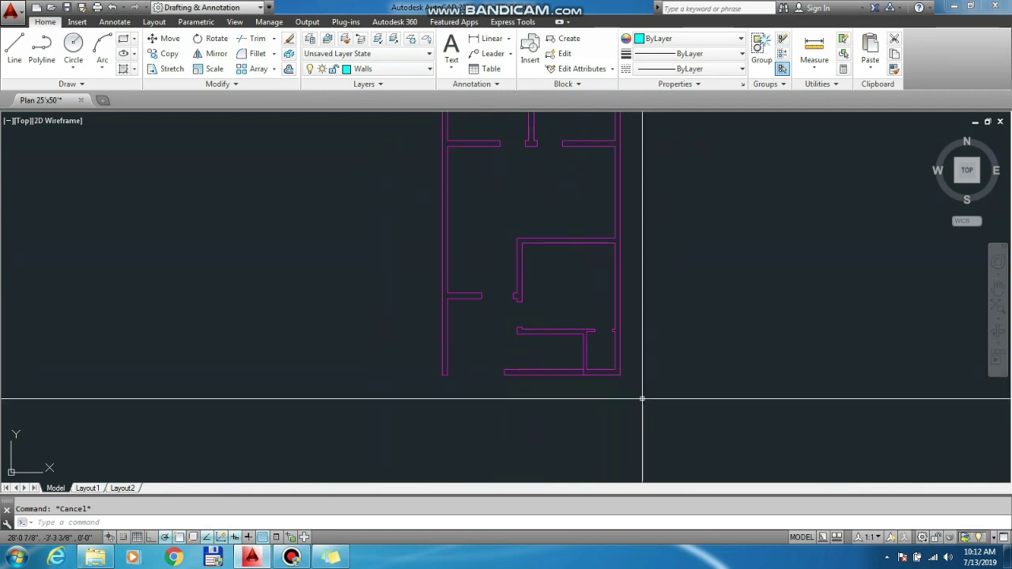
{"action": "scroll", "coordinate": [585, 380], "scroll_direction": "up", "scroll_amount": 1}
{"action": "scroll", "coordinate": [583, 388], "scroll_direction": "down", "scroll_amount": 3}
Step: Put the whole floor plan's walls on the Walls layer with colour ByLayer, showing cyan
{"action": "left_click", "coordinate": [373, 380]}
{"action": "left_click", "coordinate": [368, 69]}
{"action": "left_click", "coordinate": [373, 192]}
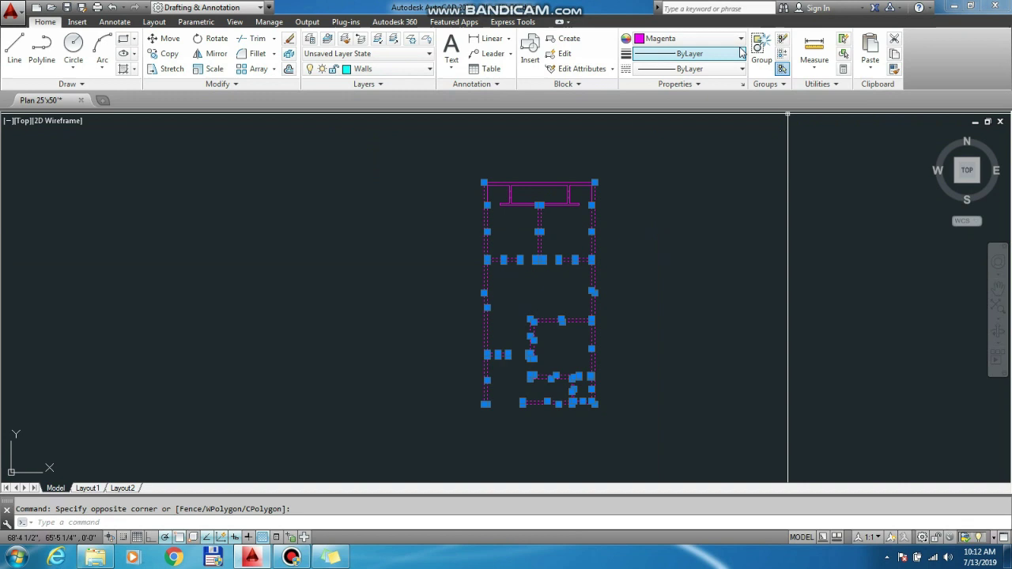
{"action": "left_click", "coordinate": [707, 38]}
{"action": "left_click", "coordinate": [661, 54]}
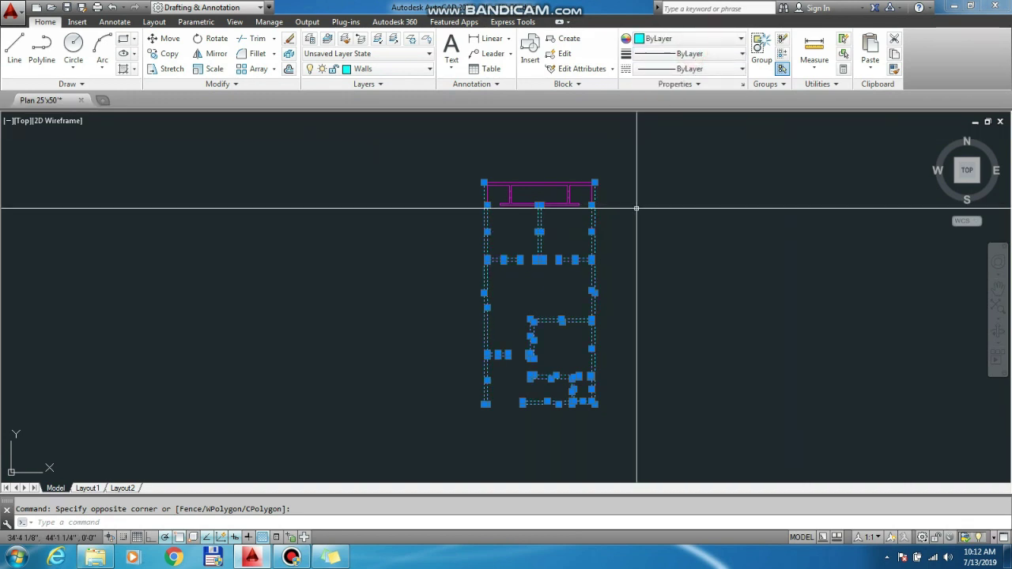
{"action": "key", "text": "Escape"}
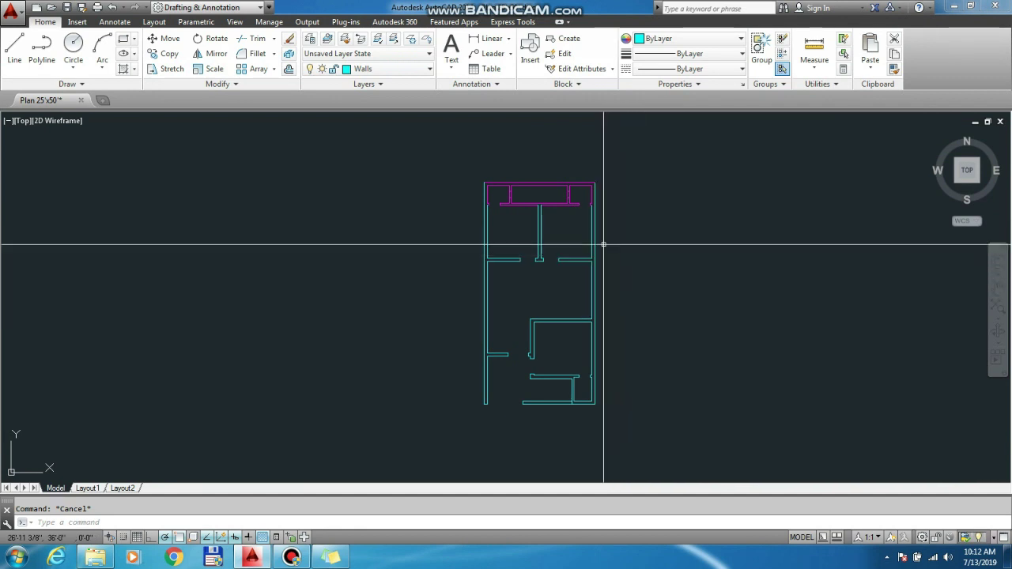
Step: Use MA to copy a cyan wall's properties onto individual magenta wall lines
{"action": "scroll", "coordinate": [574, 171], "scroll_direction": "up", "scroll_amount": 4}
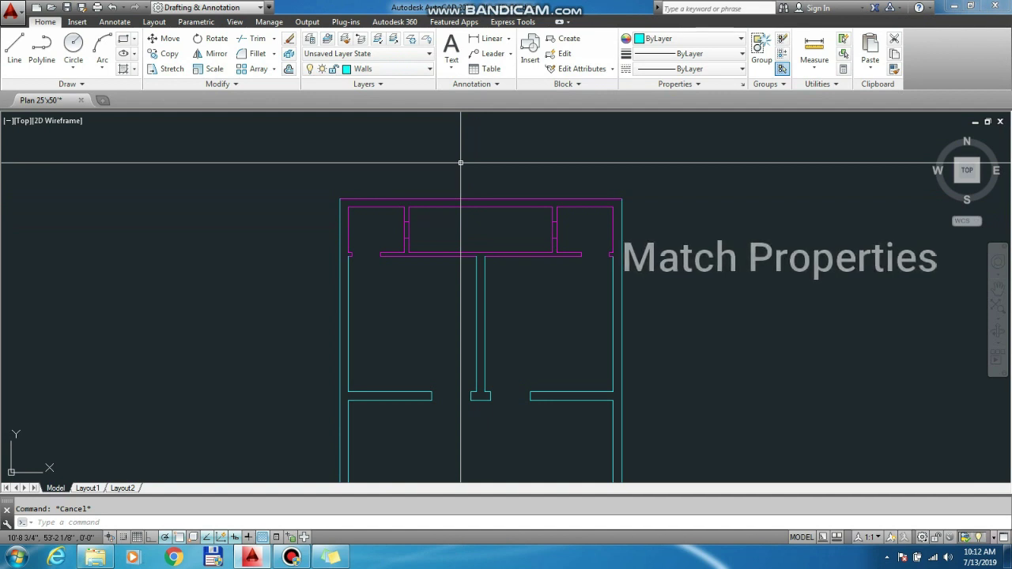
{"action": "type", "text": "MA"}
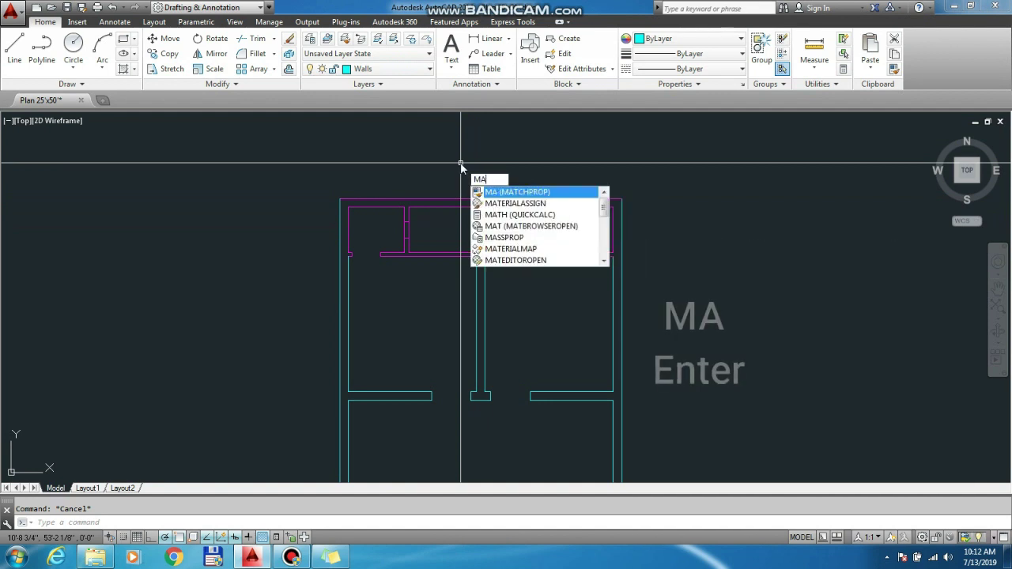
{"action": "key", "text": "Escape"}
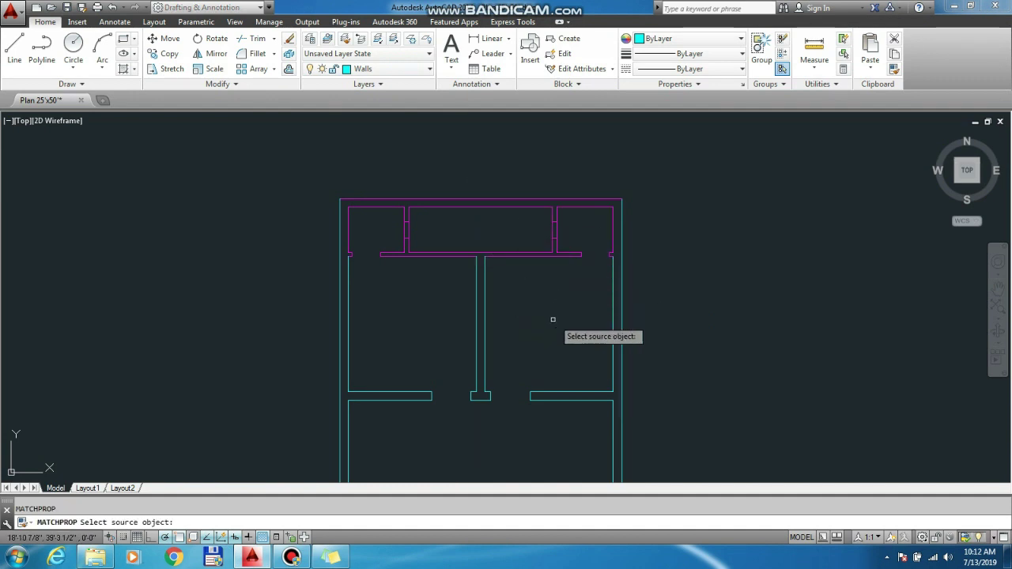
{"action": "left_click", "coordinate": [485, 316]}
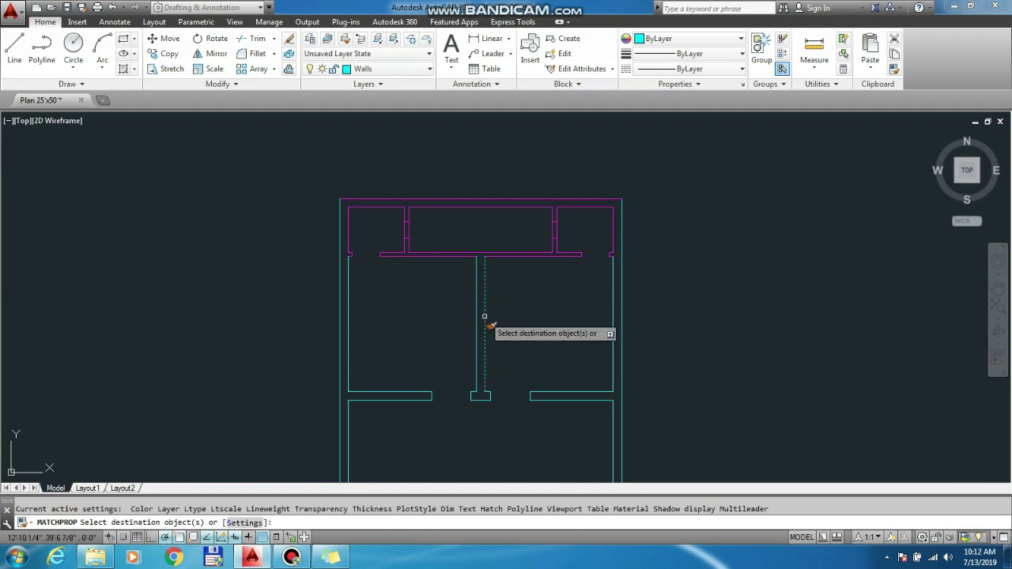
{"action": "left_click", "coordinate": [443, 261]}
{"action": "scroll", "coordinate": [397, 258], "scroll_direction": "up", "scroll_amount": 5}
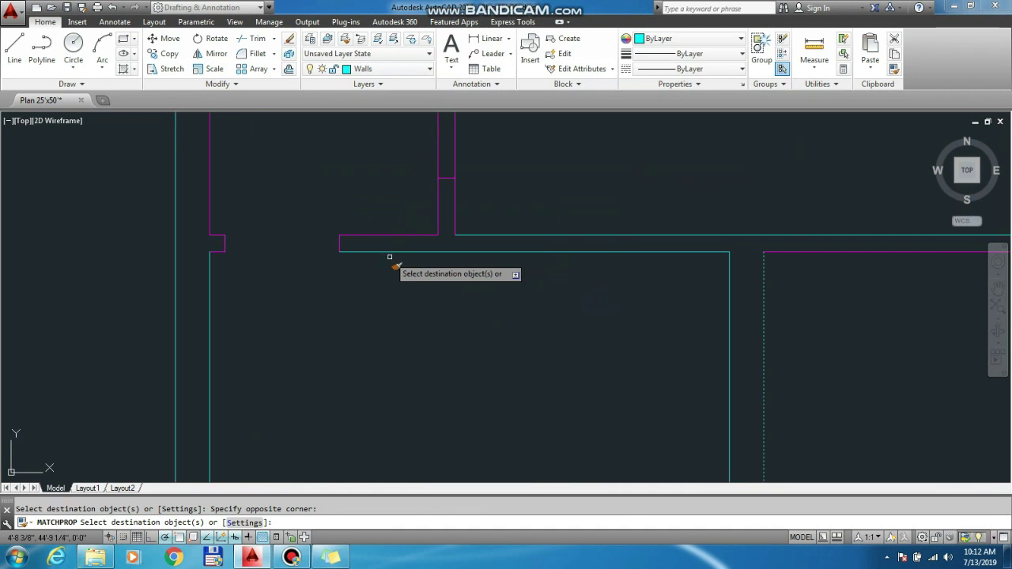
{"action": "left_click", "coordinate": [348, 238]}
{"action": "left_click", "coordinate": [242, 269]}
{"action": "scroll", "coordinate": [232, 336], "scroll_direction": "down", "scroll_amount": 3}
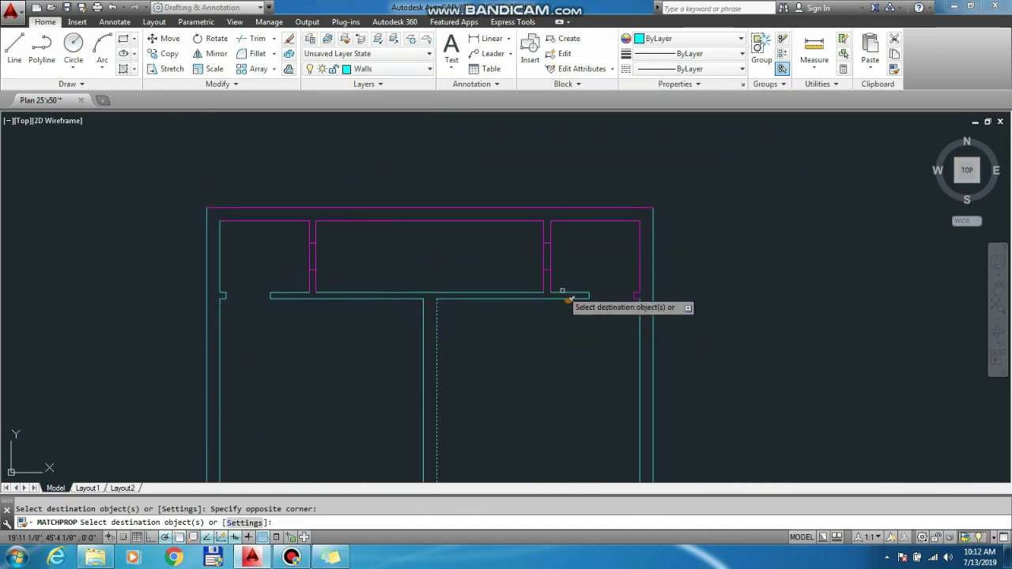
Step: Window-select the top, left-room and right magenta walls so they match the cyan walls
{"action": "left_click", "coordinate": [473, 225]}
{"action": "left_click", "coordinate": [451, 201]}
{"action": "left_click", "coordinate": [261, 198]}
{"action": "left_click", "coordinate": [237, 229]}
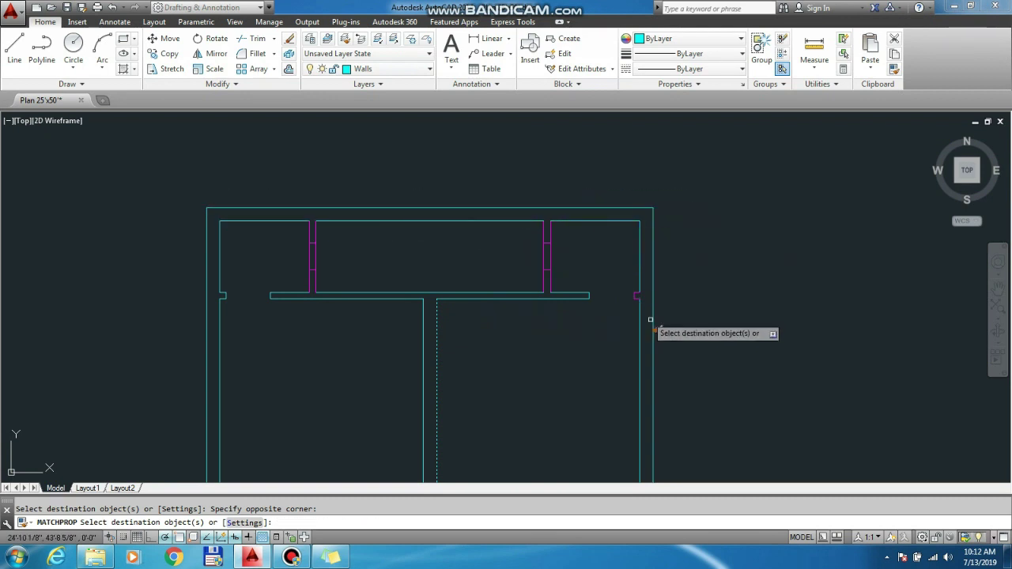
{"action": "left_click", "coordinate": [676, 308]}
{"action": "left_click", "coordinate": [642, 286]}
{"action": "scroll", "coordinate": [557, 287], "scroll_direction": "up", "scroll_amount": 4}
{"action": "left_click", "coordinate": [582, 301]}
{"action": "left_click", "coordinate": [574, 158]}
{"action": "scroll", "coordinate": [613, 191], "scroll_direction": "down", "scroll_amount": 3}
{"action": "scroll", "coordinate": [423, 260], "scroll_direction": "up", "scroll_amount": 3}
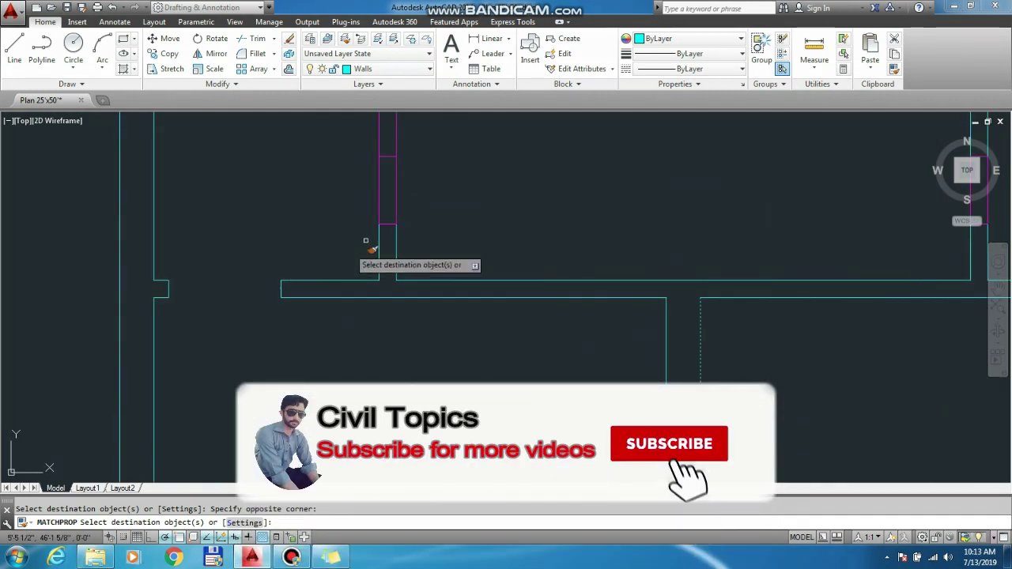
{"action": "scroll", "coordinate": [391, 237], "scroll_direction": "down", "scroll_amount": 3}
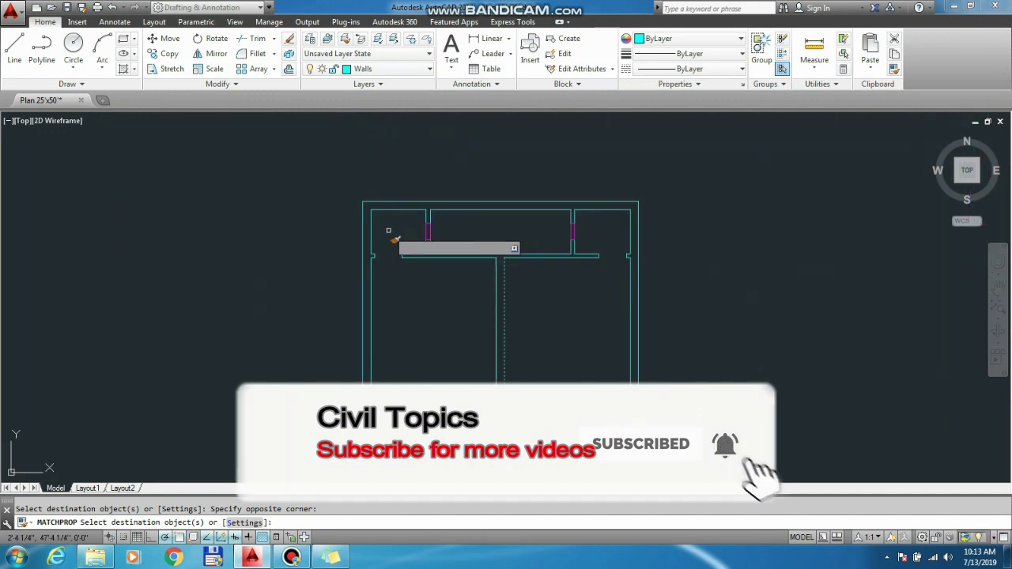
{"action": "scroll", "coordinate": [425, 181], "scroll_direction": "down", "scroll_amount": 4}
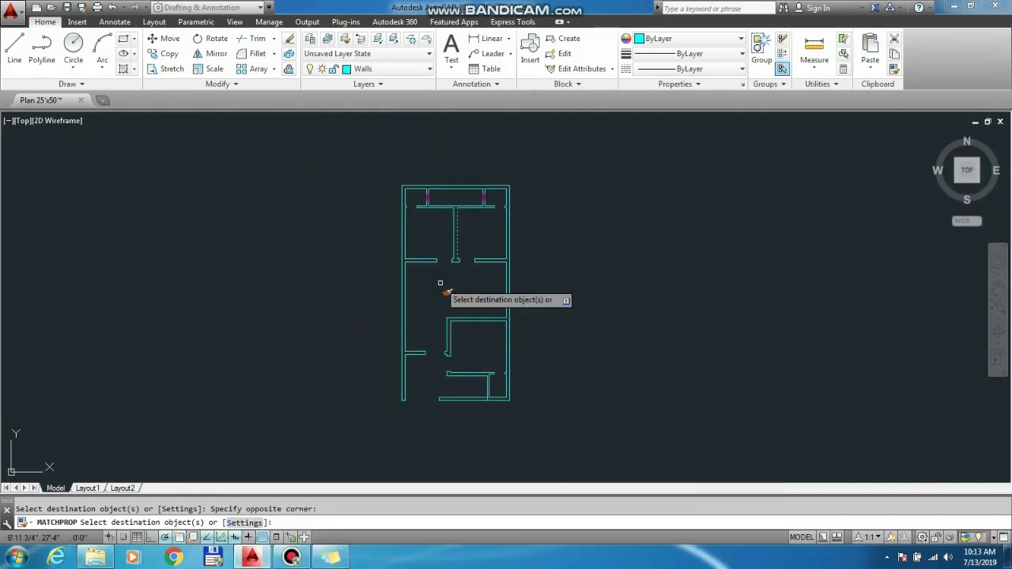
{"action": "scroll", "coordinate": [440, 283], "scroll_direction": "up", "scroll_amount": 2}
{"action": "key", "text": "Escape"}
{"action": "scroll", "coordinate": [407, 127], "scroll_direction": "up", "scroll_amount": 5}
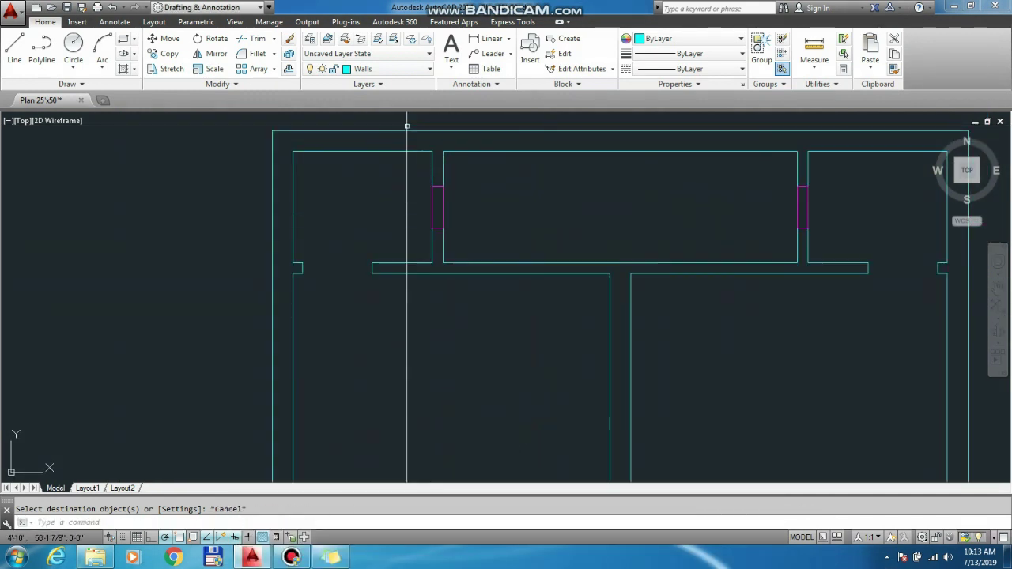
{"action": "scroll", "coordinate": [407, 126], "scroll_direction": "up", "scroll_amount": 2}
Step: Check which layer the two magenta window lines are on
{"action": "left_click", "coordinate": [461, 257]}
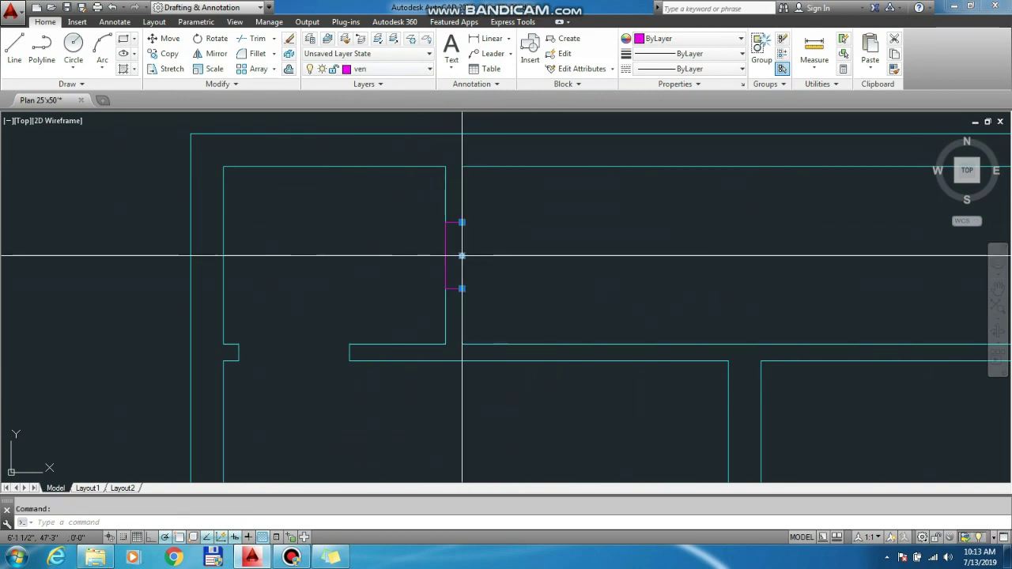
{"action": "key", "text": "Escape"}
{"action": "scroll", "coordinate": [626, 249], "scroll_direction": "down", "scroll_amount": 1}
{"action": "scroll", "coordinate": [820, 277], "scroll_direction": "up", "scroll_amount": 2}
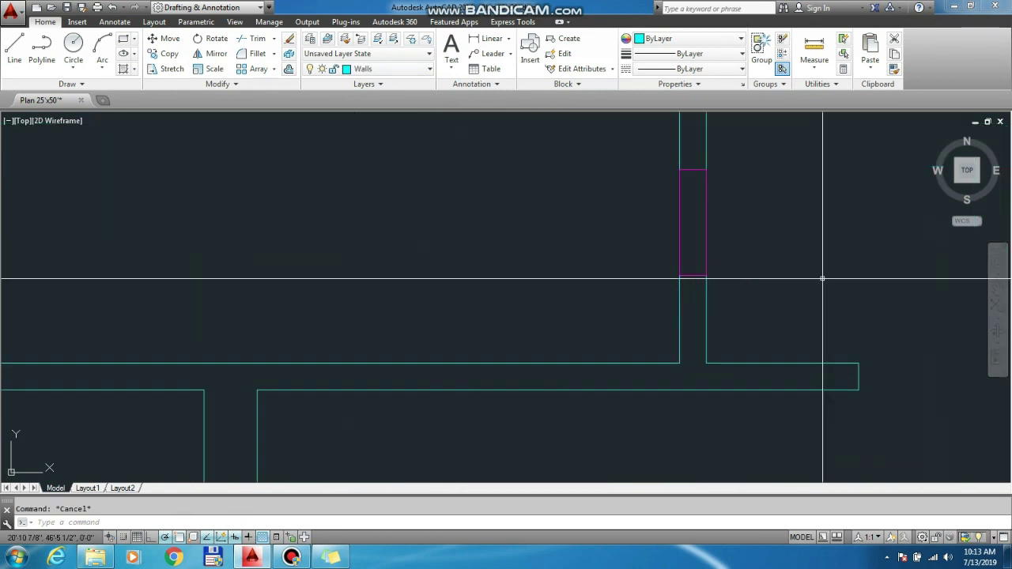
{"action": "left_click", "coordinate": [706, 225]}
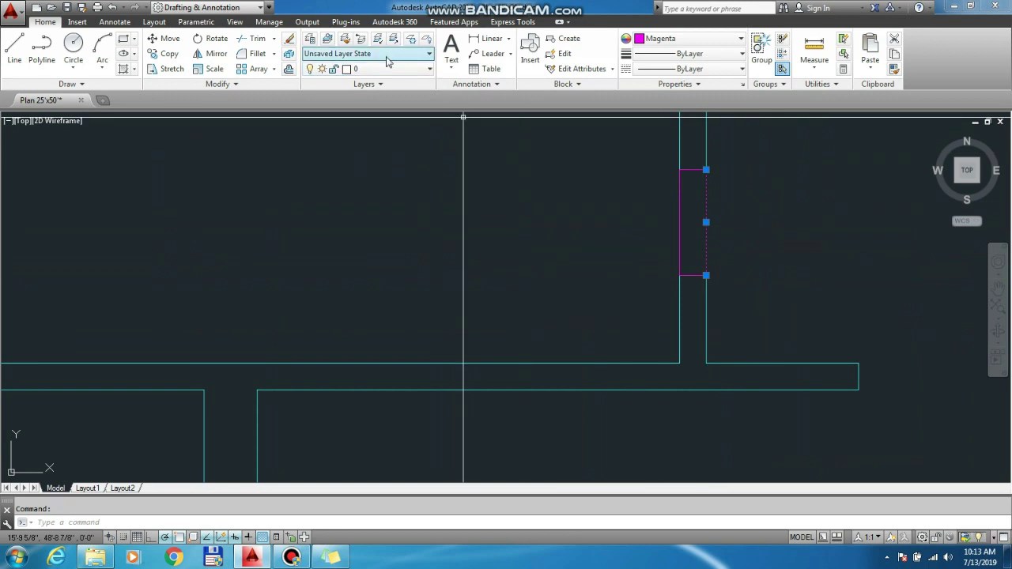
{"action": "key", "text": "Escape"}
{"action": "scroll", "coordinate": [791, 253], "scroll_direction": "down", "scroll_amount": 2}
Step: Turn off the ven layer to hide the windows
{"action": "type", "text": "ma"}
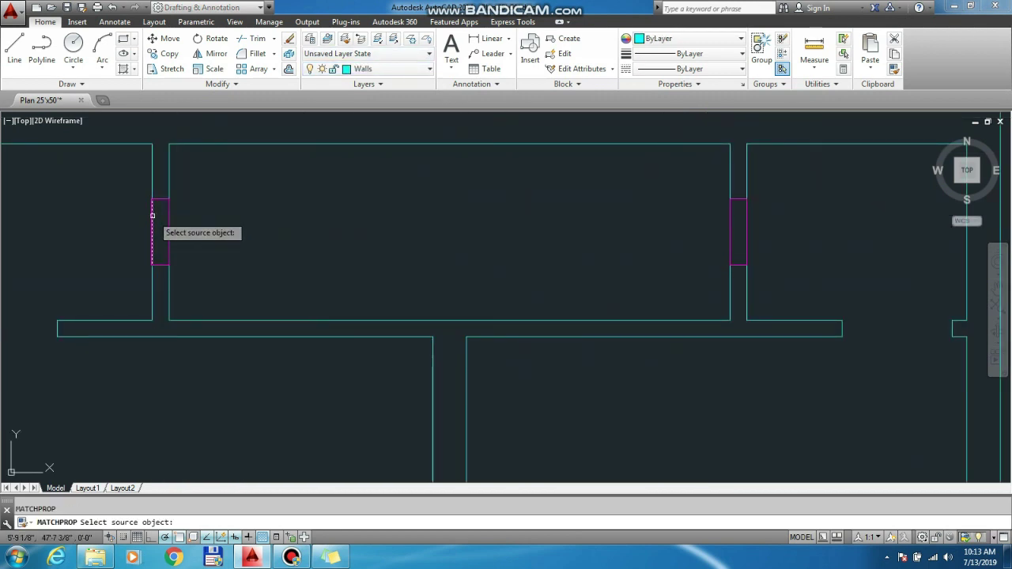
{"action": "left_click", "coordinate": [153, 215]}
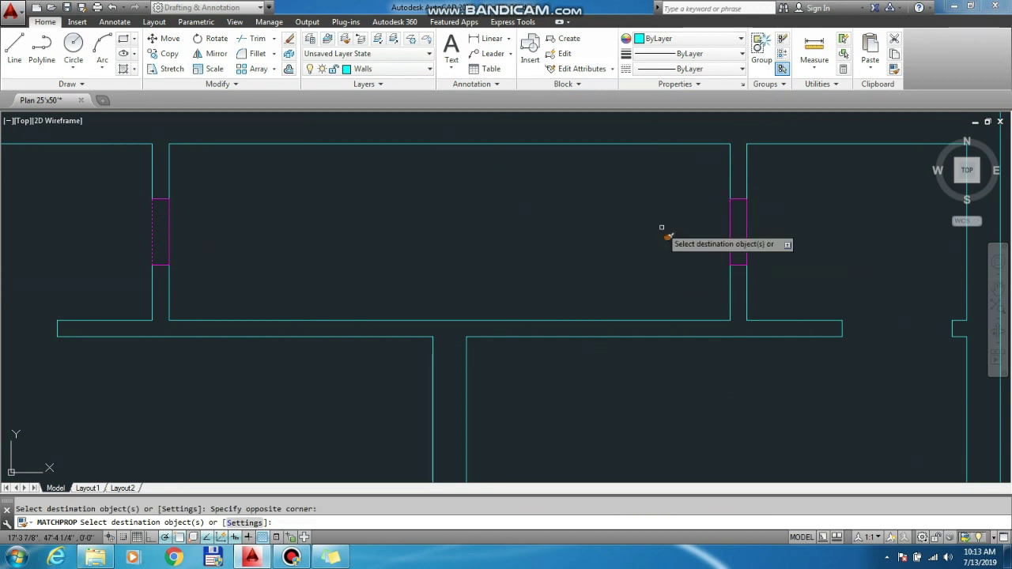
{"action": "left_click", "coordinate": [357, 70]}
{"action": "left_click", "coordinate": [311, 176]}
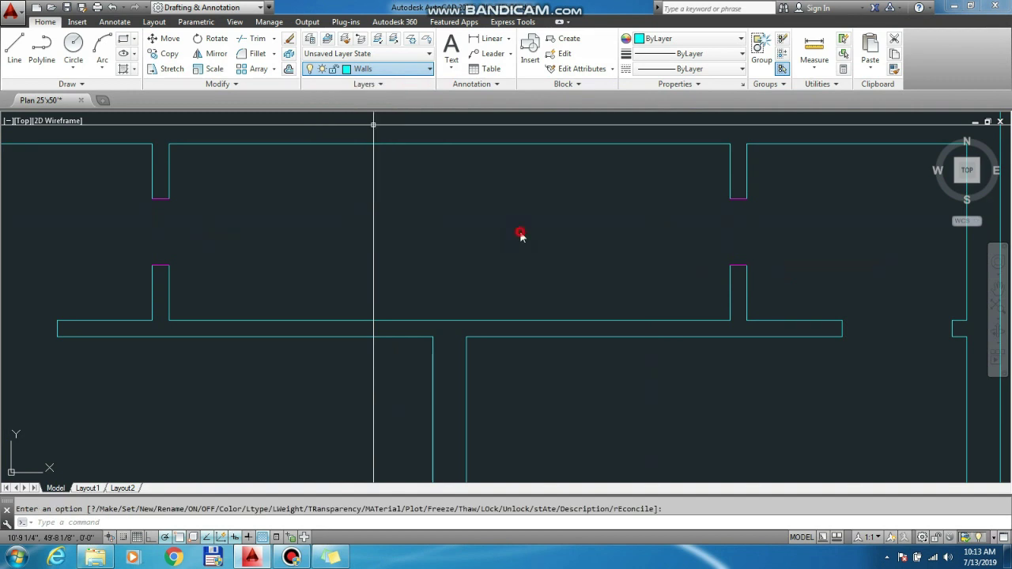
{"action": "scroll", "coordinate": [735, 210], "scroll_direction": "up", "scroll_amount": 2}
{"action": "scroll", "coordinate": [740, 208], "scroll_direction": "up", "scroll_amount": 3}
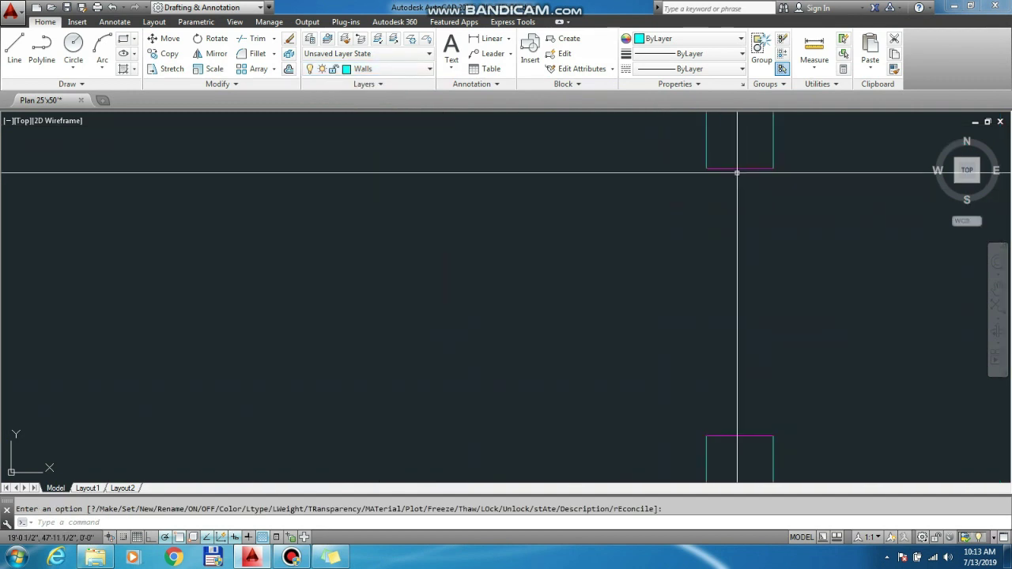
Step: Match a cyan wall's properties onto both openings' magenta edge lines
{"action": "type", "text": "ma"}
{"action": "key", "text": "Return"}
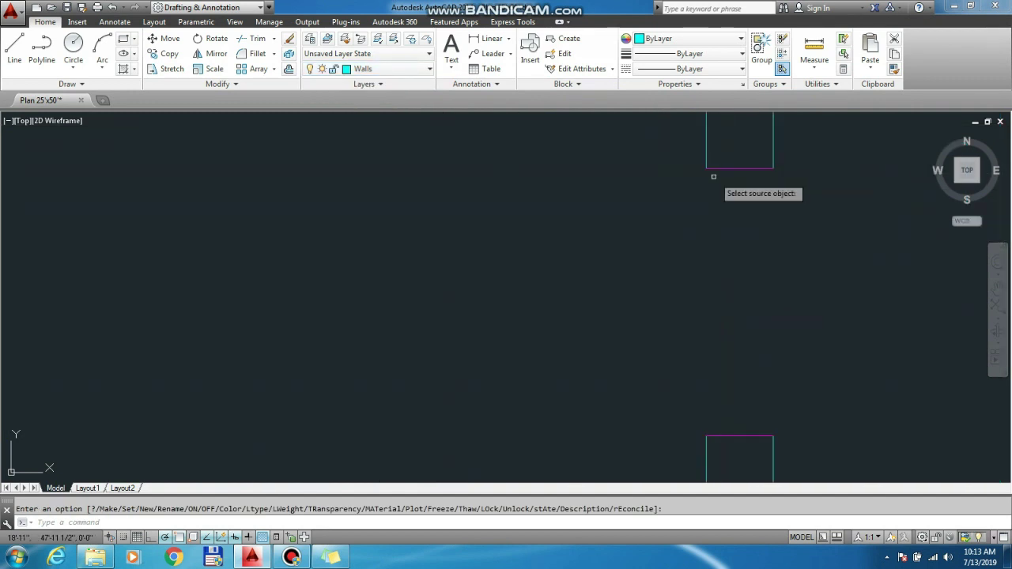
{"action": "left_click", "coordinate": [704, 157]}
{"action": "scroll", "coordinate": [812, 394], "scroll_direction": "down", "scroll_amount": 2}
{"action": "left_click", "coordinate": [831, 453]}
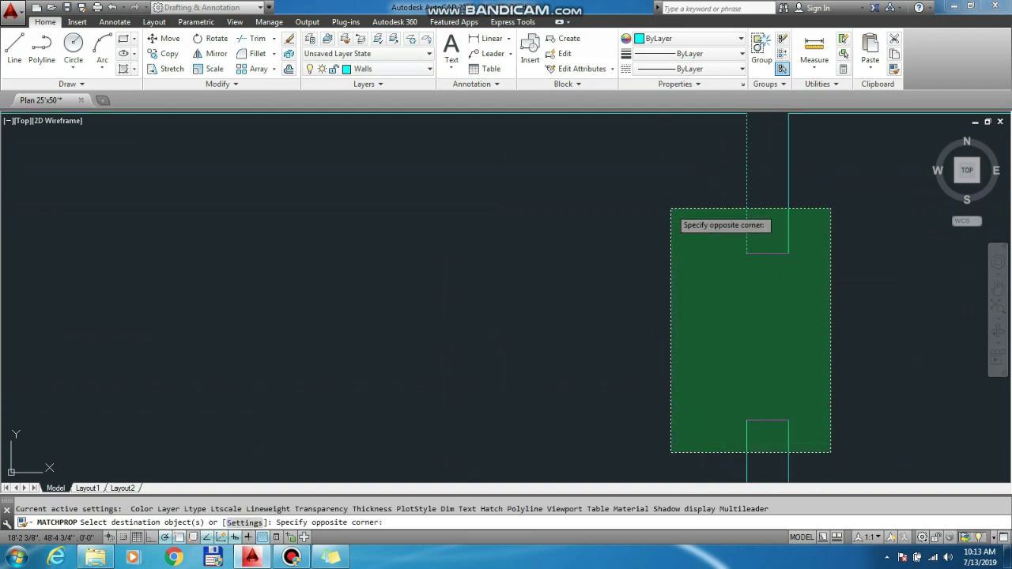
{"action": "left_click", "coordinate": [671, 206]}
{"action": "scroll", "coordinate": [851, 355], "scroll_direction": "down", "scroll_amount": 4}
{"action": "scroll", "coordinate": [852, 355], "scroll_direction": "up", "scroll_amount": 2}
{"action": "scroll", "coordinate": [444, 370], "scroll_direction": "up", "scroll_amount": 1}
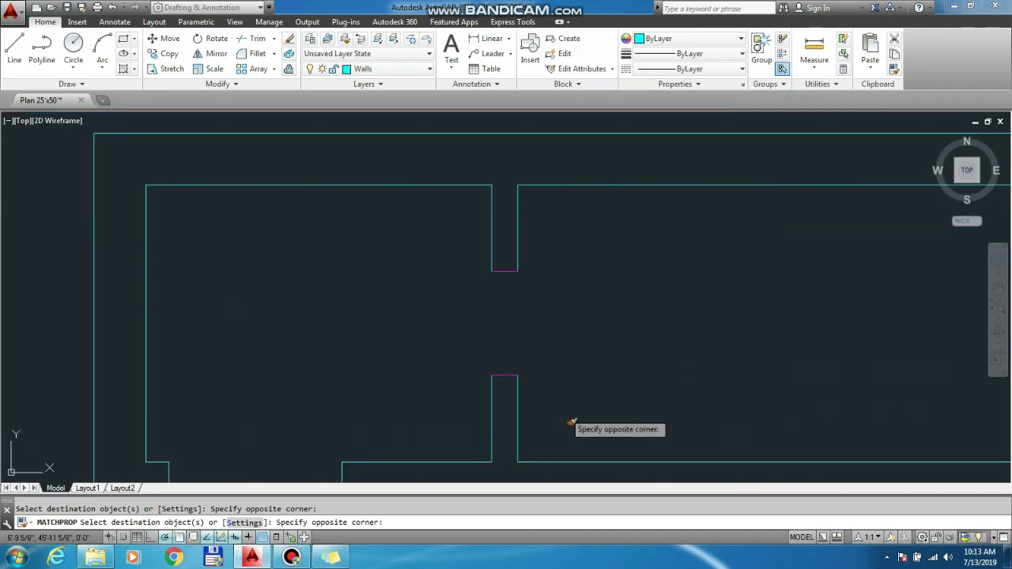
{"action": "left_click", "coordinate": [457, 261]}
{"action": "key", "text": "Escape"}
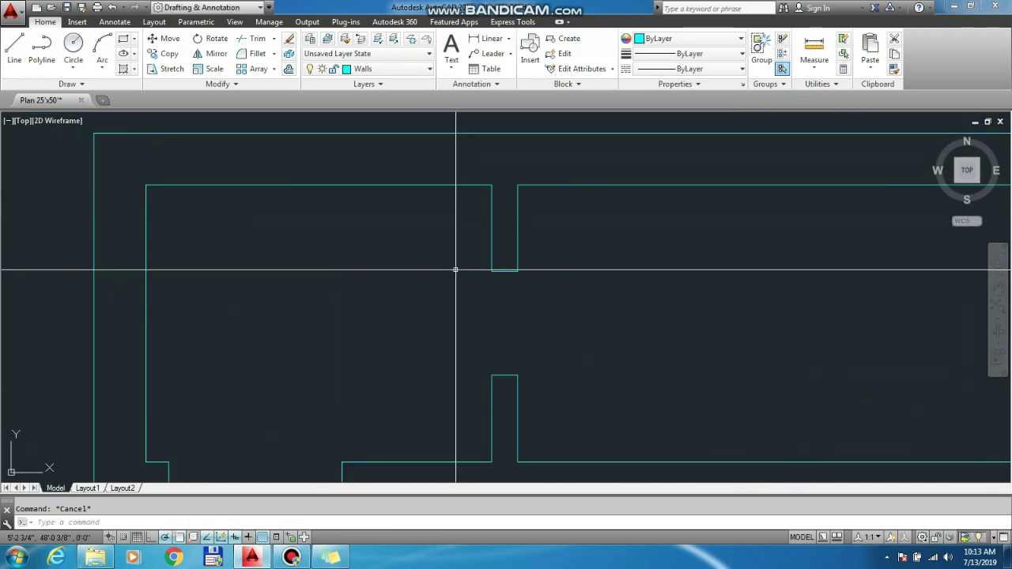
{"action": "scroll", "coordinate": [330, 271], "scroll_direction": "down", "scroll_amount": 4}
{"action": "scroll", "coordinate": [328, 271], "scroll_direction": "down", "scroll_amount": 4}
{"action": "scroll", "coordinate": [327, 271], "scroll_direction": "down", "scroll_amount": 2}
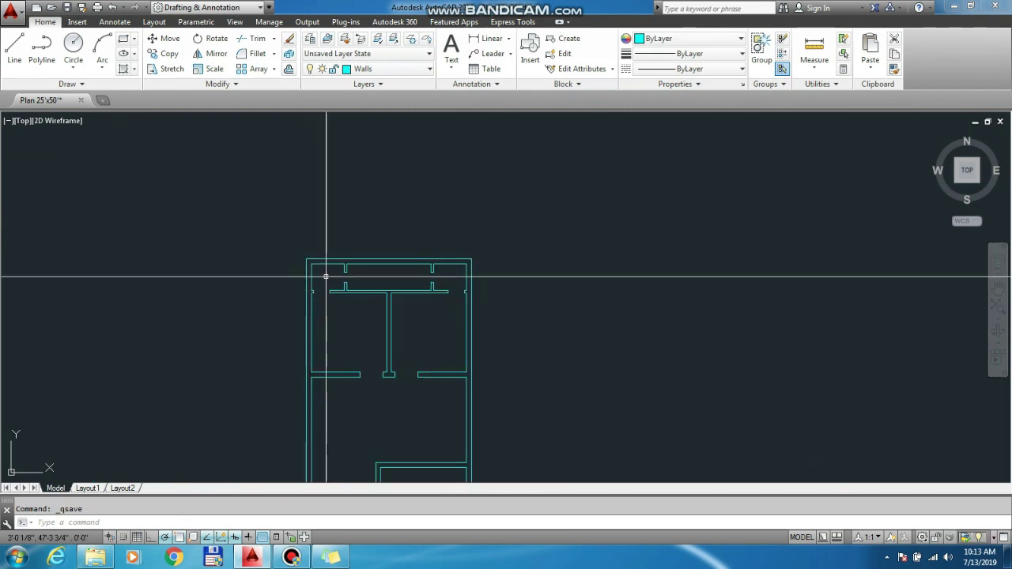
{"action": "scroll", "coordinate": [326, 276], "scroll_direction": "up", "scroll_amount": 2}
{"action": "scroll", "coordinate": [325, 276], "scroll_direction": "up", "scroll_amount": 2}
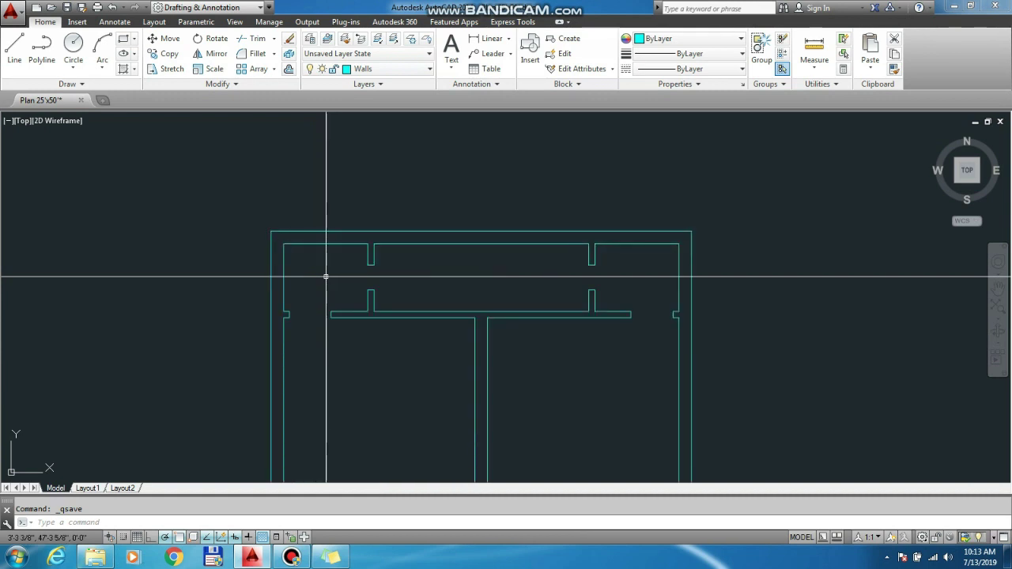
{"action": "scroll", "coordinate": [348, 190], "scroll_direction": "down", "scroll_amount": 4}
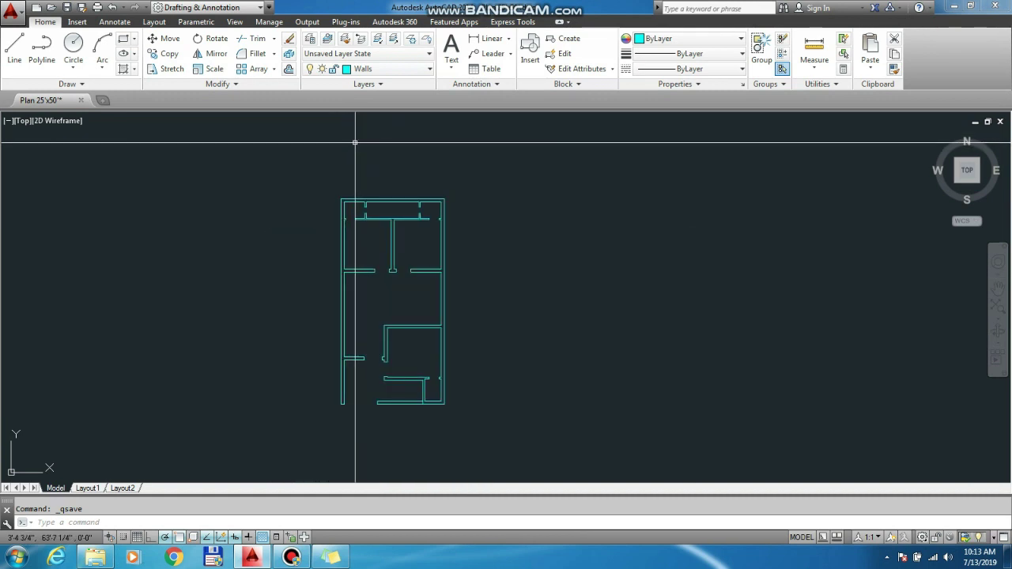
Step: Turn the Dims and Text layers back on from the layer list
{"action": "left_click", "coordinate": [405, 69]}
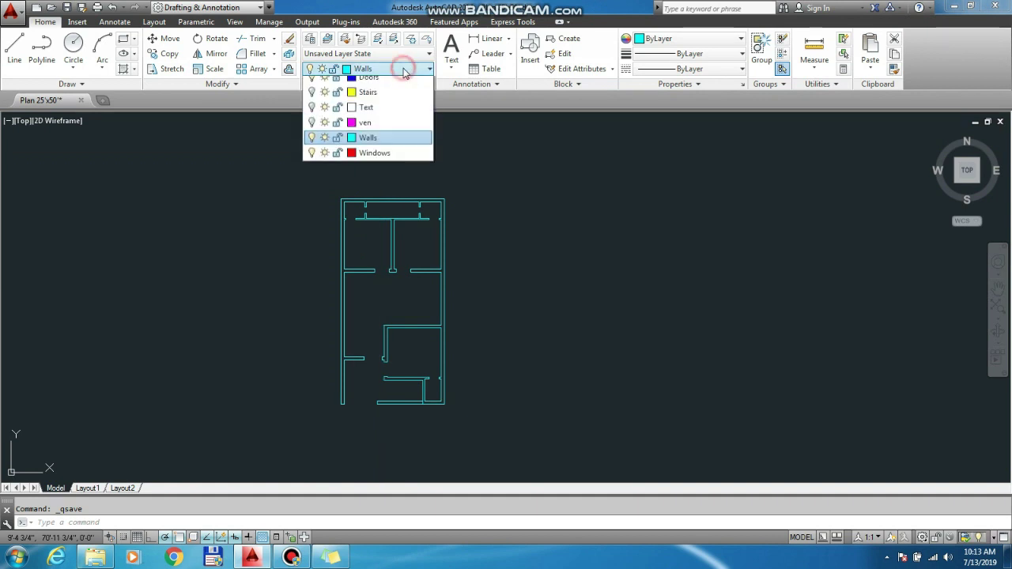
{"action": "left_click", "coordinate": [313, 116]}
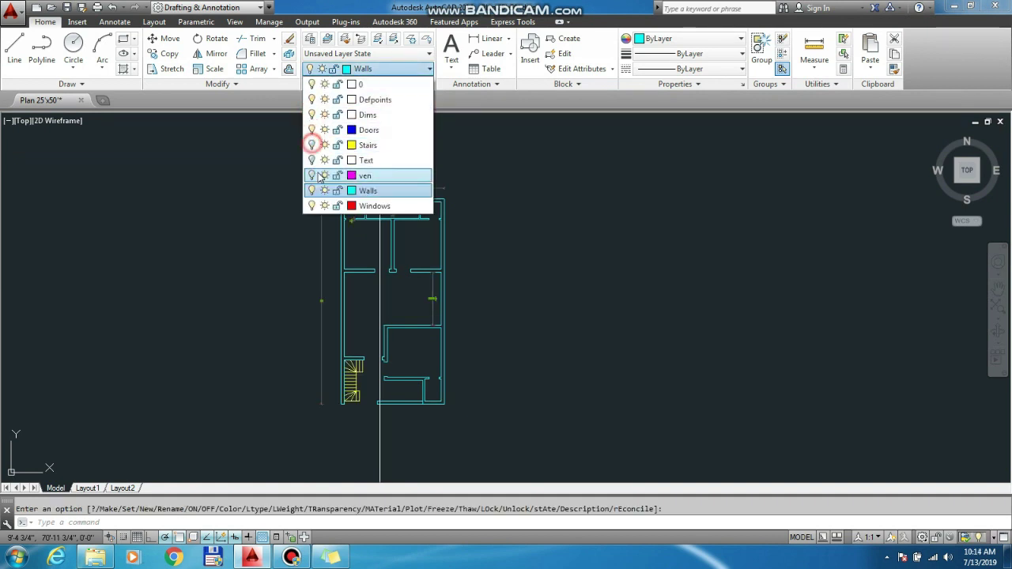
{"action": "left_click", "coordinate": [312, 159]}
{"action": "left_click", "coordinate": [513, 214]}
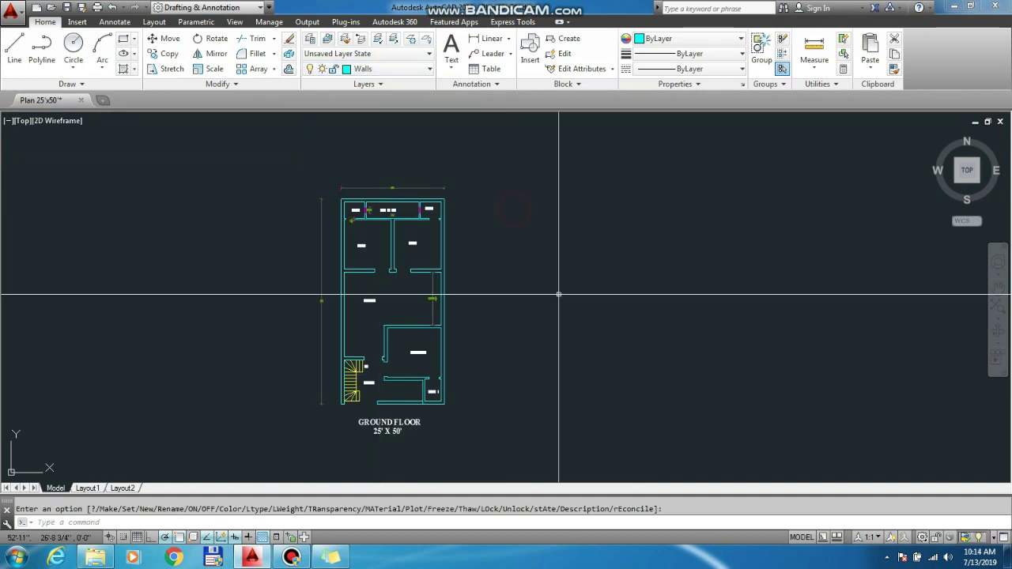
{"action": "key", "text": "Escape"}
{"action": "scroll", "coordinate": [344, 399], "scroll_direction": "up", "scroll_amount": 5}
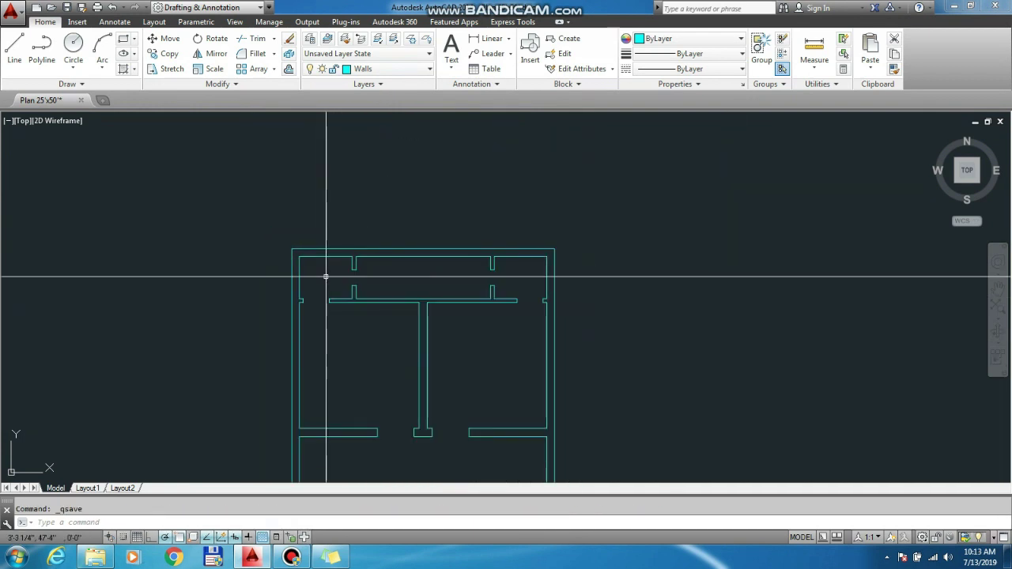
{"action": "scroll", "coordinate": [325, 277], "scroll_direction": "down", "scroll_amount": 2}
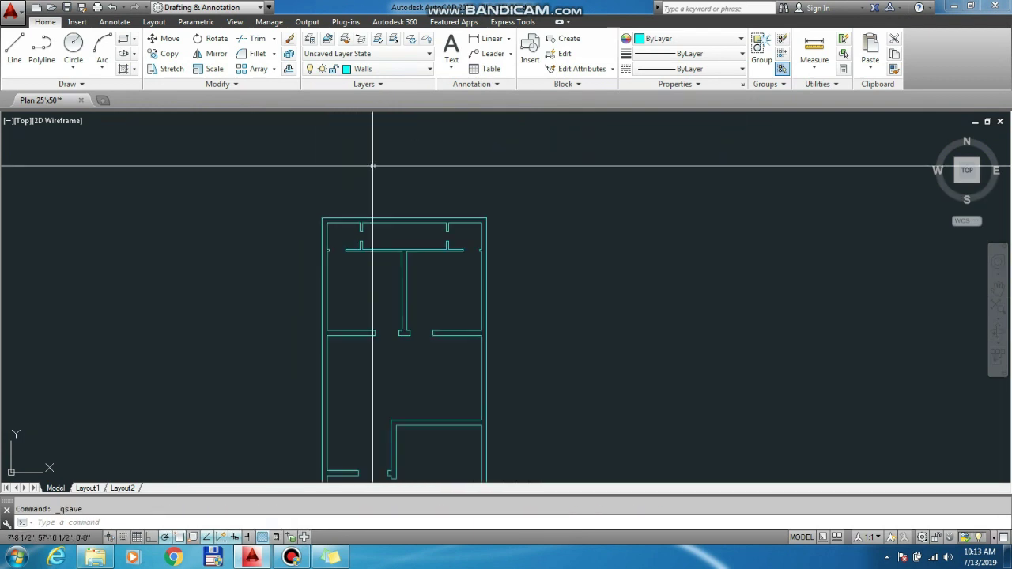
{"action": "scroll", "coordinate": [368, 140], "scroll_direction": "down", "scroll_amount": 2}
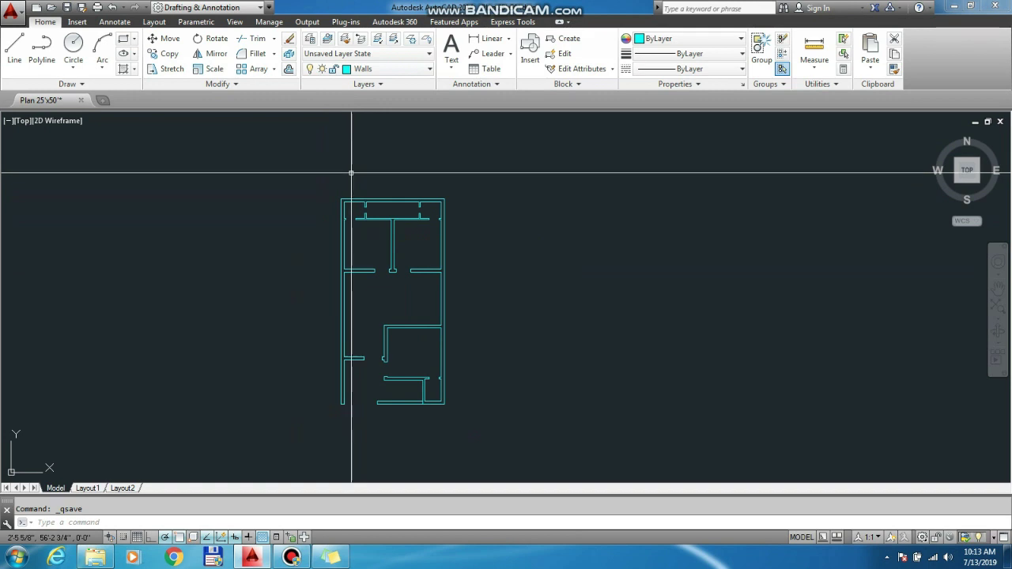